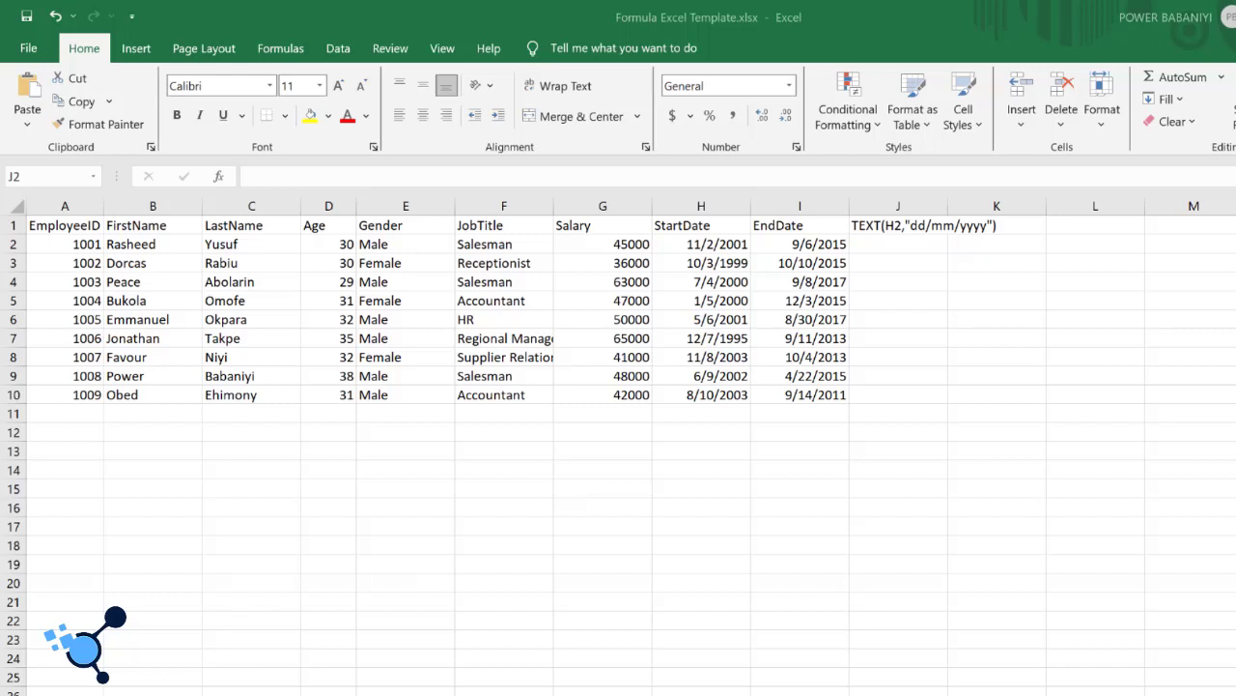
- Enter the date 9/10/2023 in cell L2 and check which number format the cell has
{"action": "left_click", "coordinate": [898, 243]}
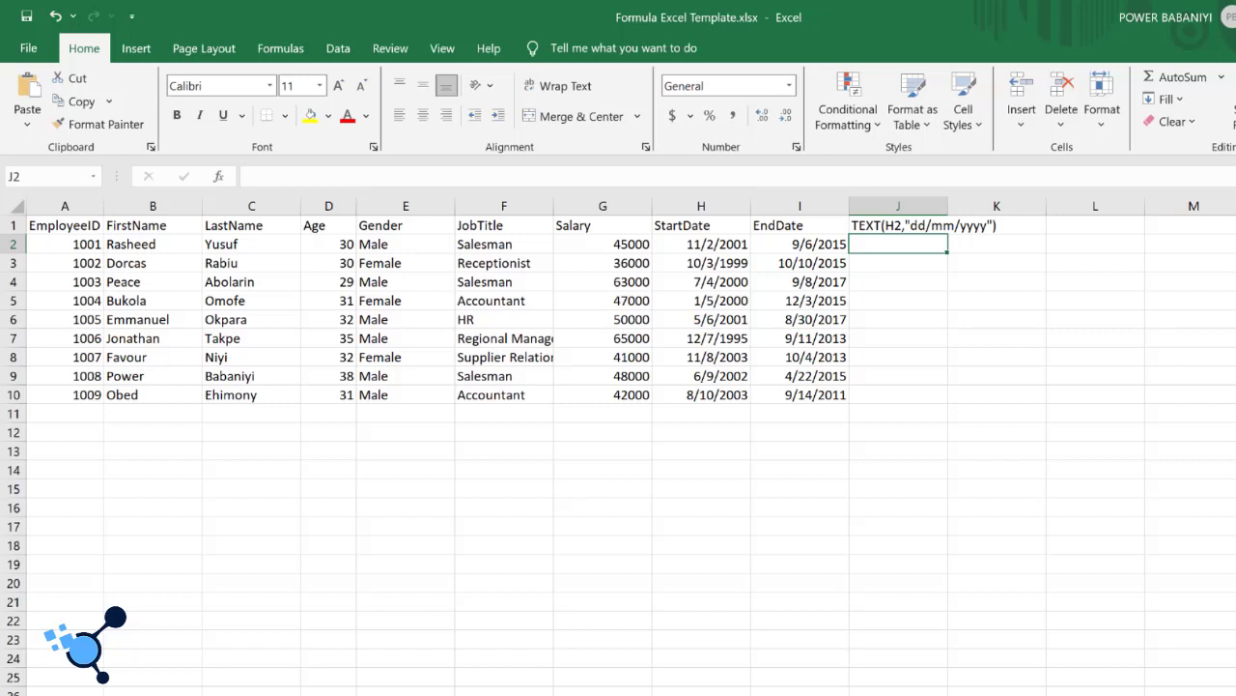
{"action": "left_click", "coordinate": [816, 245]}
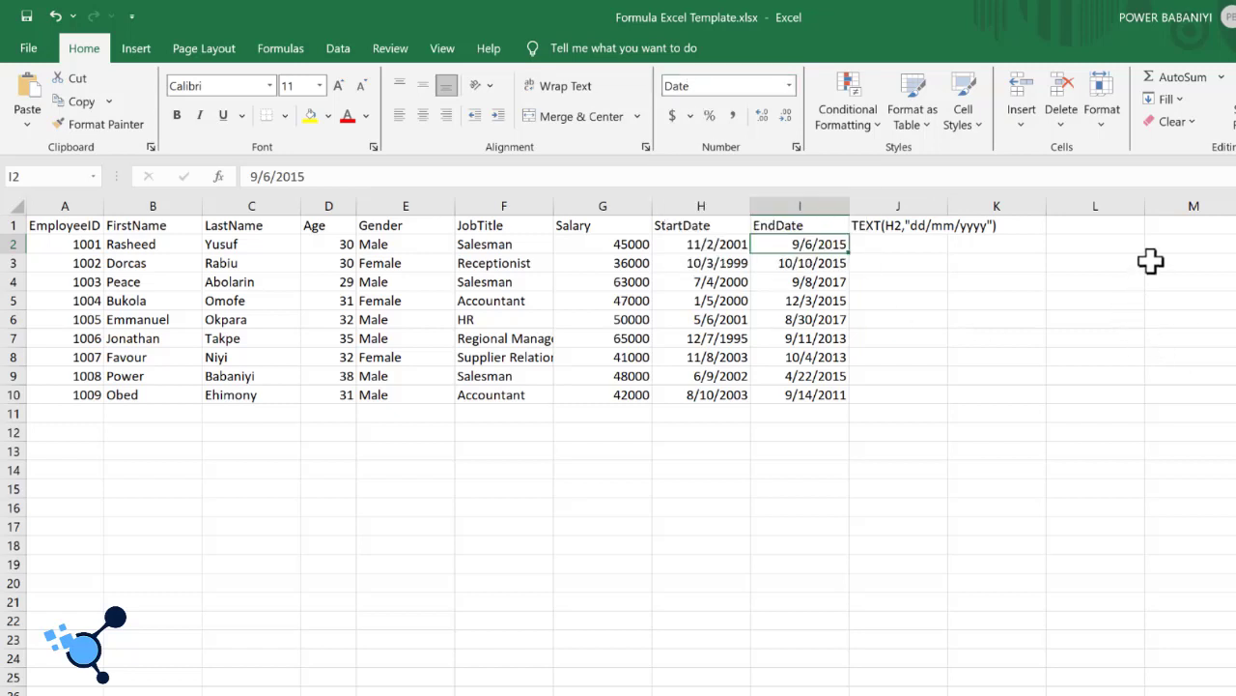
{"action": "left_click", "coordinate": [1122, 246]}
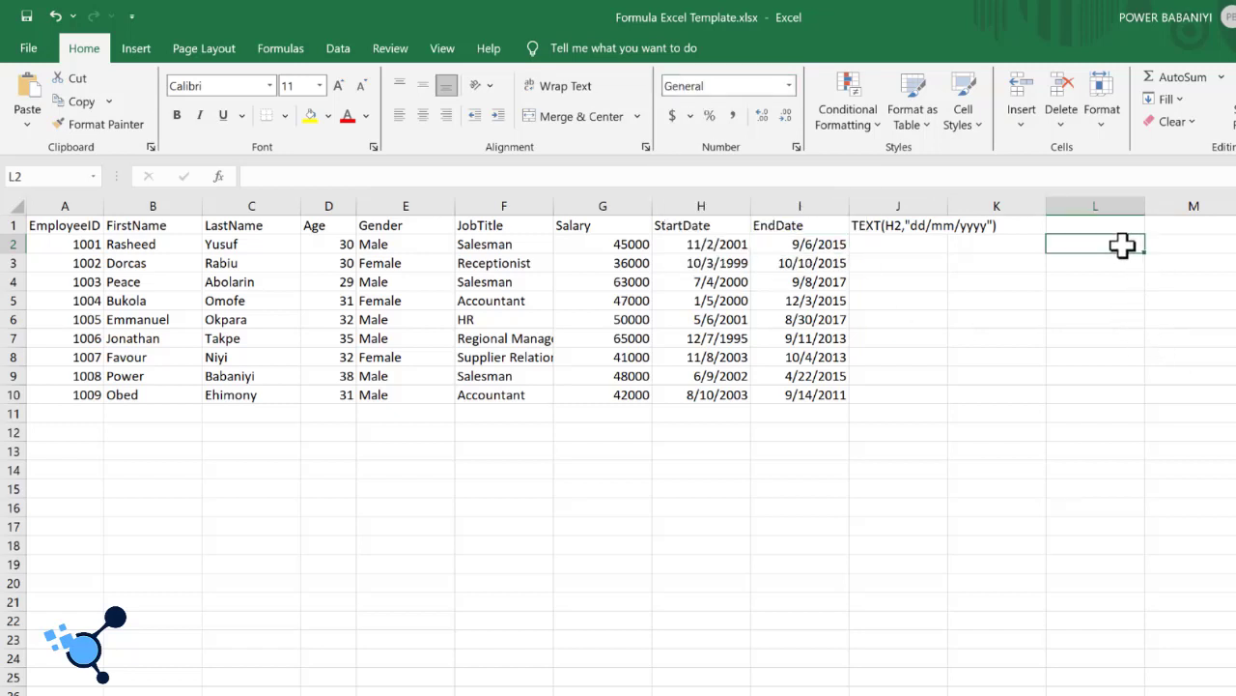
{"action": "type", "text": "9/10/2023"}
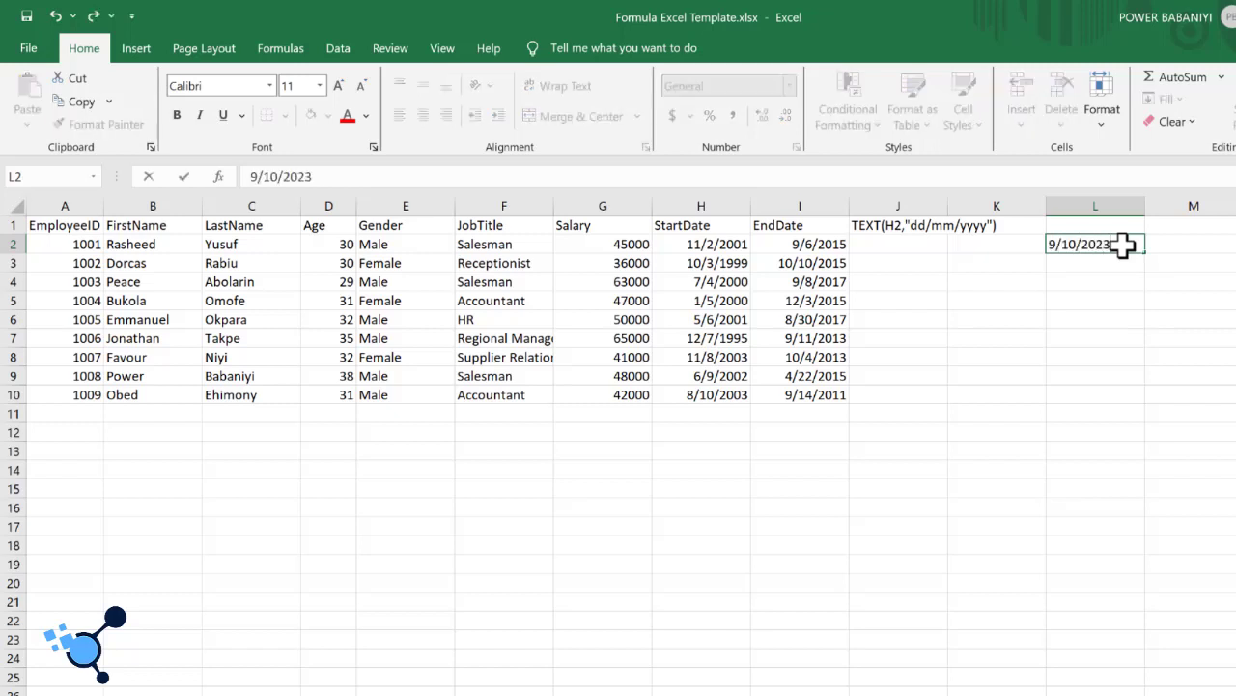
{"action": "key", "text": "Return"}
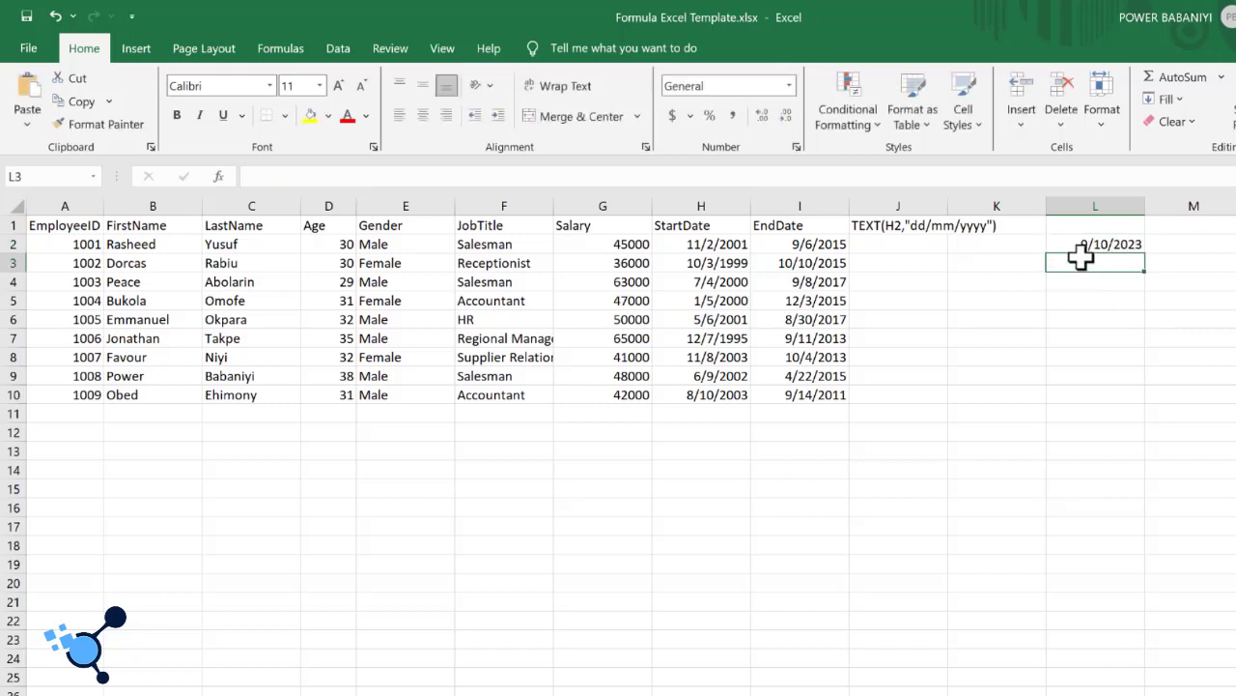
{"action": "left_click", "coordinate": [1085, 245]}
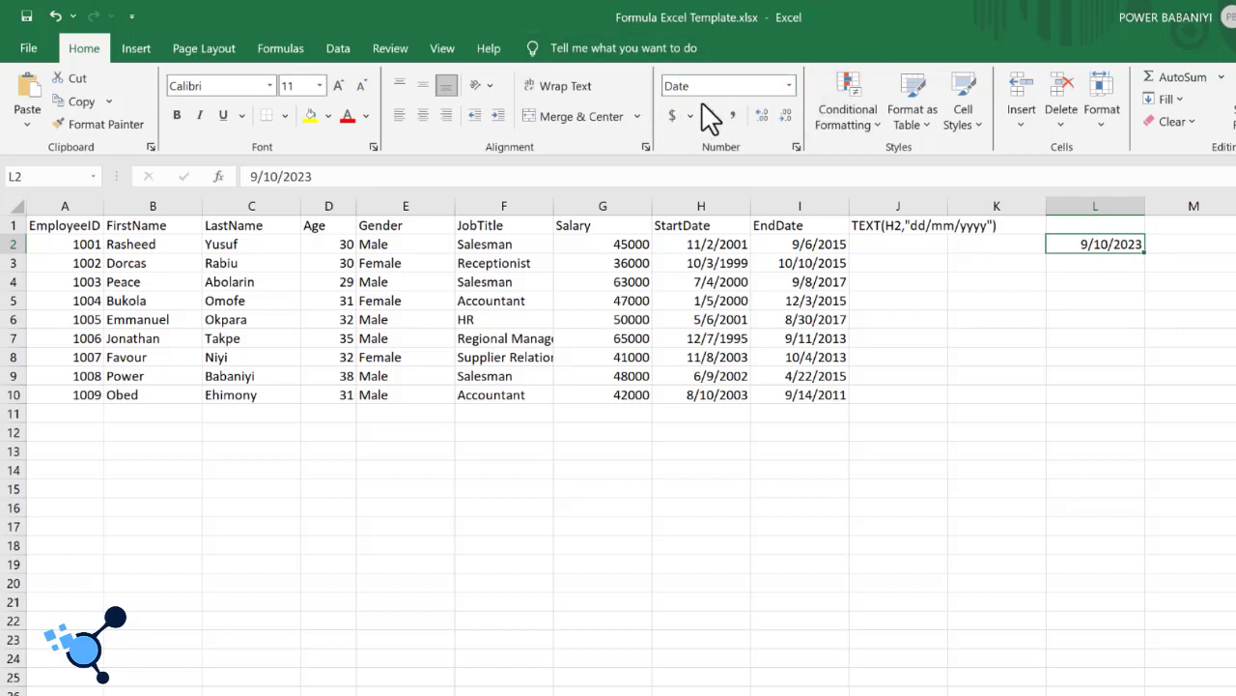
{"action": "left_click", "coordinate": [1119, 278]}
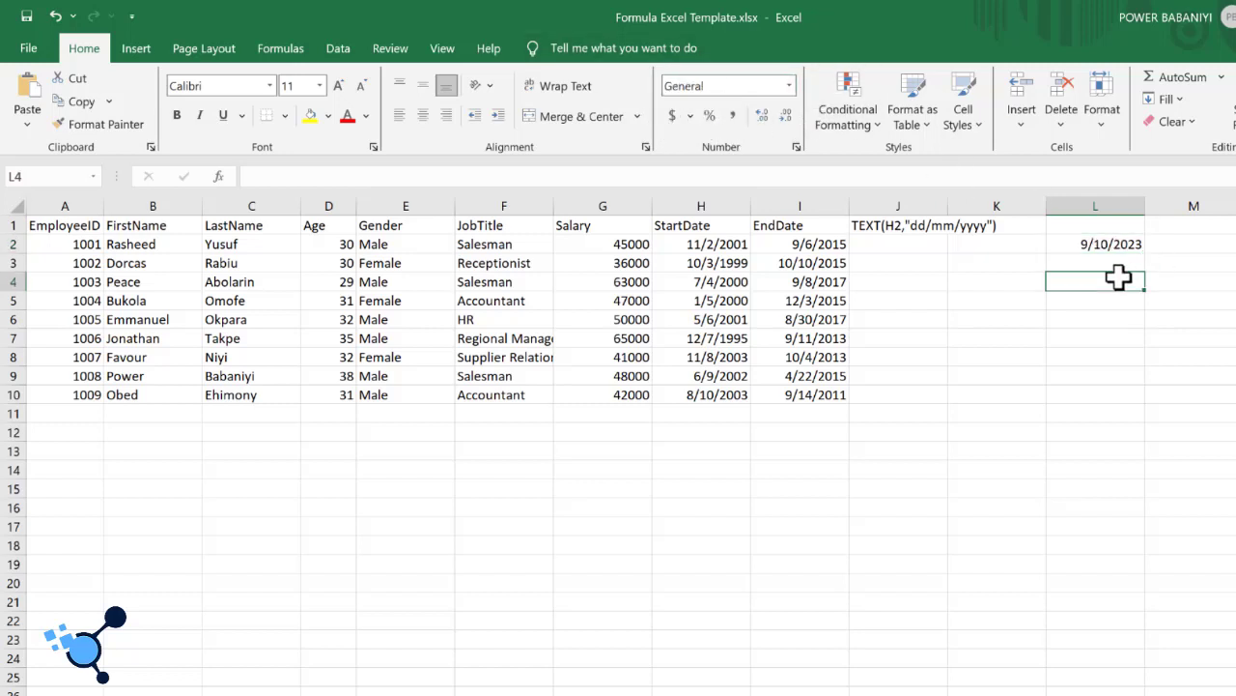
{"action": "left_click", "coordinate": [1090, 244]}
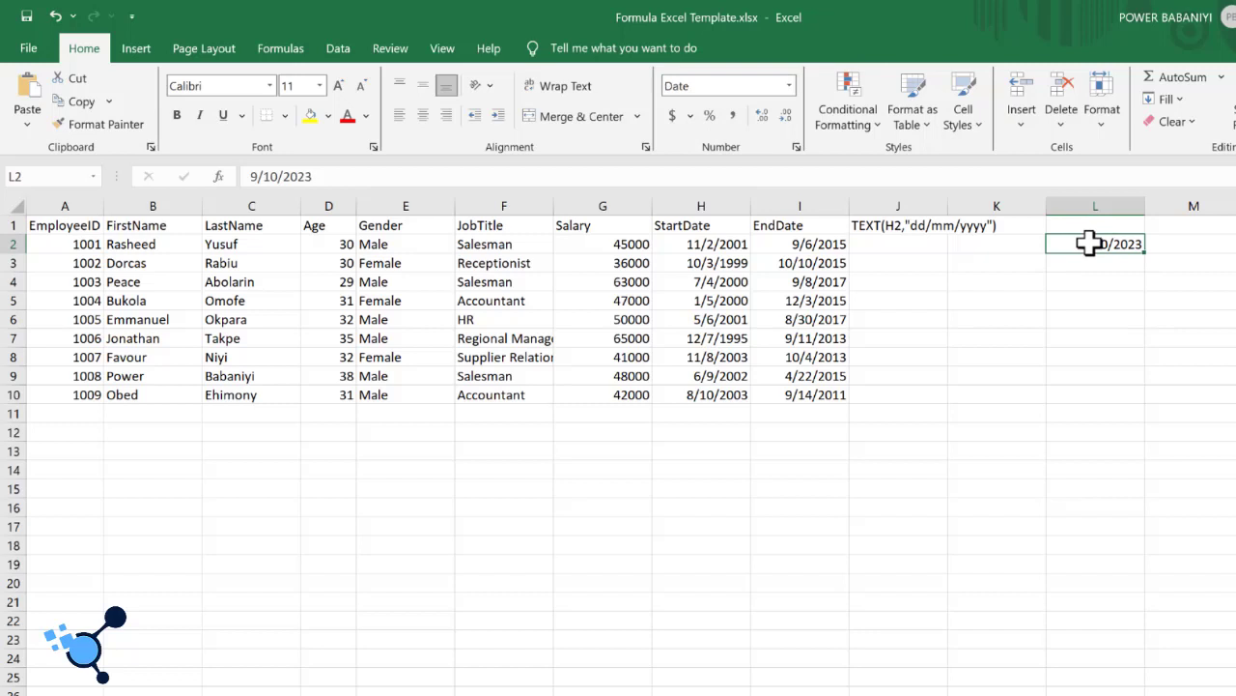
- Try to extract the year from the date in L2 by entering =RIGHT(L2,4) in cell M2
{"action": "left_click", "coordinate": [1185, 248]}
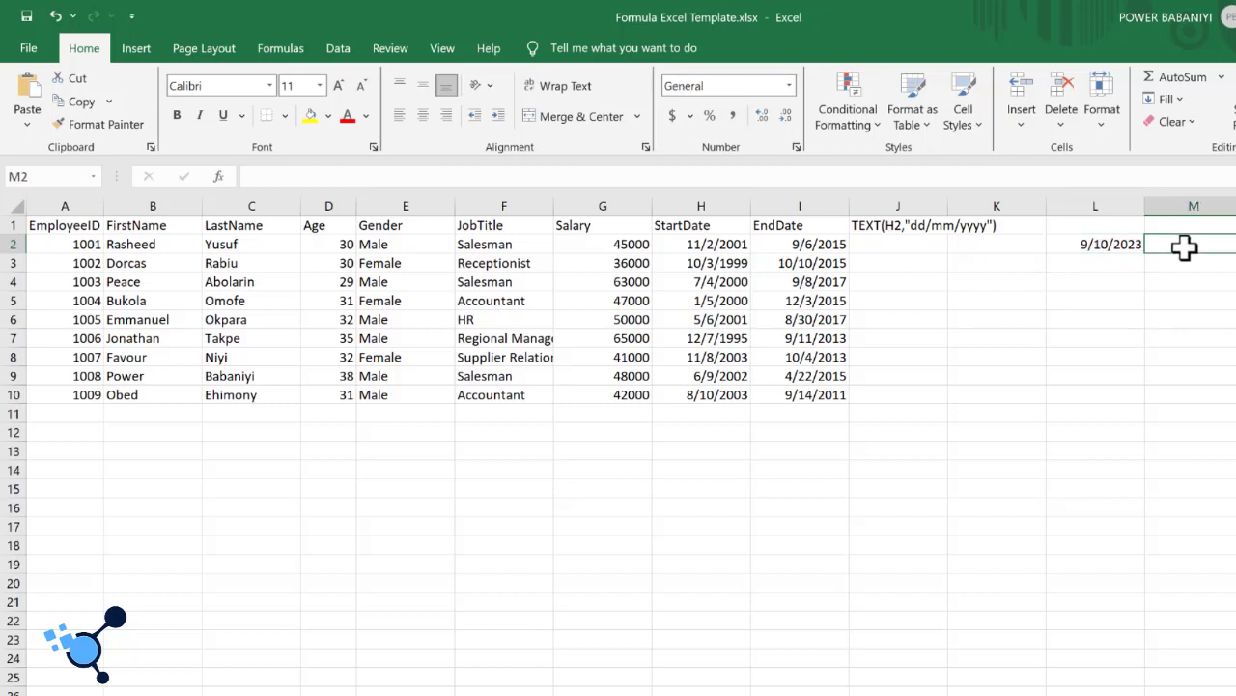
{"action": "type", "text": "="}
{"action": "key", "text": "BackSpace"}
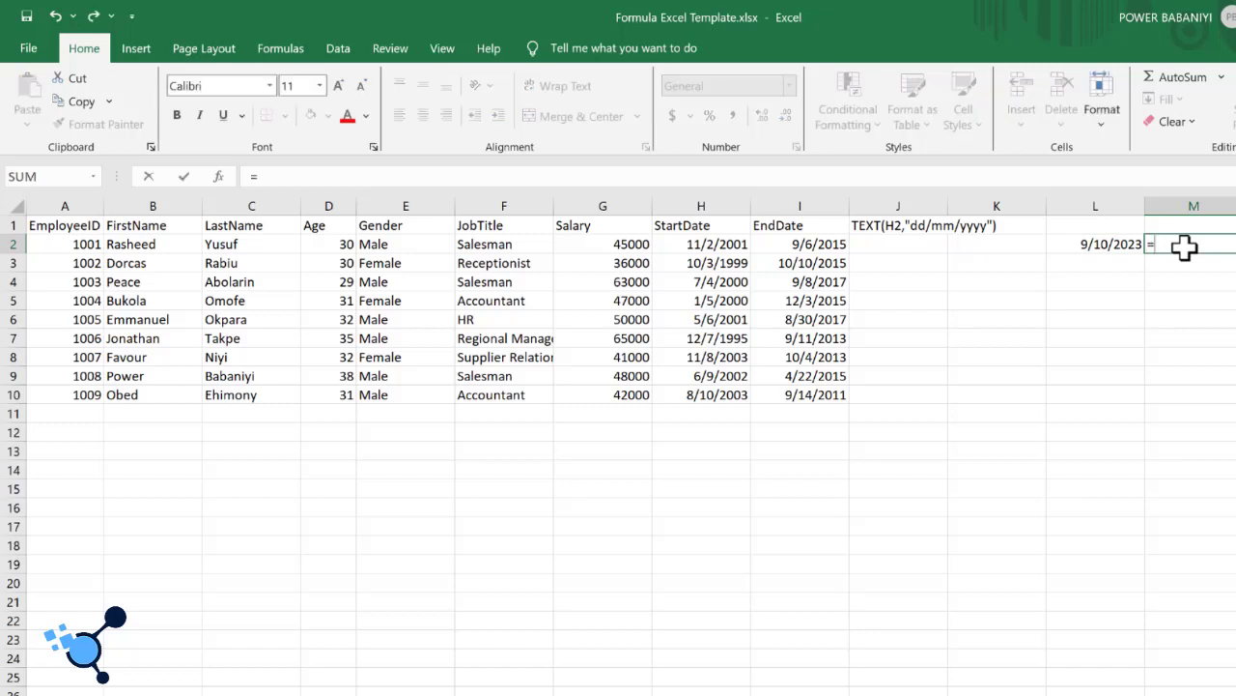
{"action": "type", "text": "=LEFT"}
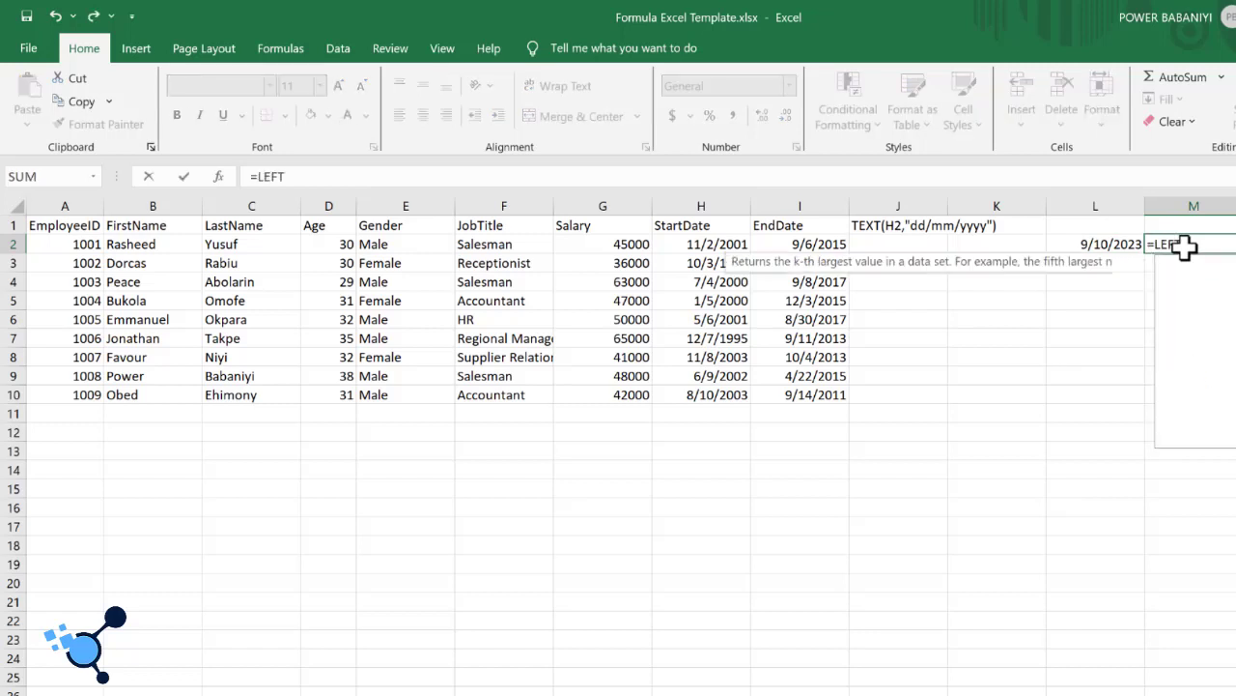
{"action": "key", "text": "BackSpace"}
{"action": "key", "text": "BackSpace"}
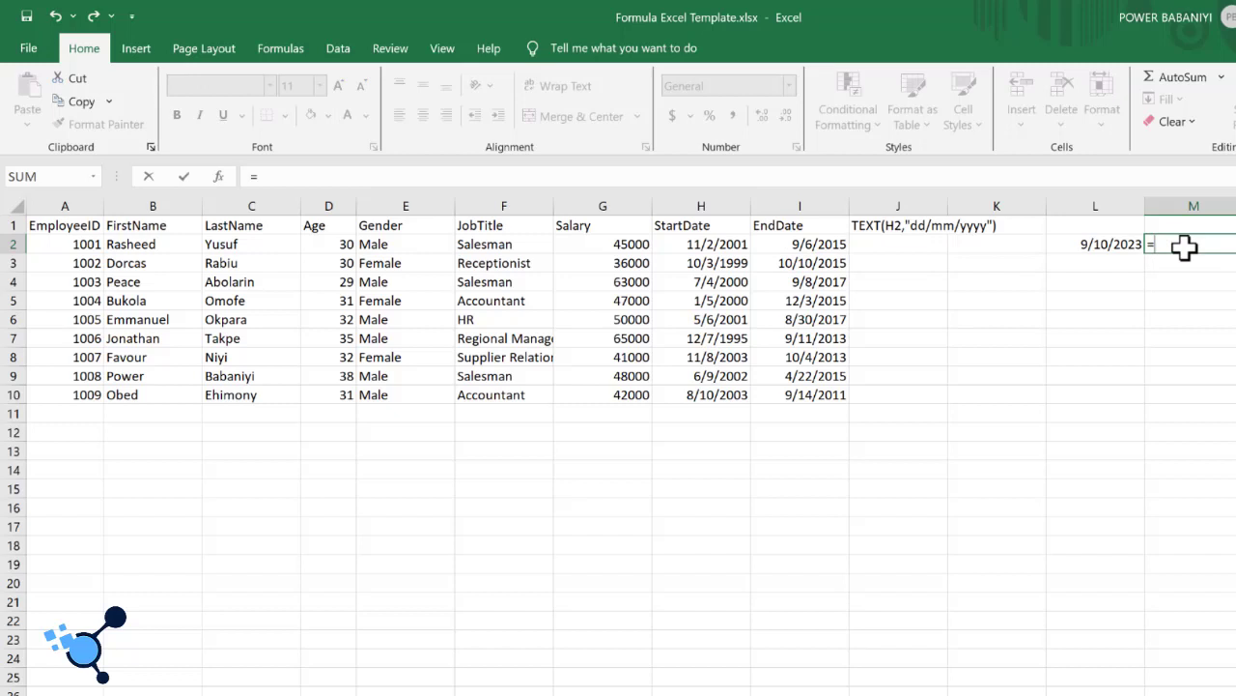
{"action": "type", "text": "RIGHT"}
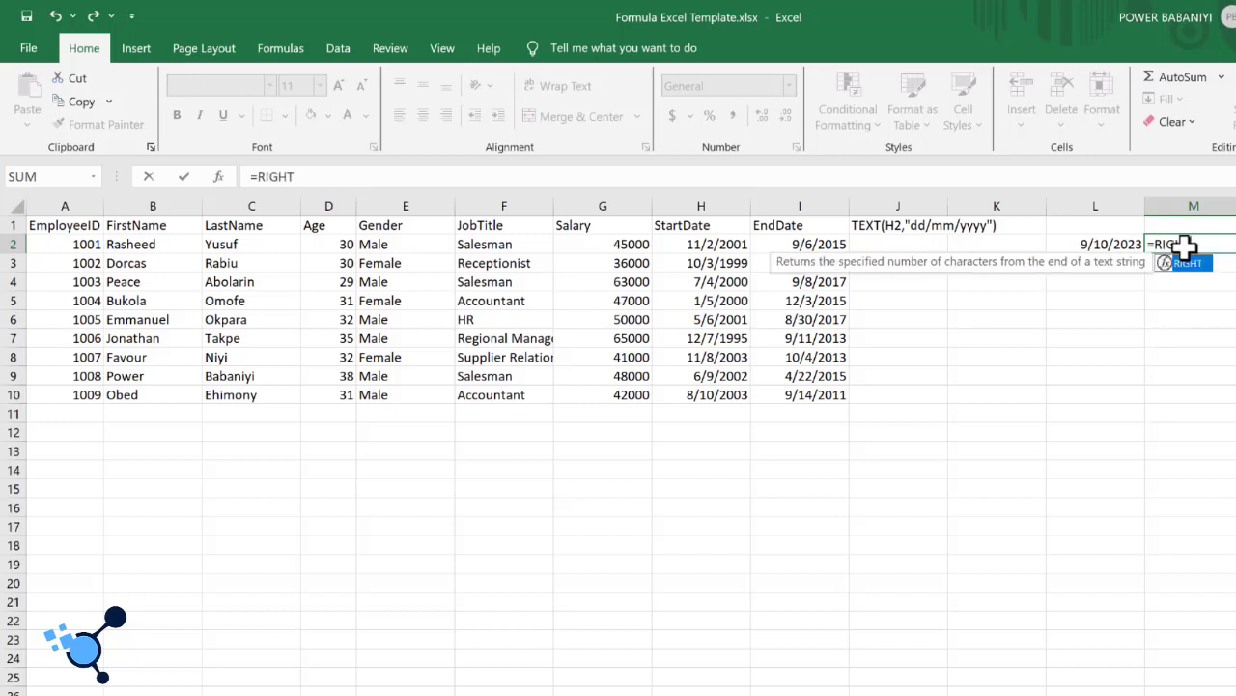
{"action": "type", "text": "("}
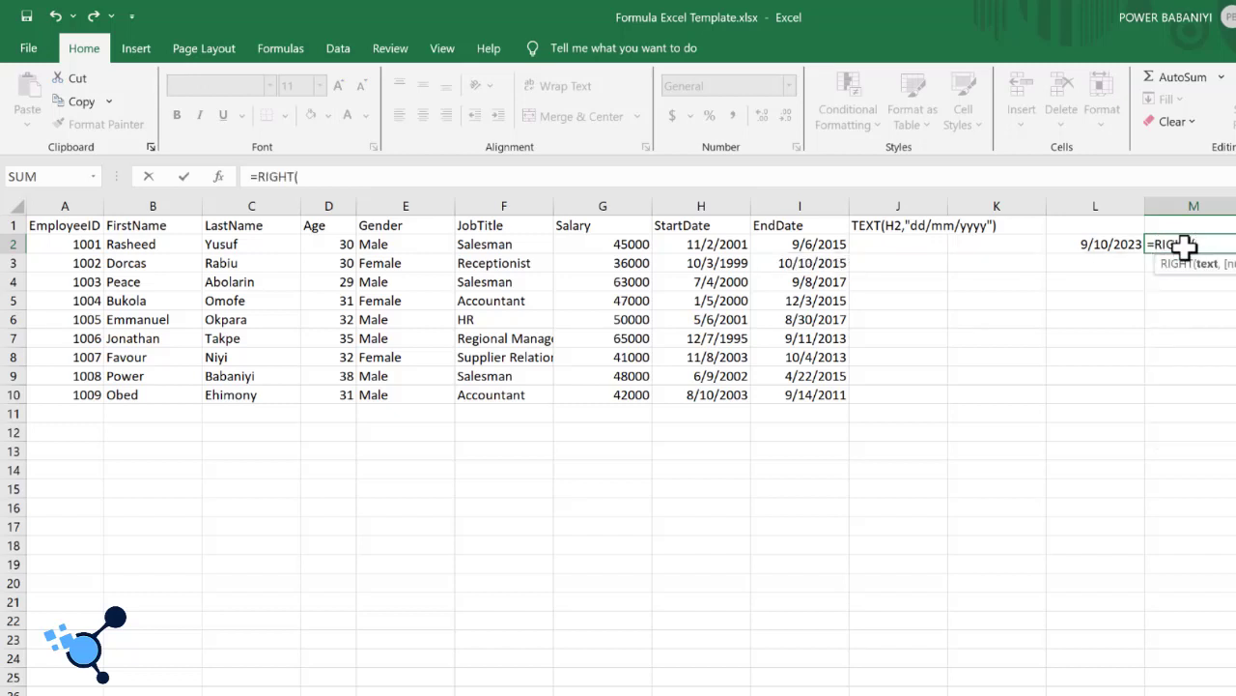
{"action": "left_click", "coordinate": [1095, 245]}
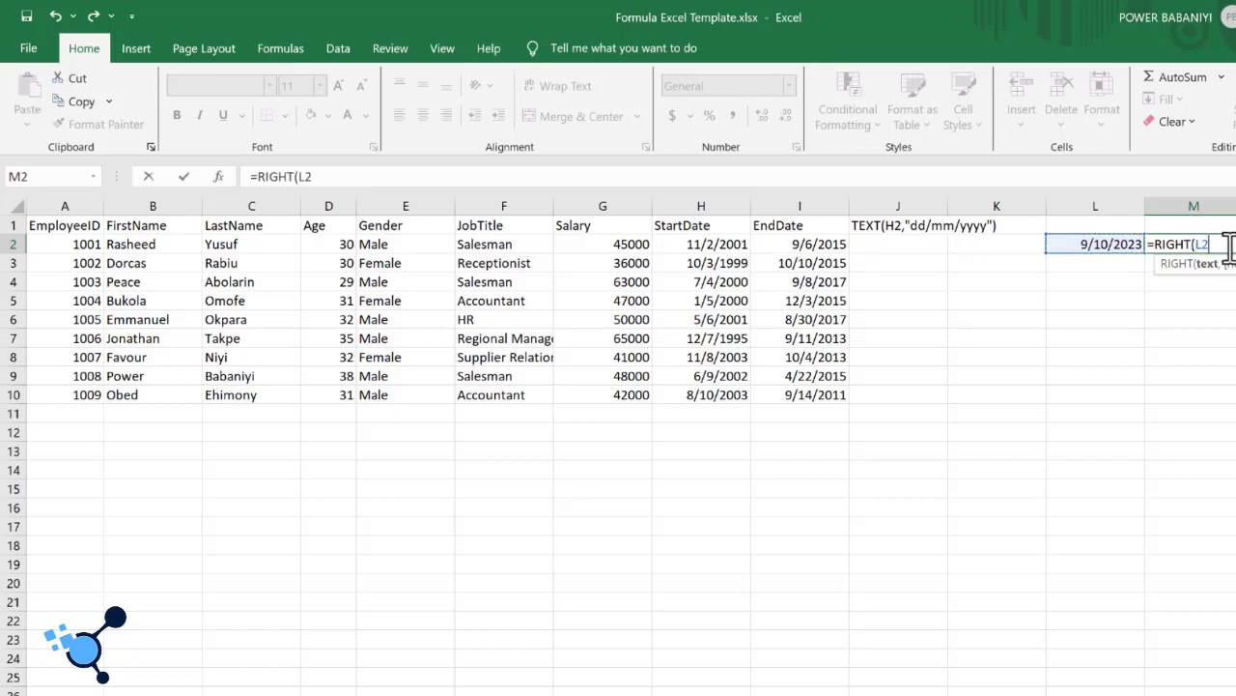
{"action": "type", "text": ",4)"}
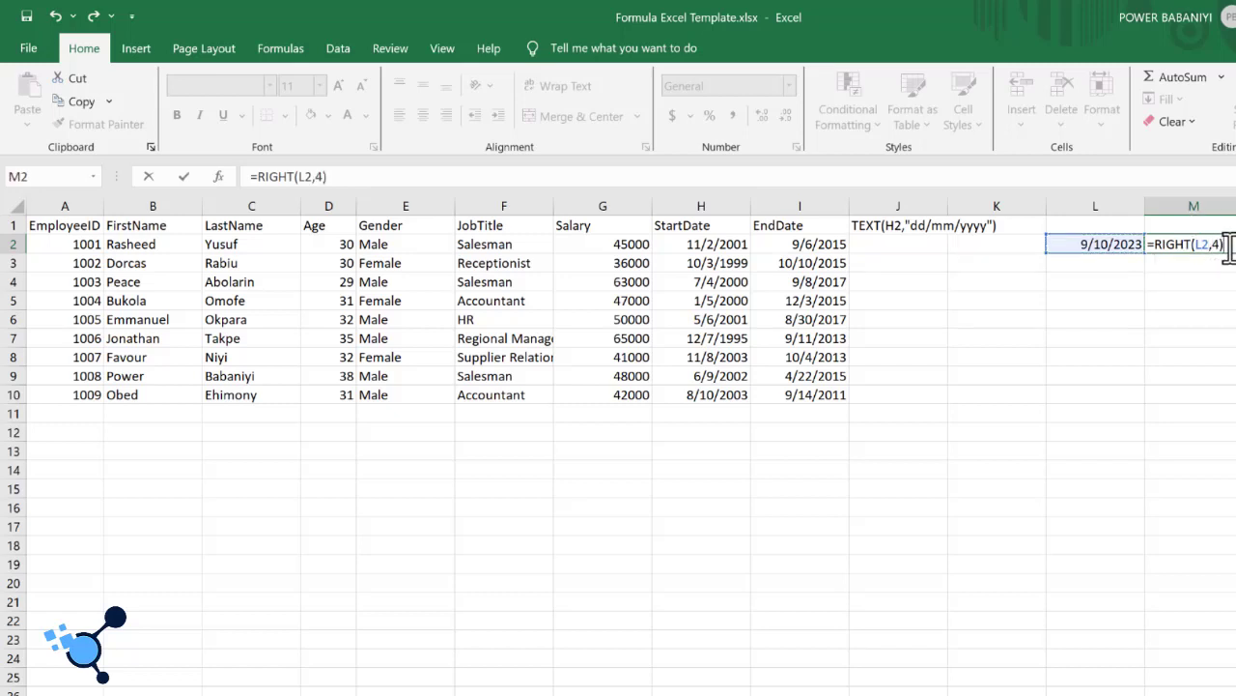
{"action": "key", "text": "Return"}
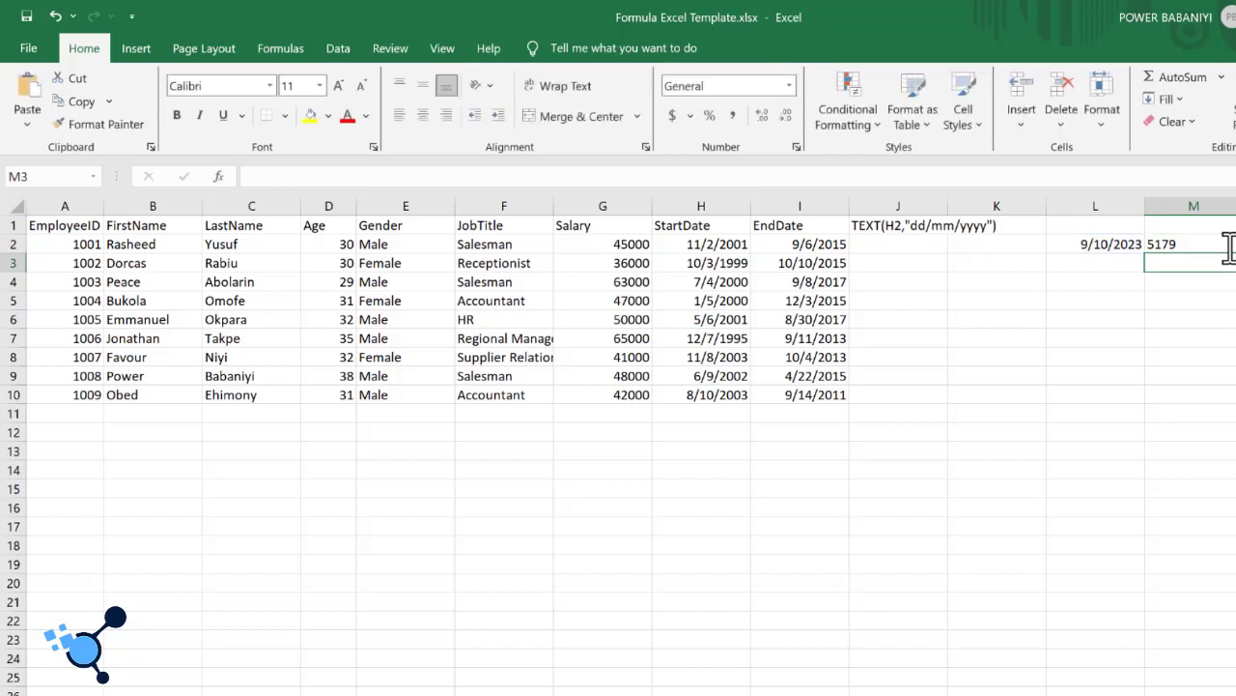
{"action": "left_click", "coordinate": [1169, 243]}
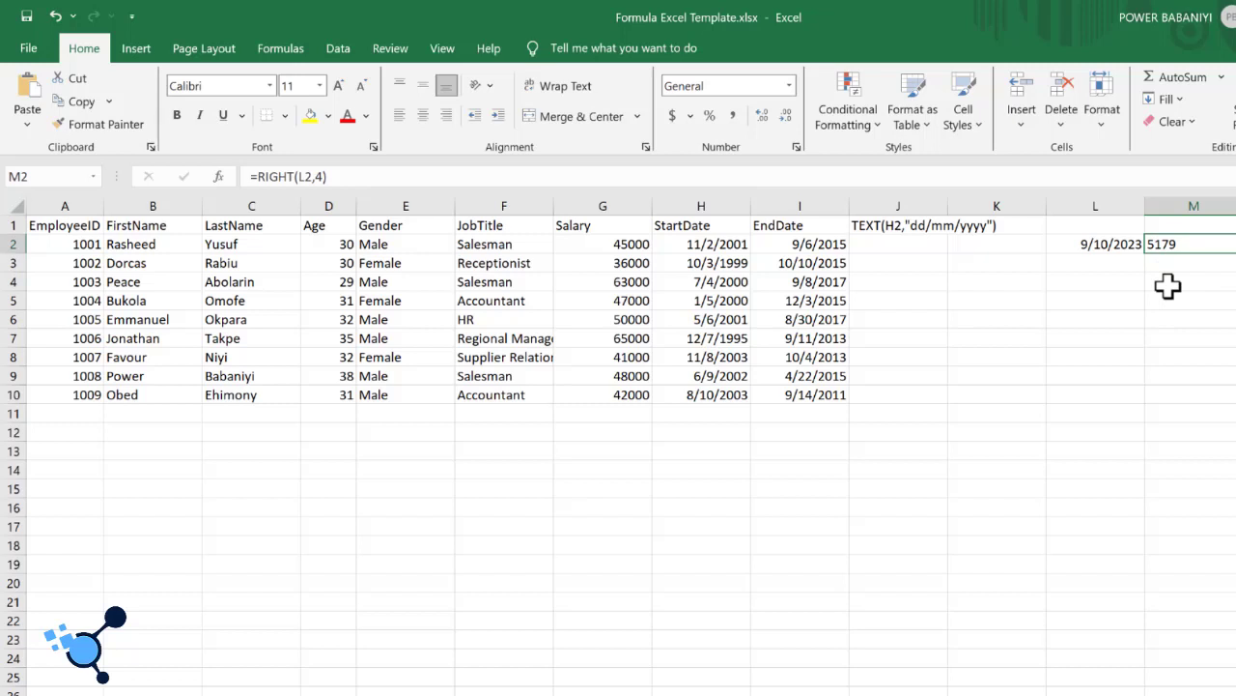
- Set the number format of L2 to General to compare it with M2, and undo the format change
{"action": "left_click", "coordinate": [1102, 247]}
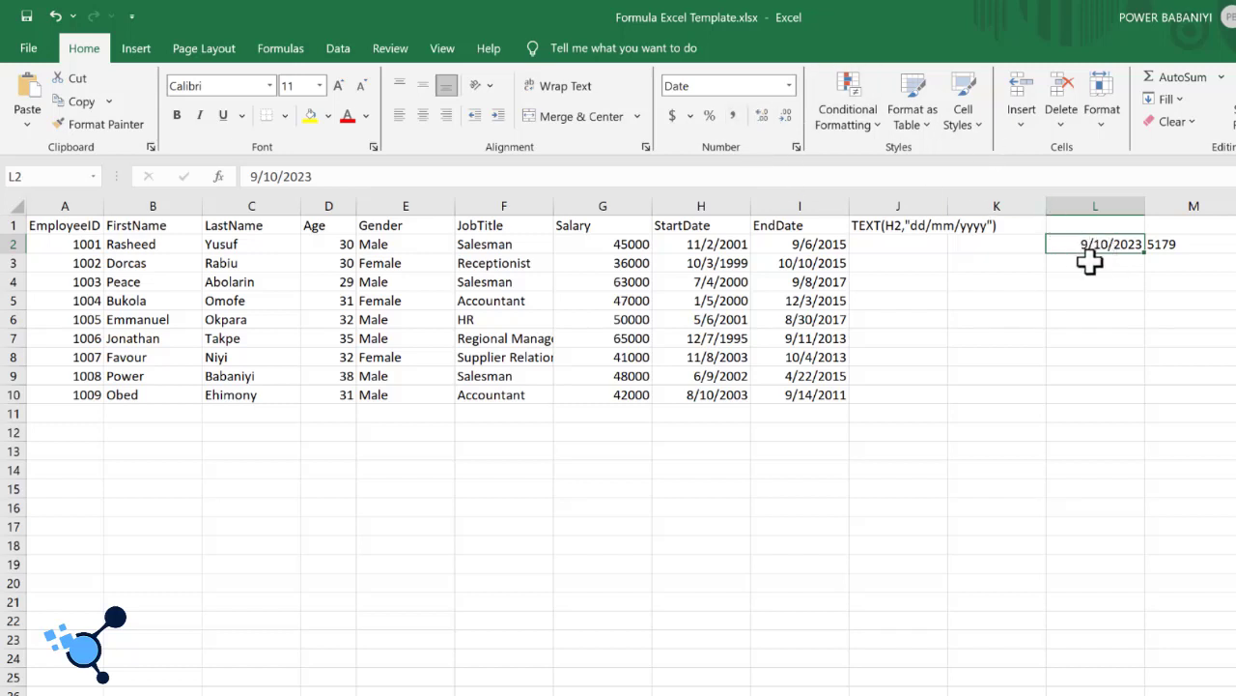
{"action": "left_click", "coordinate": [789, 86]}
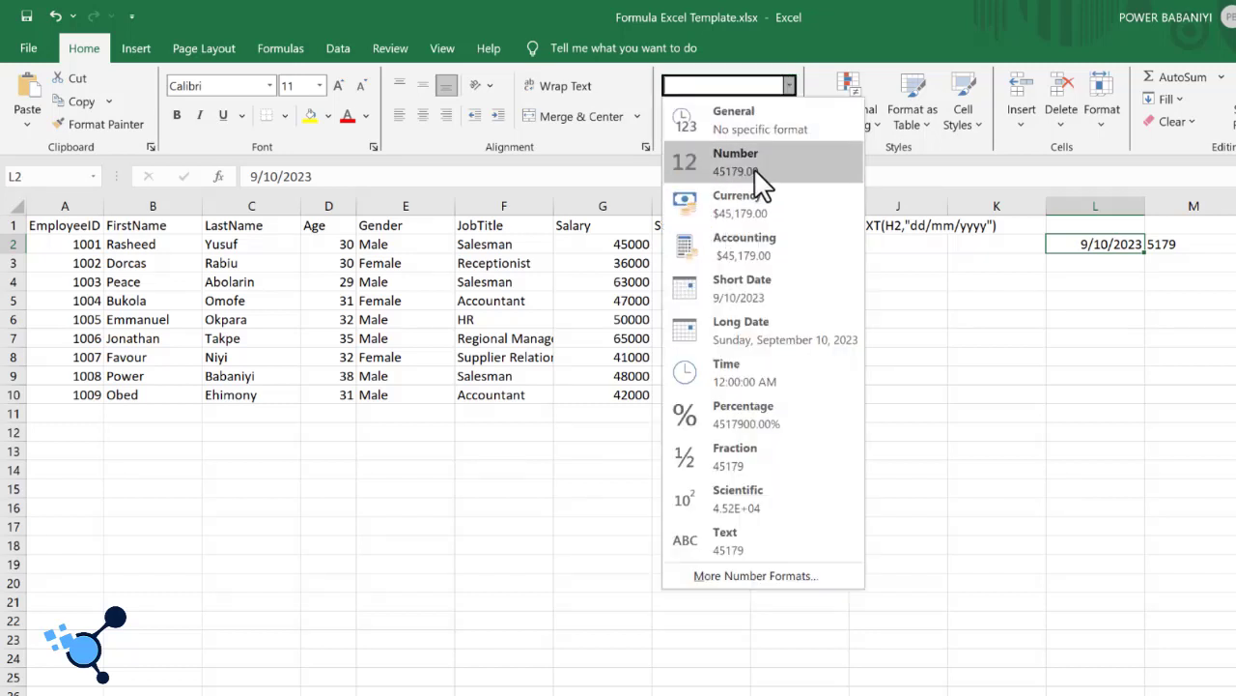
{"action": "left_click", "coordinate": [734, 119]}
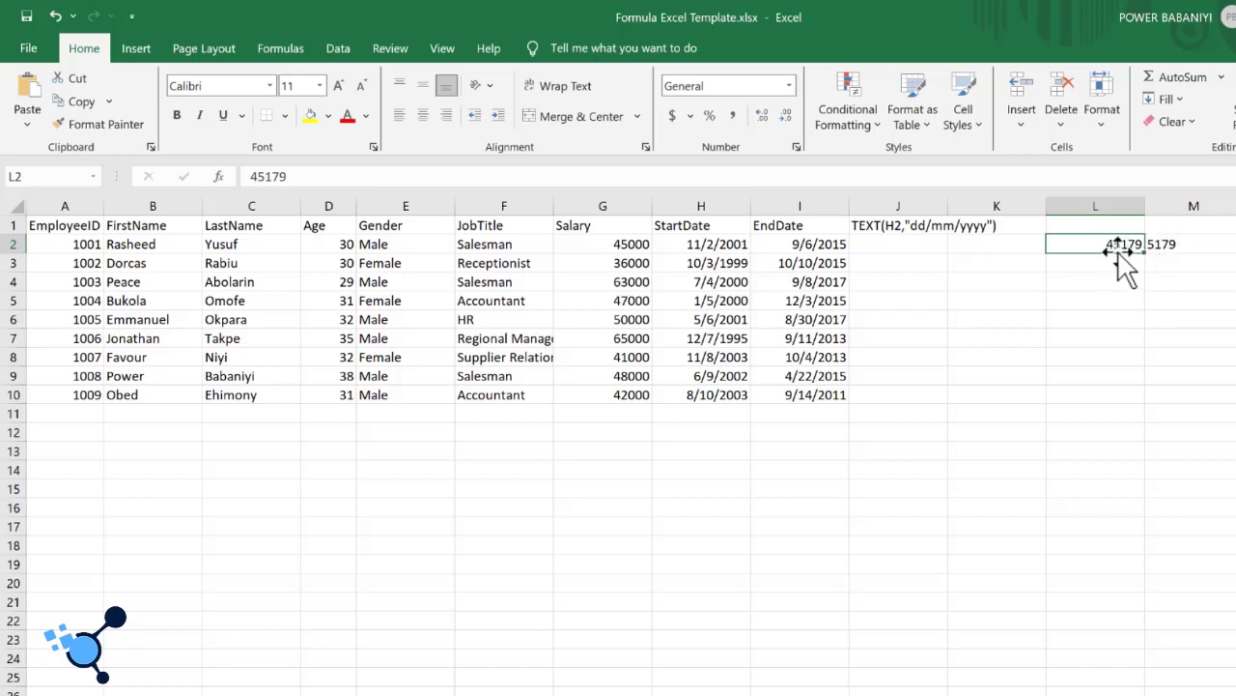
{"action": "left_click", "coordinate": [1179, 249]}
{"action": "left_click", "coordinate": [1112, 242]}
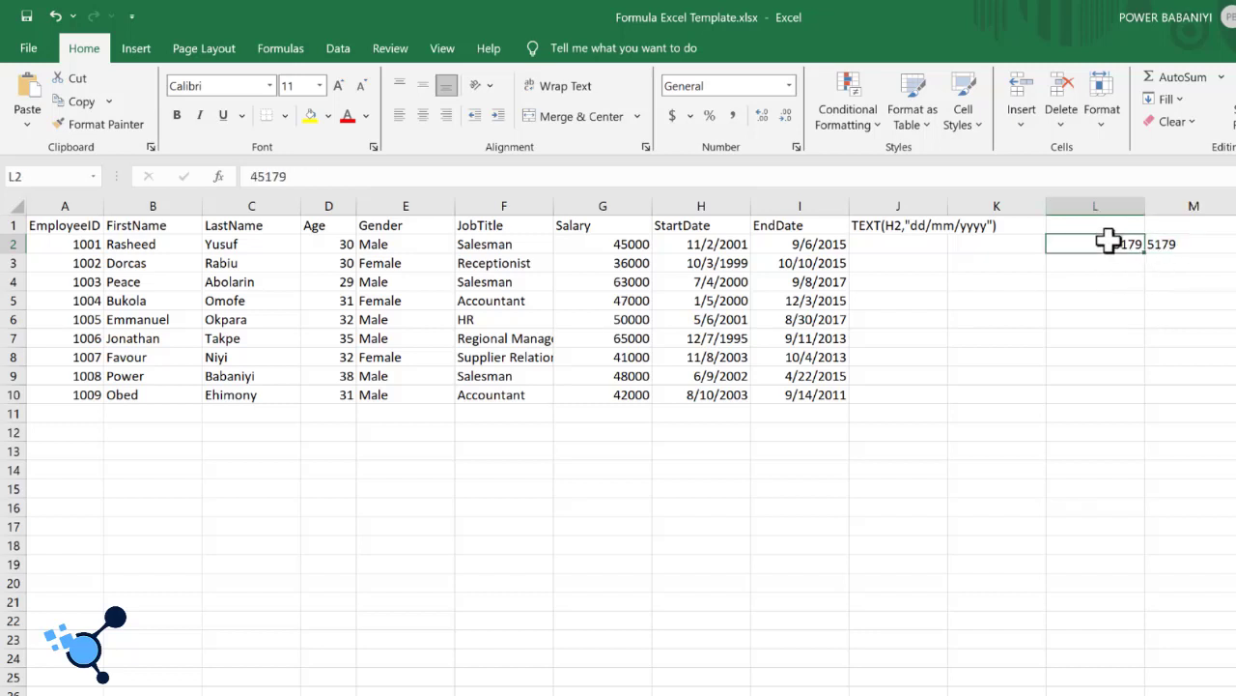
{"action": "key", "text": "ctrl+z"}
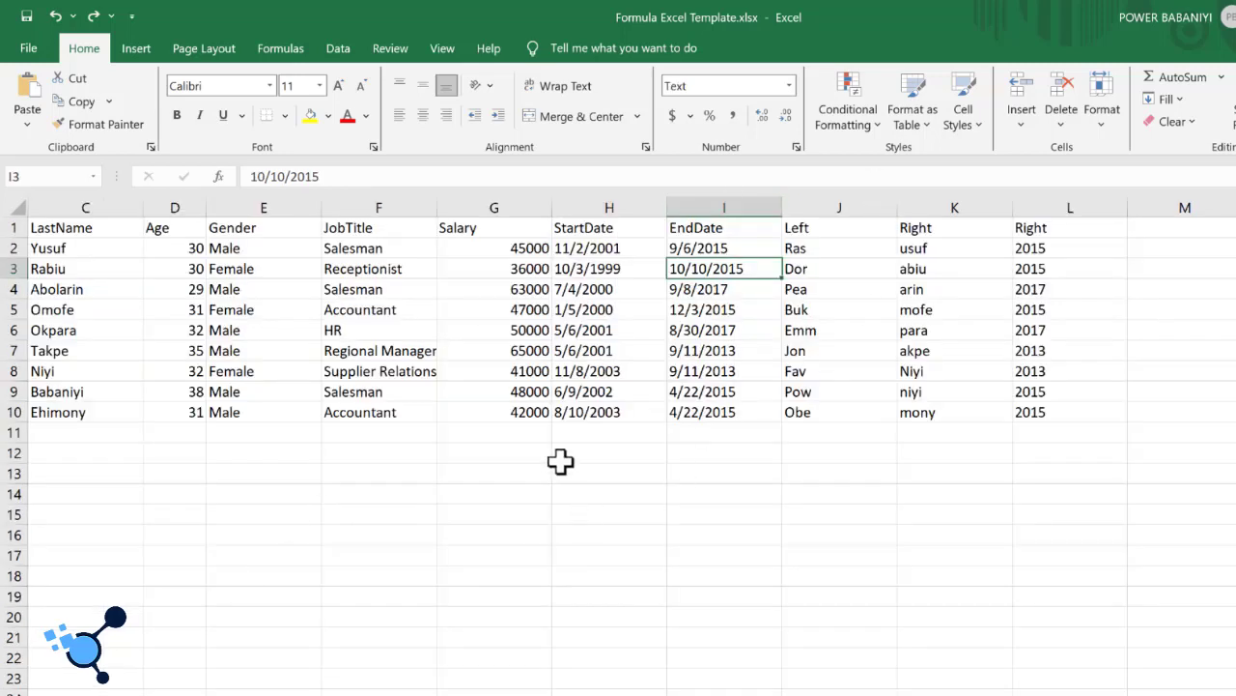
- Compare the number format of the EndDate cells in the sheet with the Left and Right columns against those in the TEXT sheet
{"action": "left_click", "coordinate": [731, 205]}
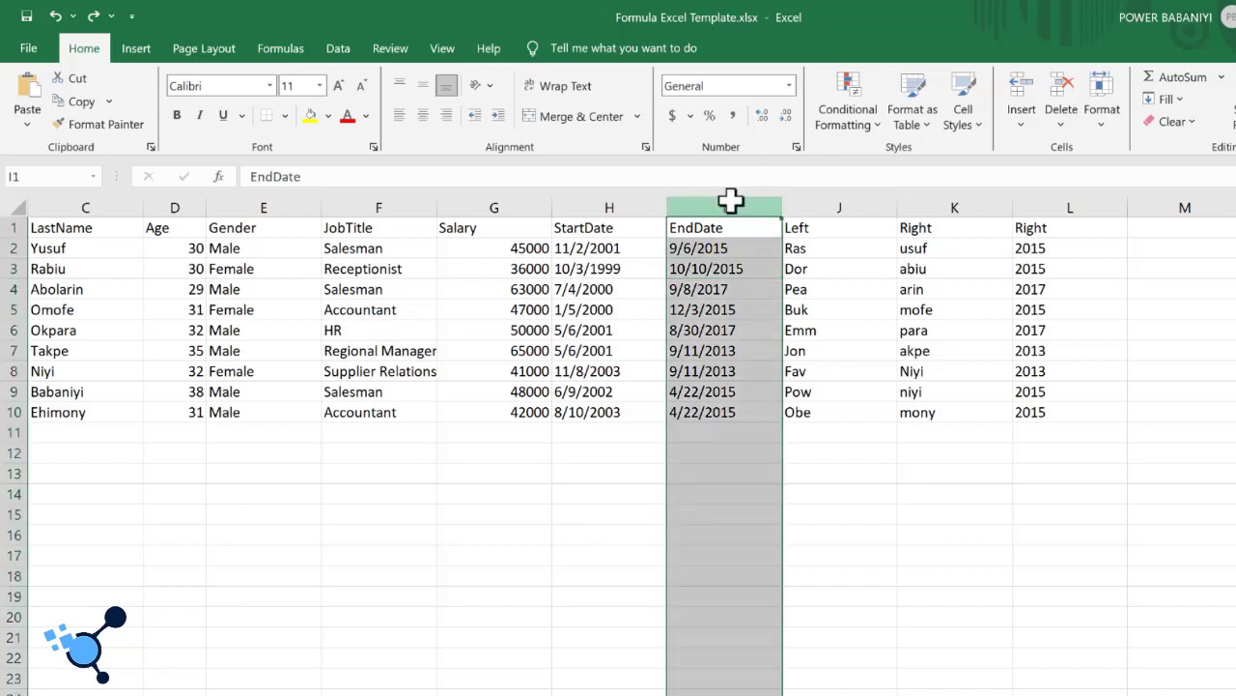
{"action": "left_click", "coordinate": [726, 270]}
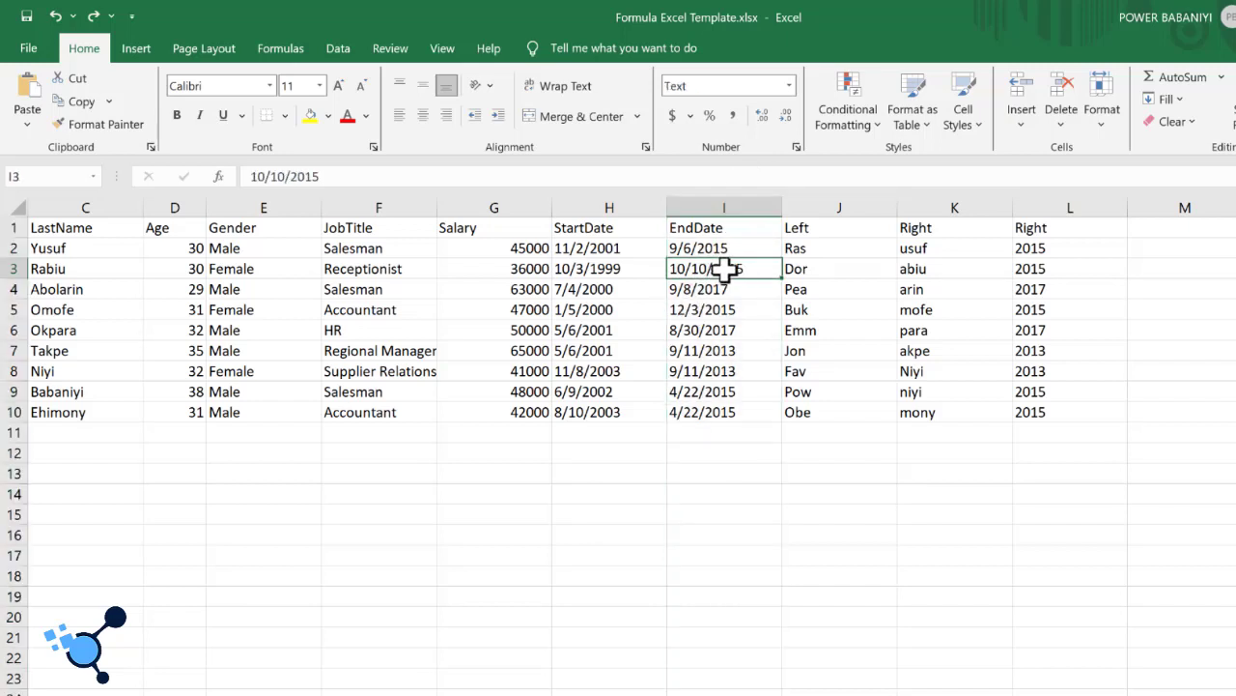
{"action": "left_click", "coordinate": [712, 247]}
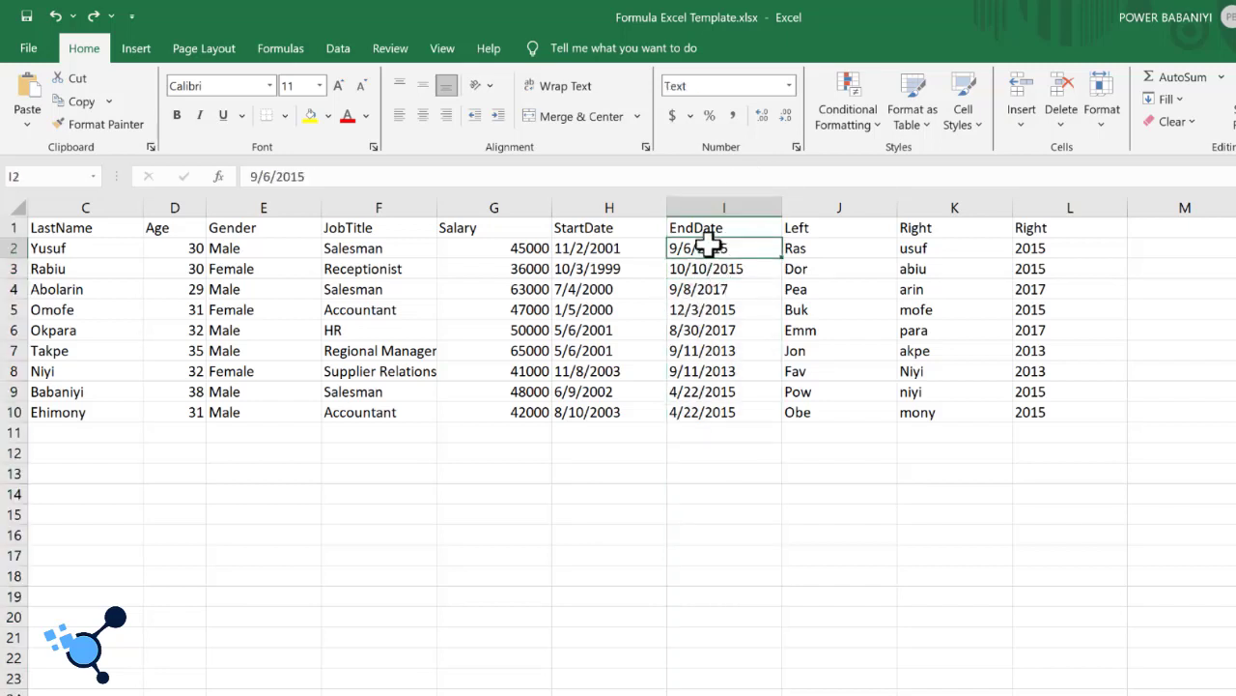
{"action": "left_click", "coordinate": [706, 286]}
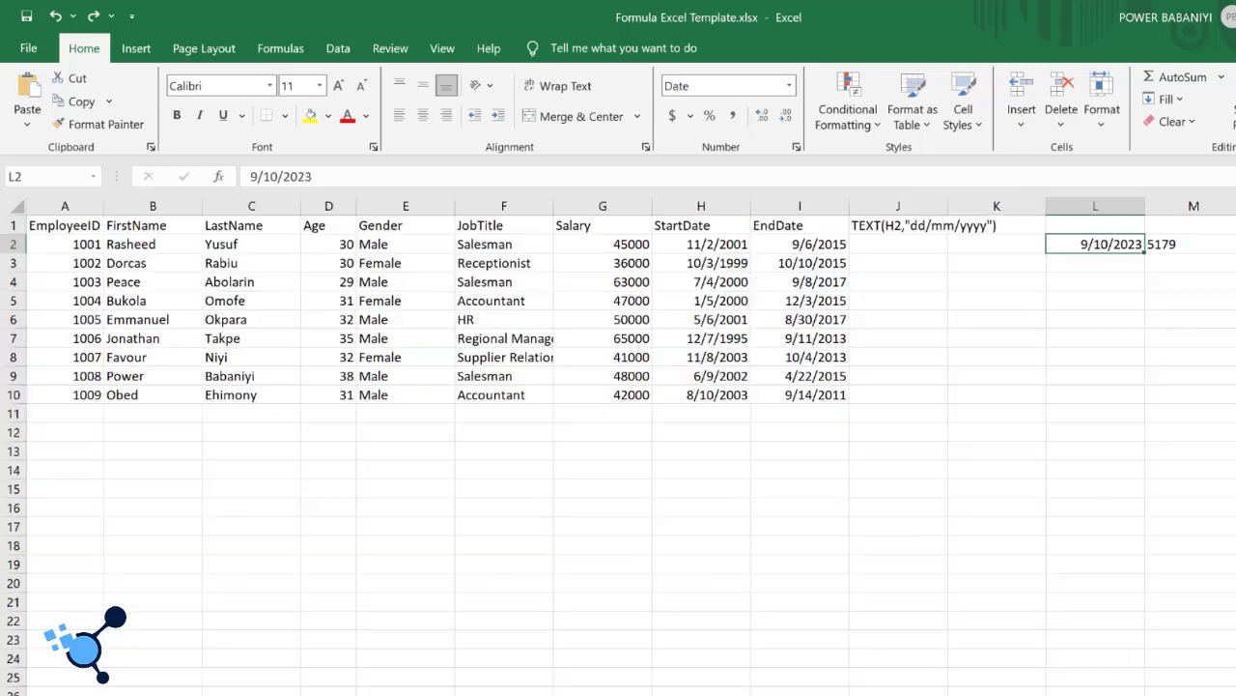
{"action": "left_click", "coordinate": [823, 204]}
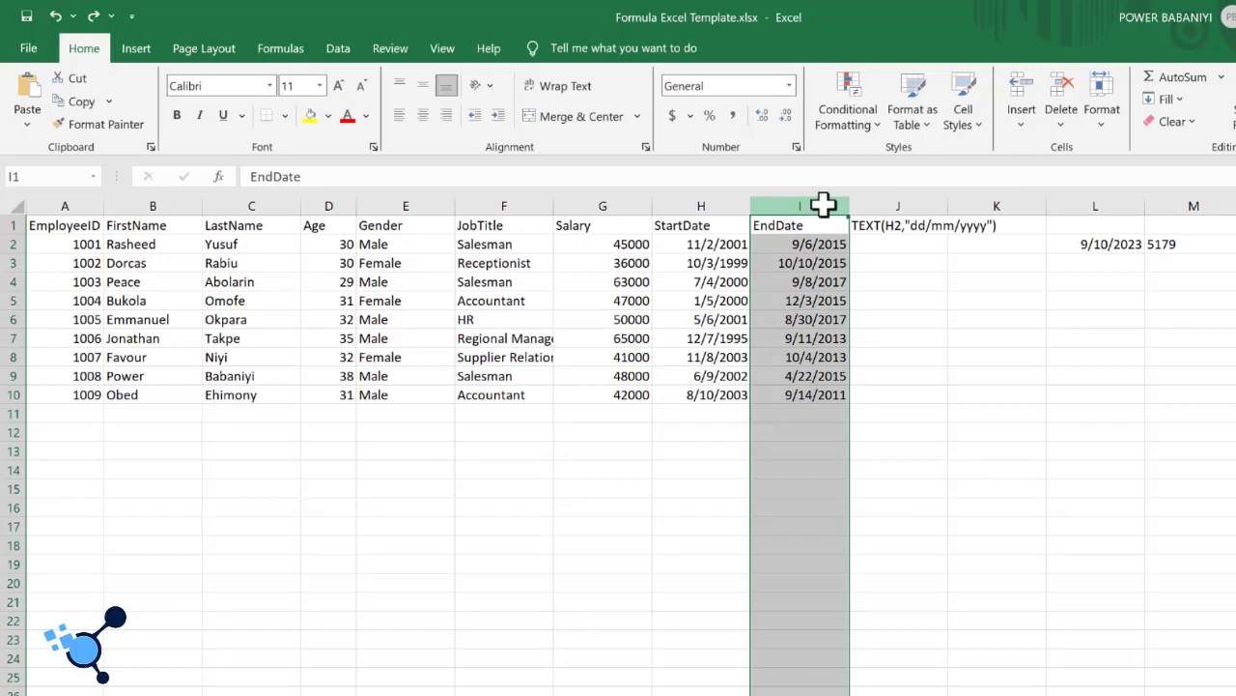
{"action": "left_click", "coordinate": [831, 317]}
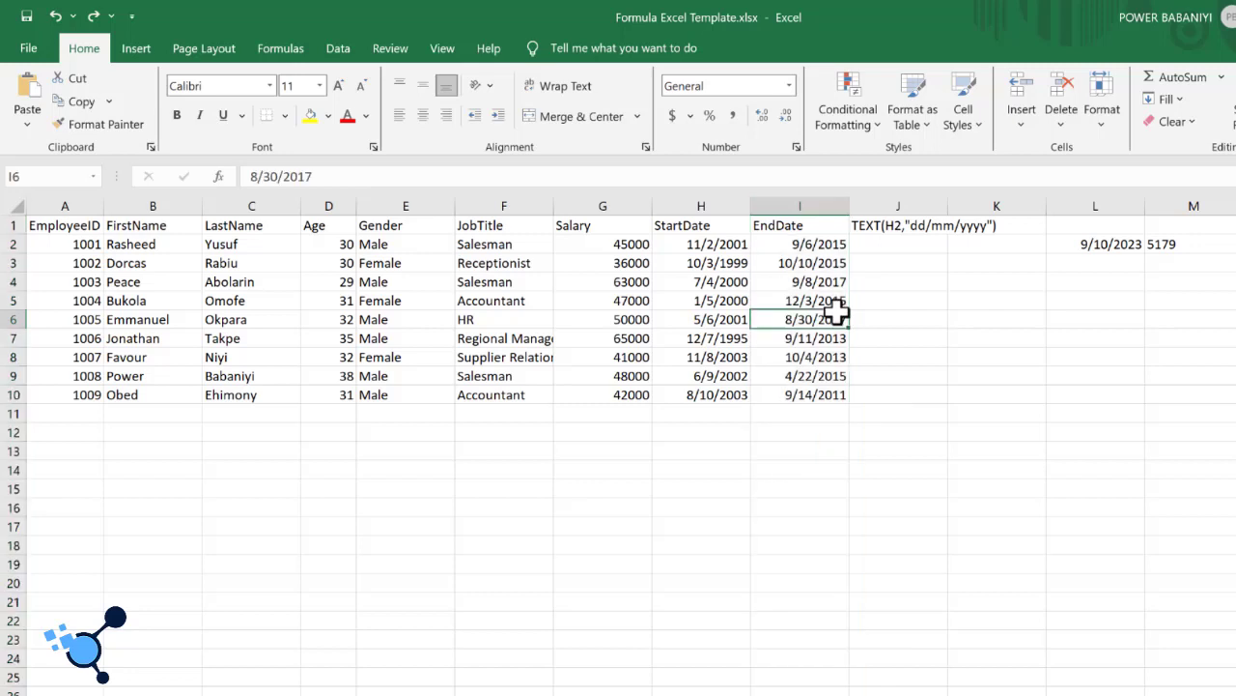
{"action": "left_click", "coordinate": [812, 245]}
{"action": "left_click", "coordinate": [811, 262]}
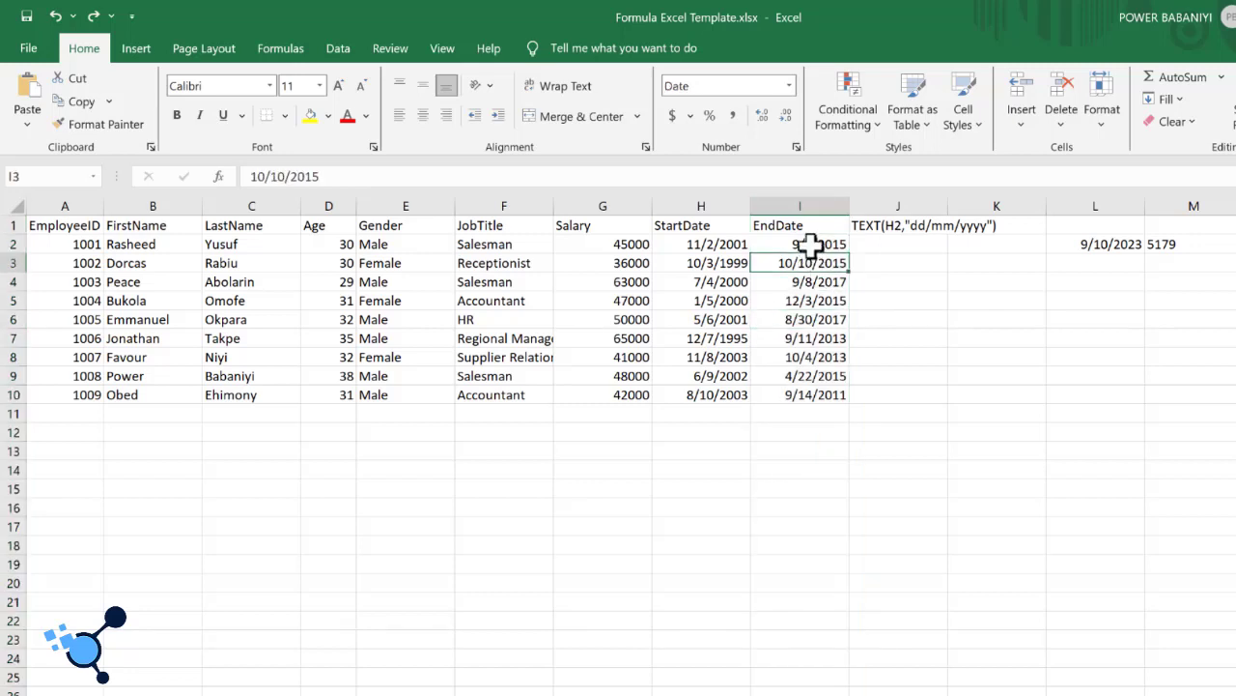
{"action": "left_click", "coordinate": [809, 244]}
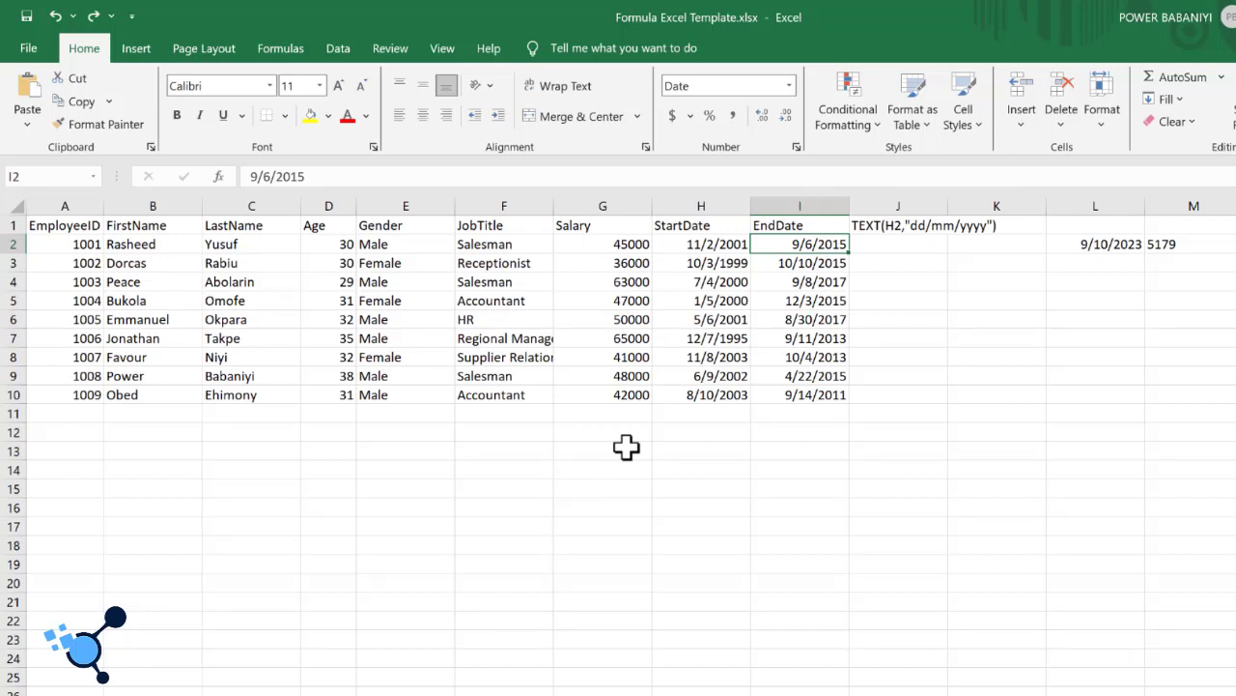
- Clear the test date in L2 and the RIGHT formula in M2
{"action": "left_click", "coordinate": [1120, 240]}
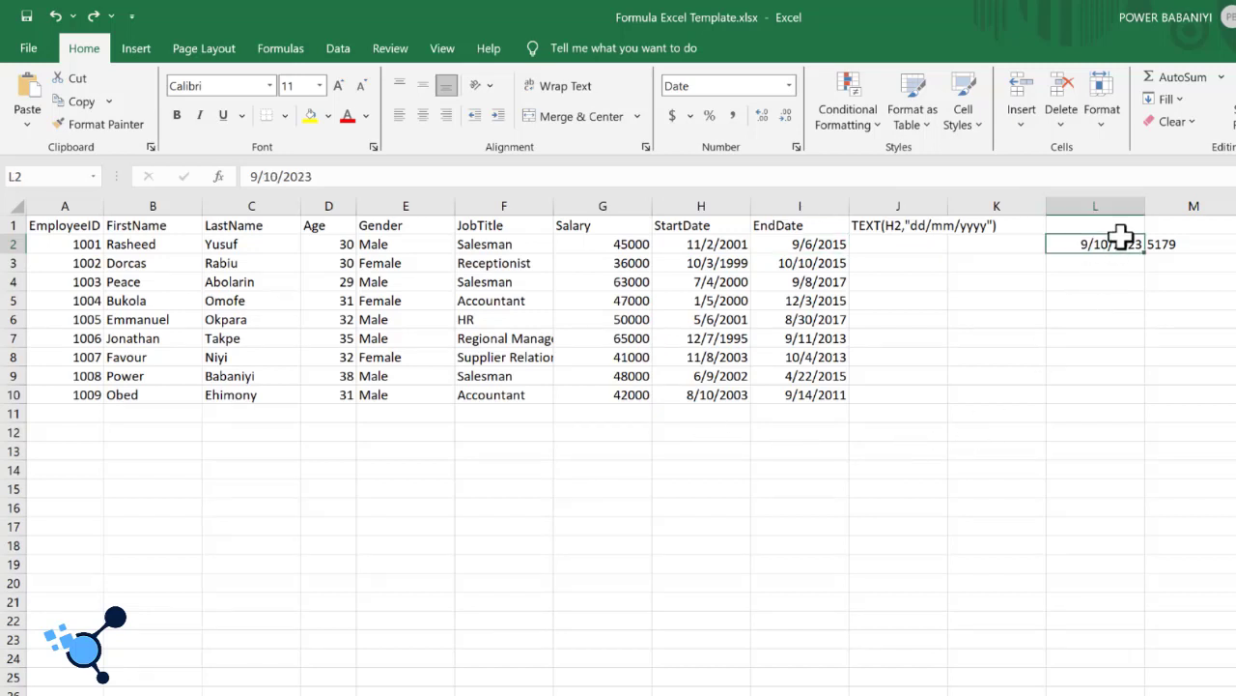
{"action": "left_click", "coordinate": [1178, 243]}
{"action": "double_click", "coordinate": [1178, 243]}
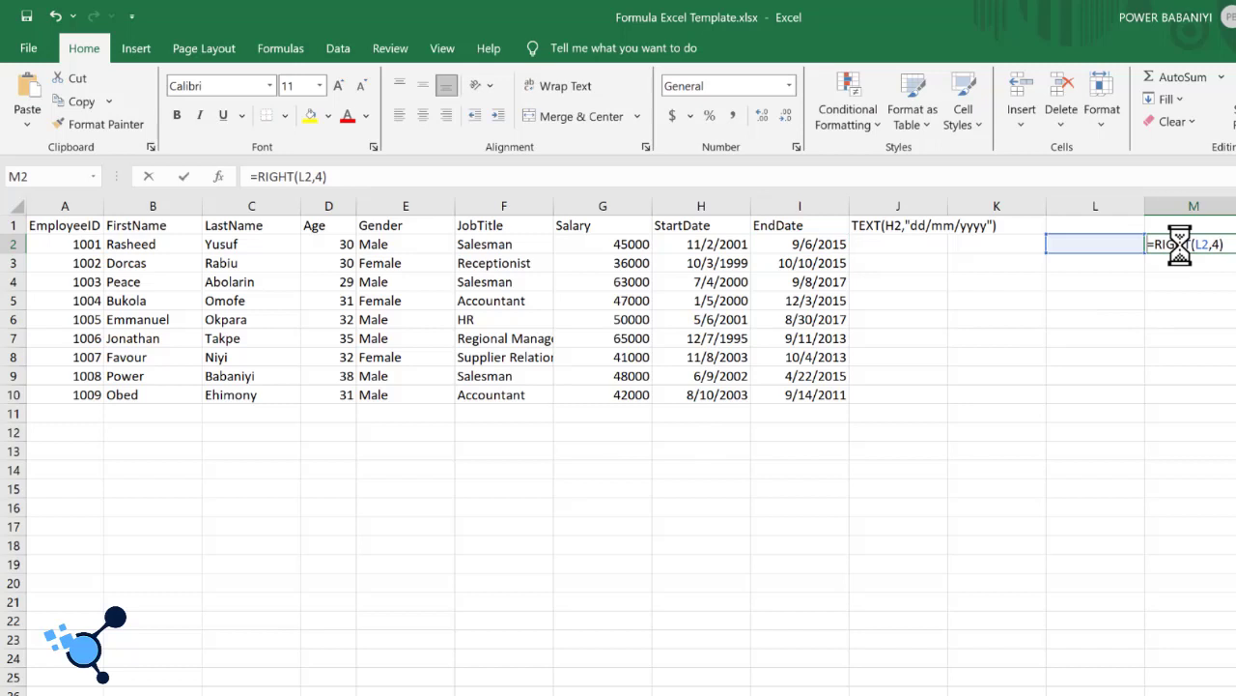
{"action": "left_click", "coordinate": [1086, 282]}
- Start a TEXT formula in cell J2 with the EndDate range I2:I10 as its value argument
{"action": "left_click", "coordinate": [862, 246]}
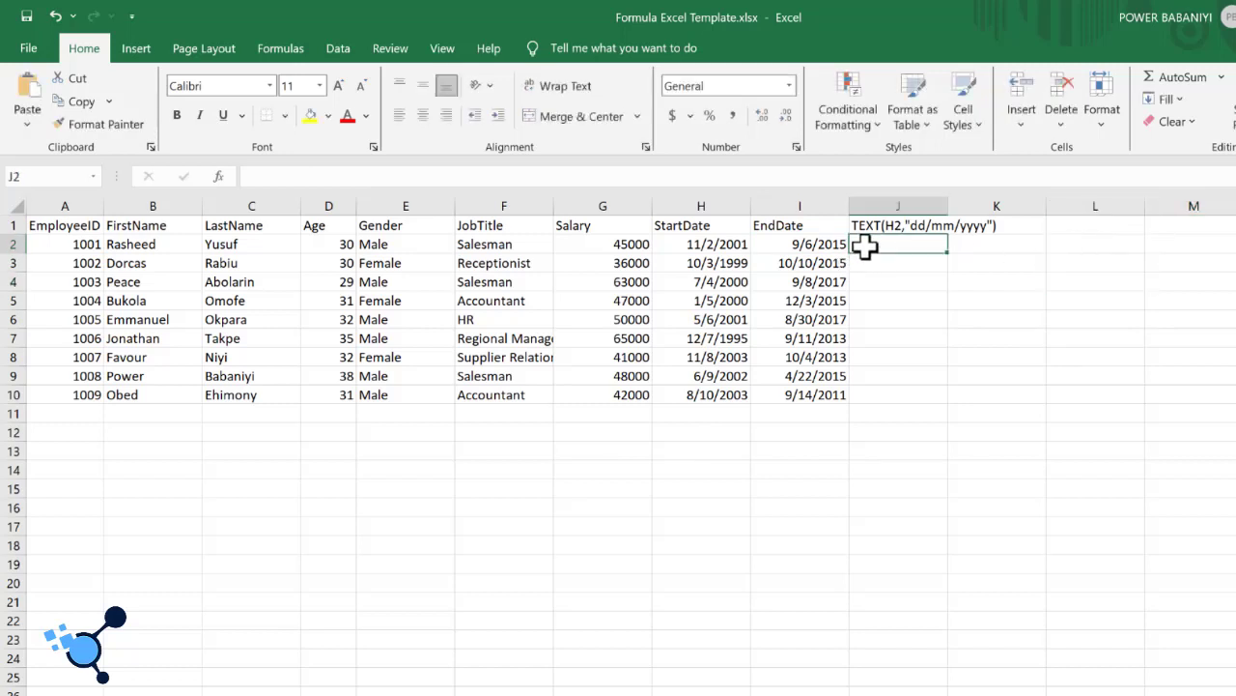
{"action": "type", "text": "=TEXT"}
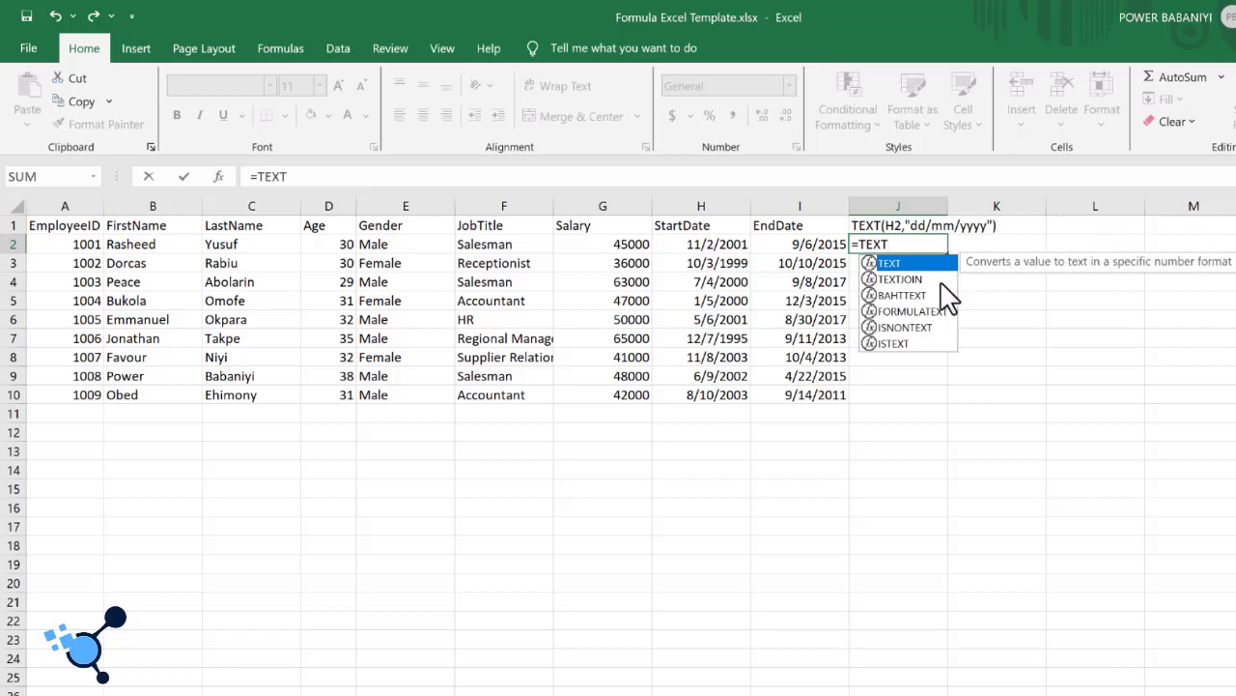
{"action": "type", "text": "("}
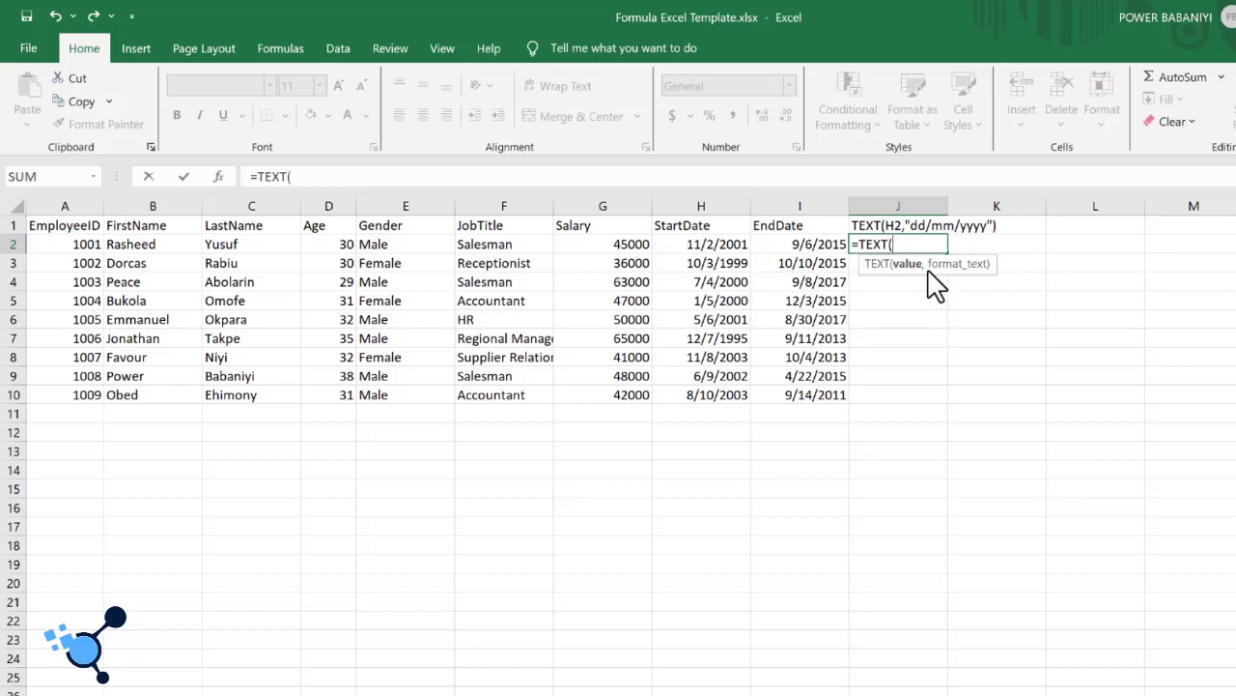
{"action": "left_click", "coordinate": [782, 247]}
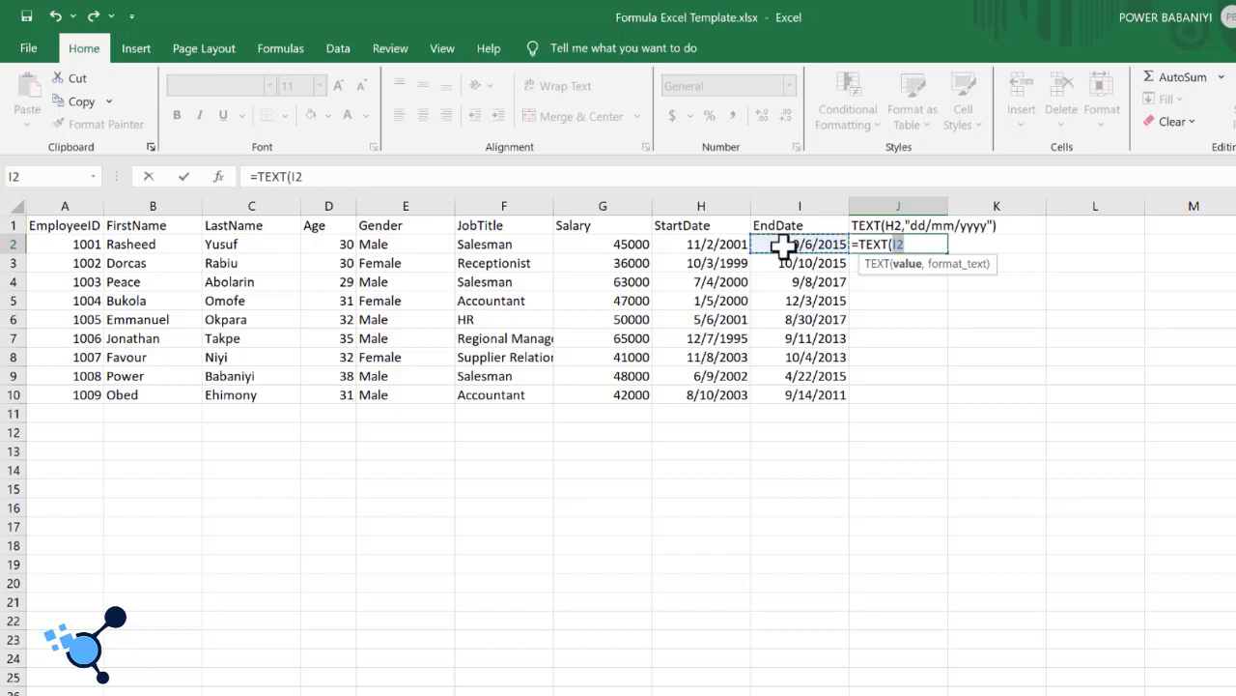
{"action": "key", "text": "ctrl+shift+Down"}
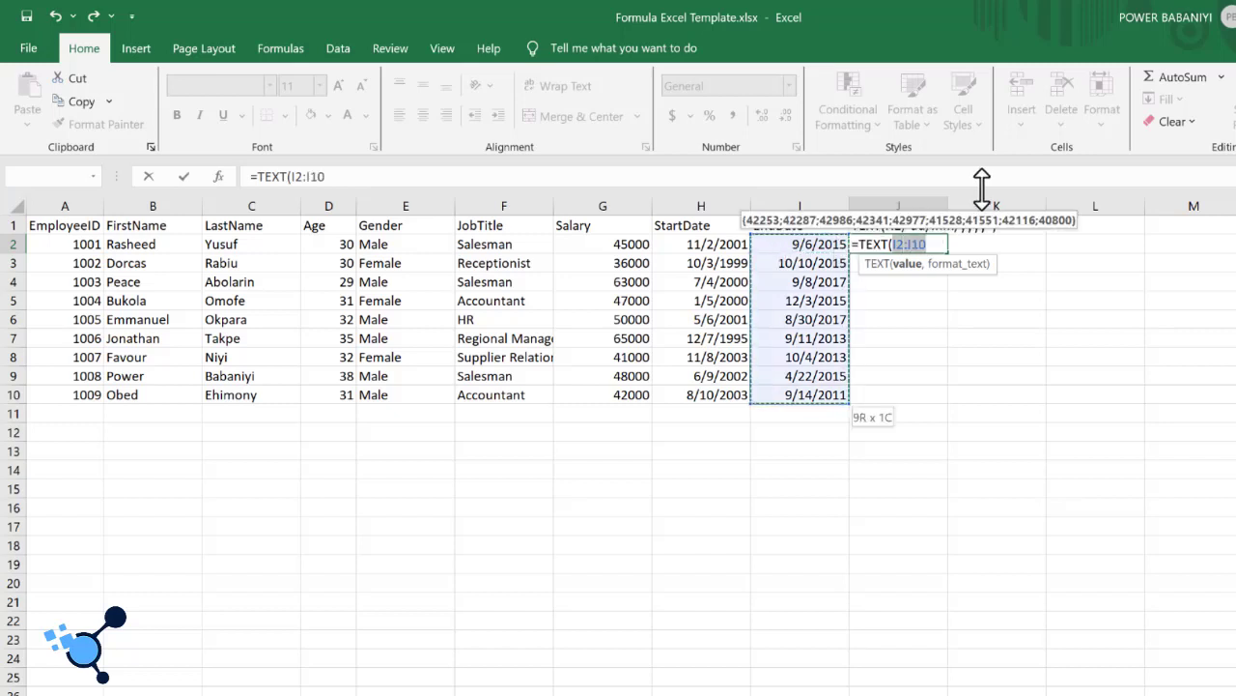
{"action": "right_click", "coordinate": [931, 247]}
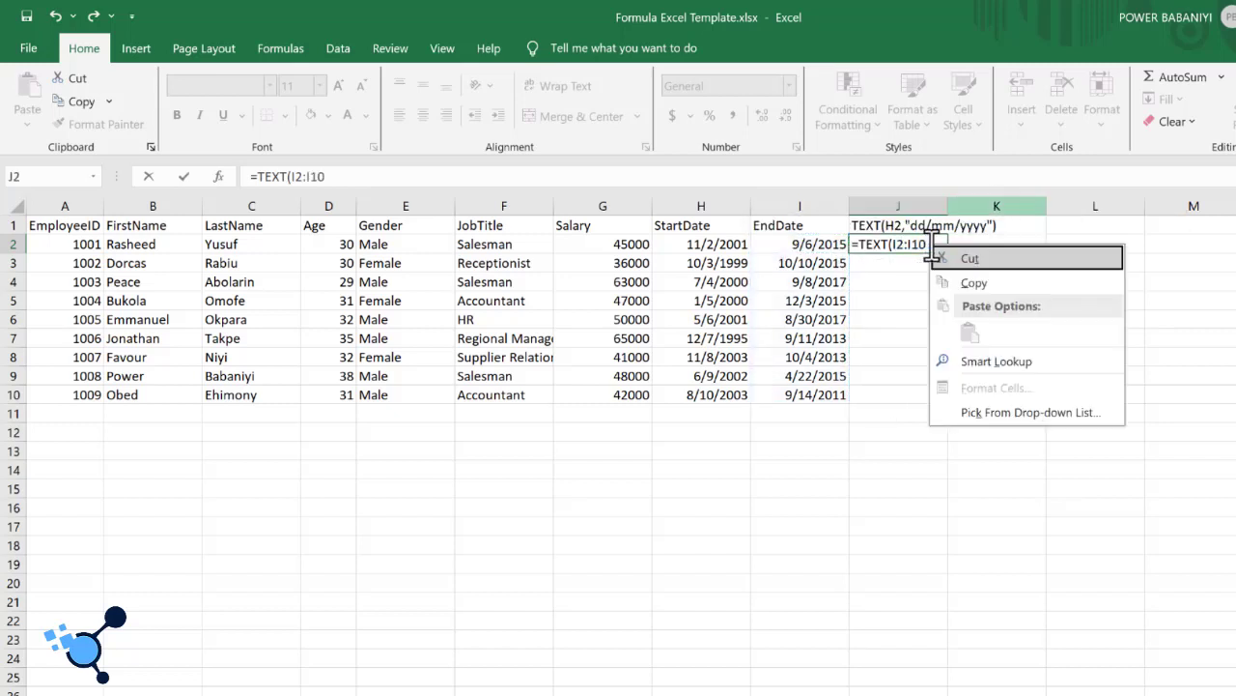
{"action": "key", "text": "Escape"}
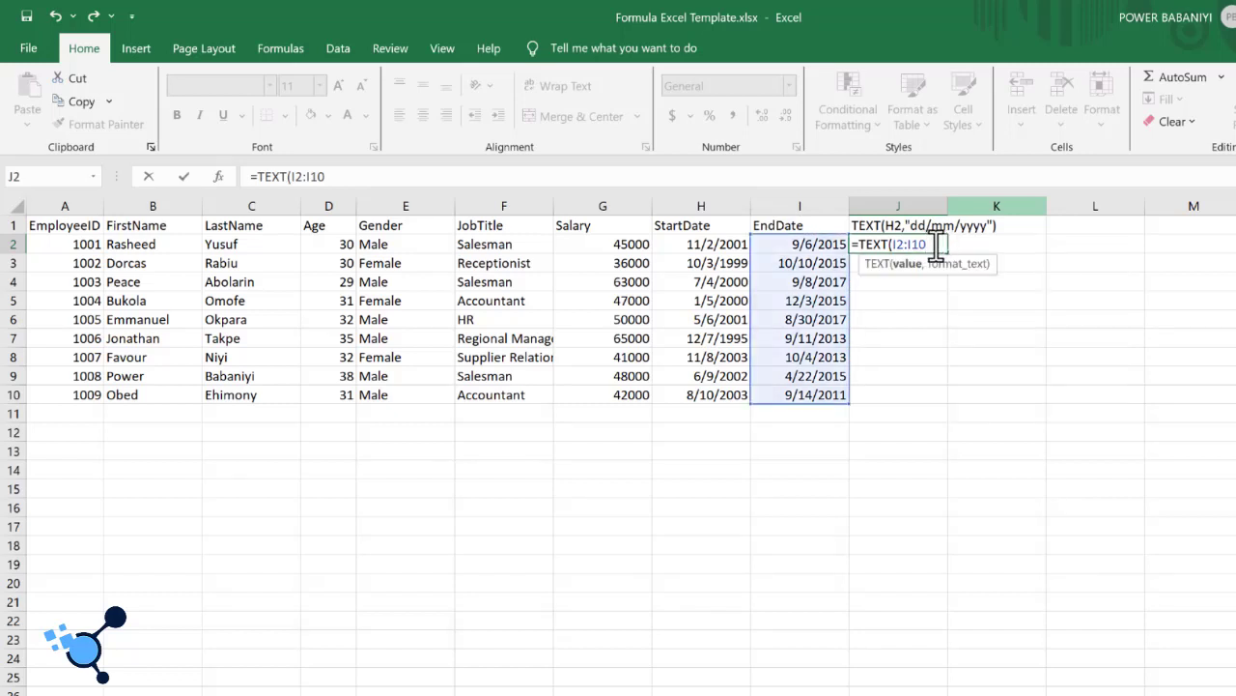
- Complete the J2 formula with the format text "dd/mm/yyyy" so that it reads =TEXT(I2:I10,"dd/mm/yyyy")
{"action": "type", "text": ","}
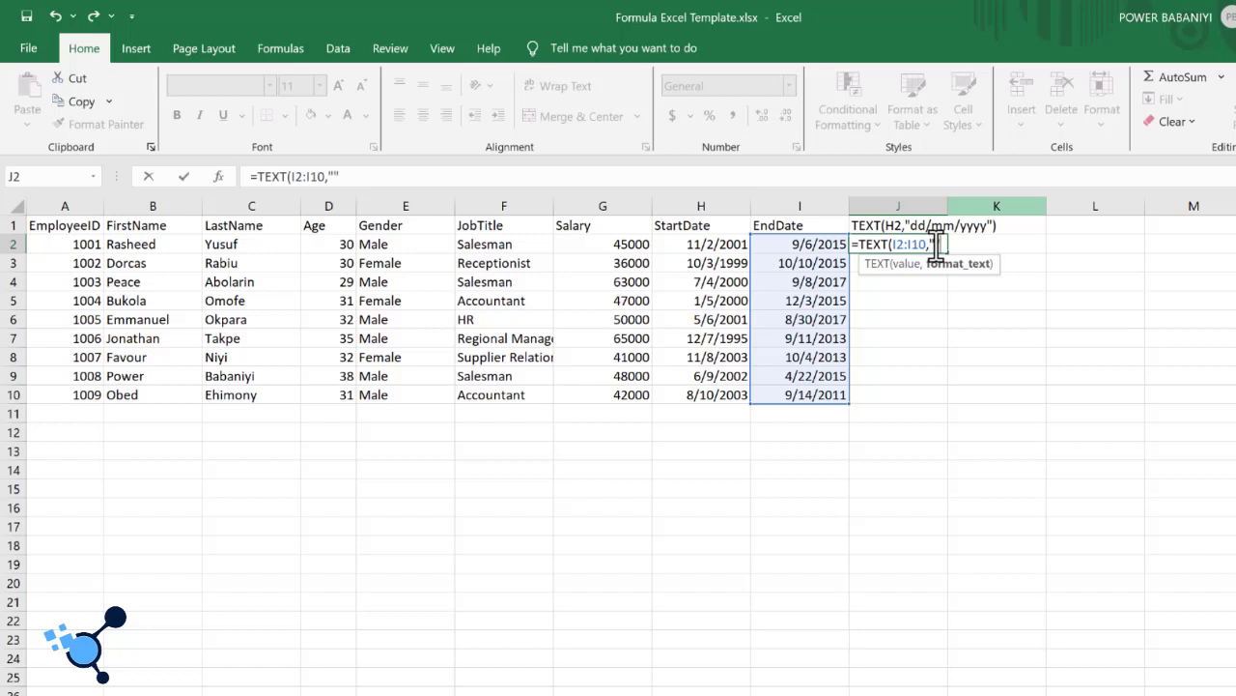
{"action": "type", "text": "\"DD"}
{"action": "key", "text": "BackSpace"}
{"action": "key", "text": "BackSpace"}
{"action": "type", "text": "dd/mm/"}
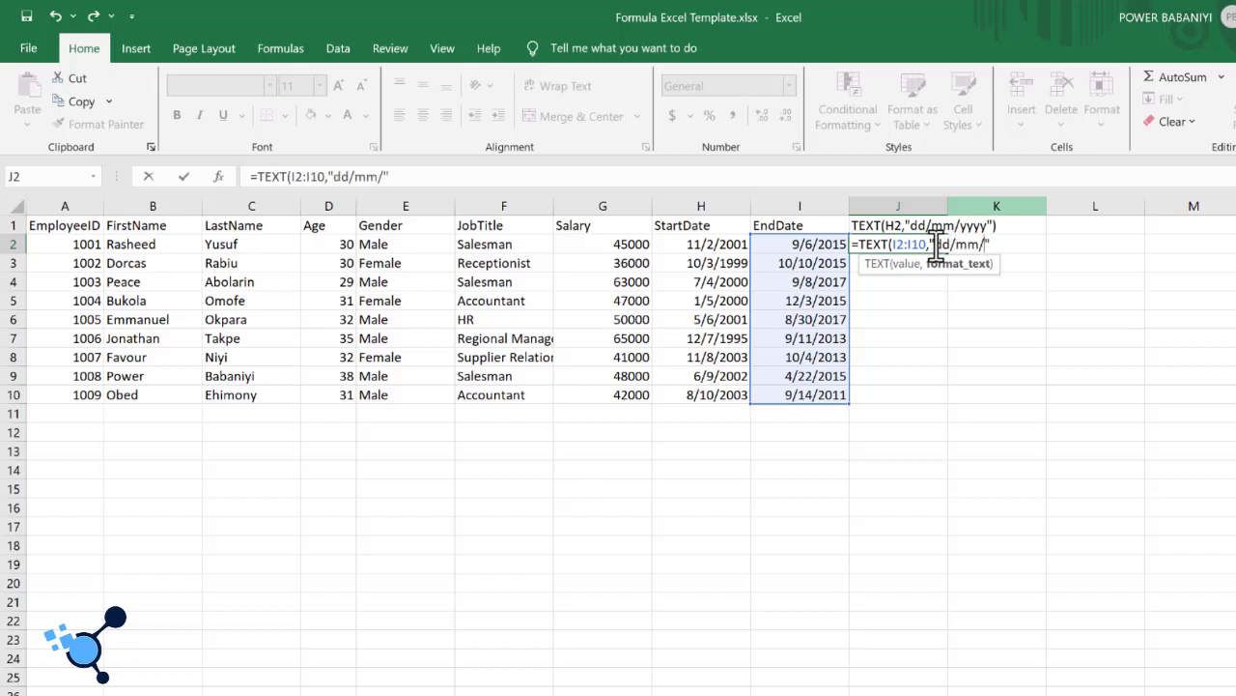
{"action": "type", "text": "yyyy"}
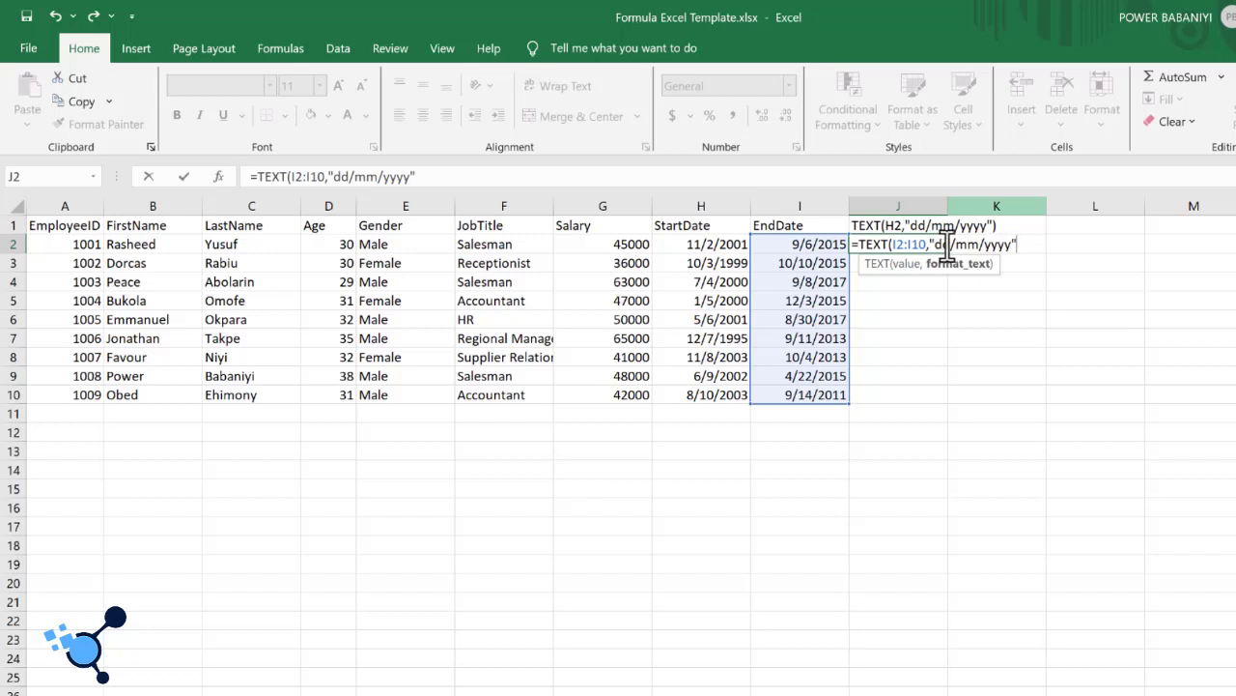
{"action": "type", "text": "\")"}
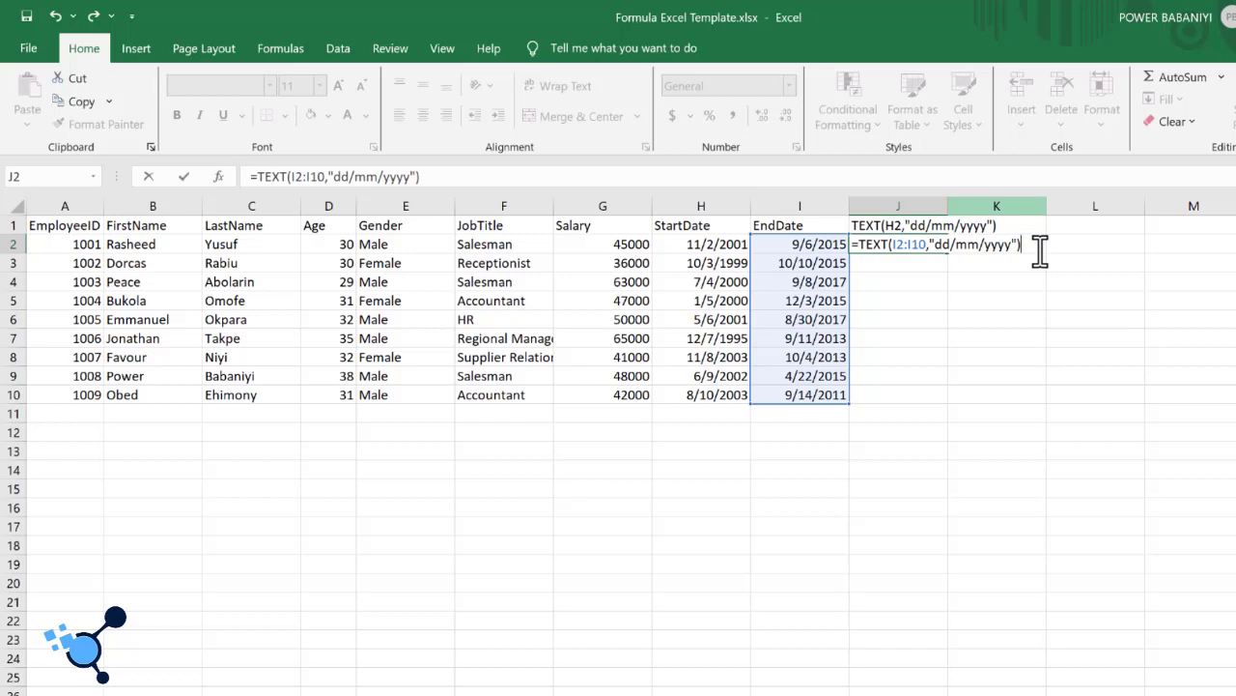
{"action": "key", "text": "Return"}
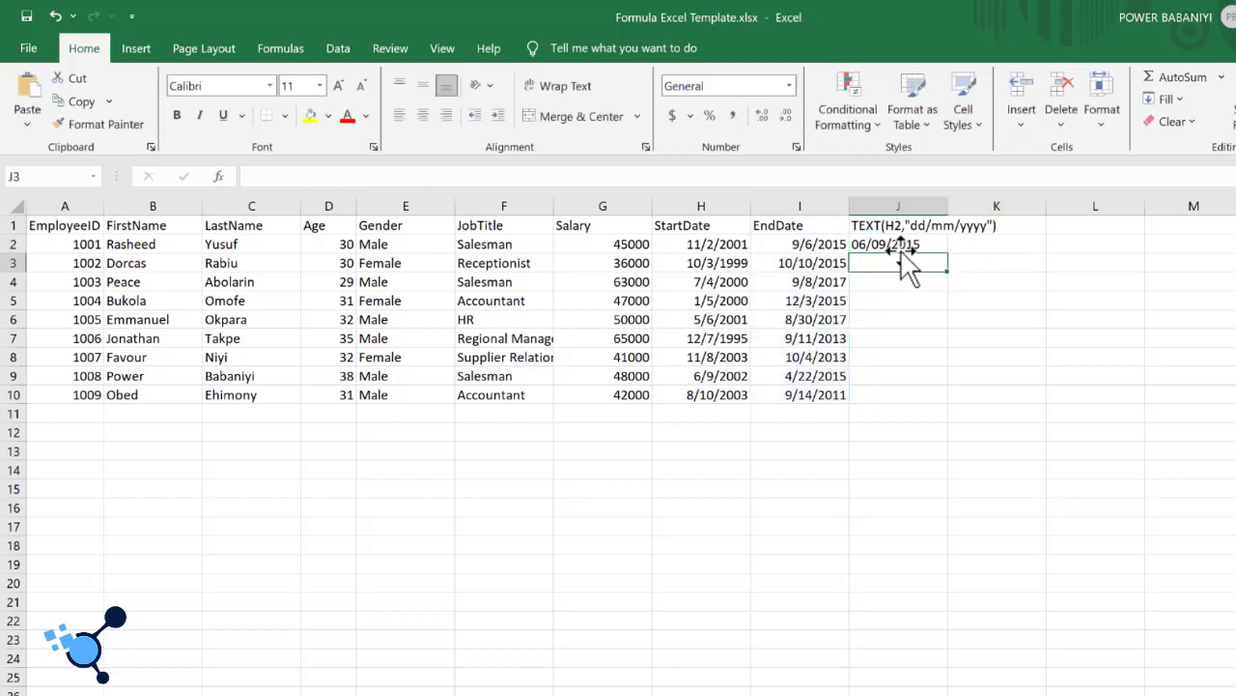
- Fill the TEXT formula from J2 down to J10
{"action": "left_click", "coordinate": [918, 246]}
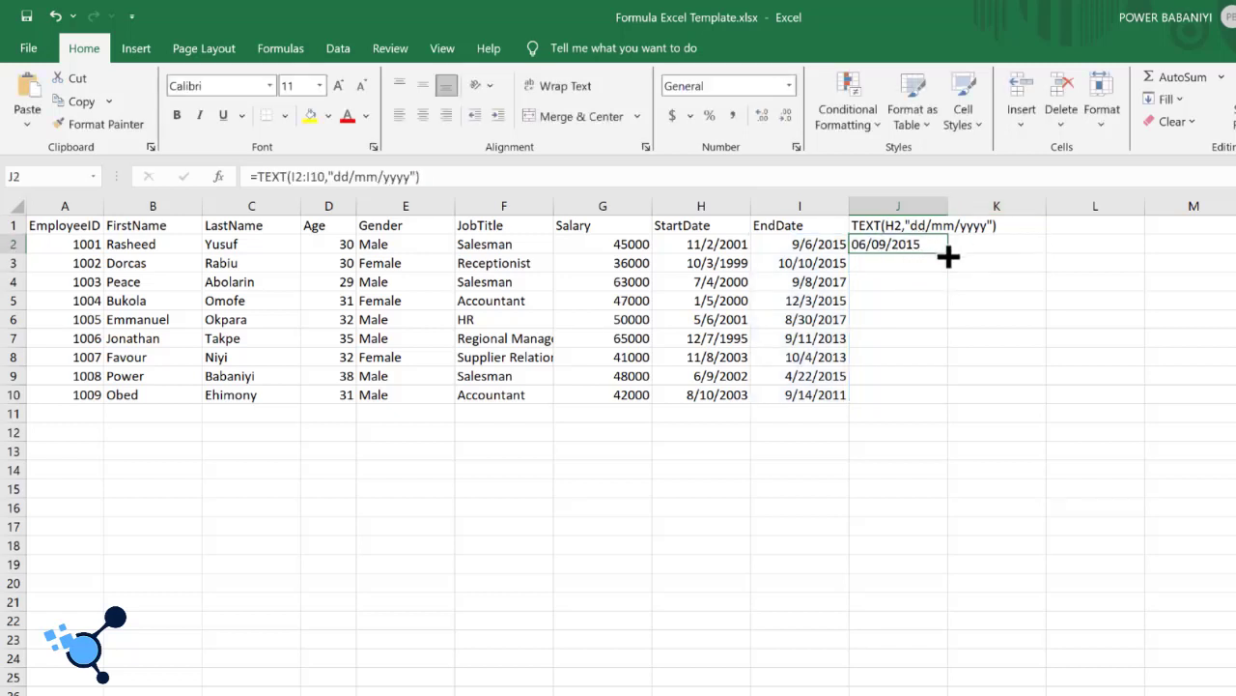
{"action": "double_click", "coordinate": [946, 254]}
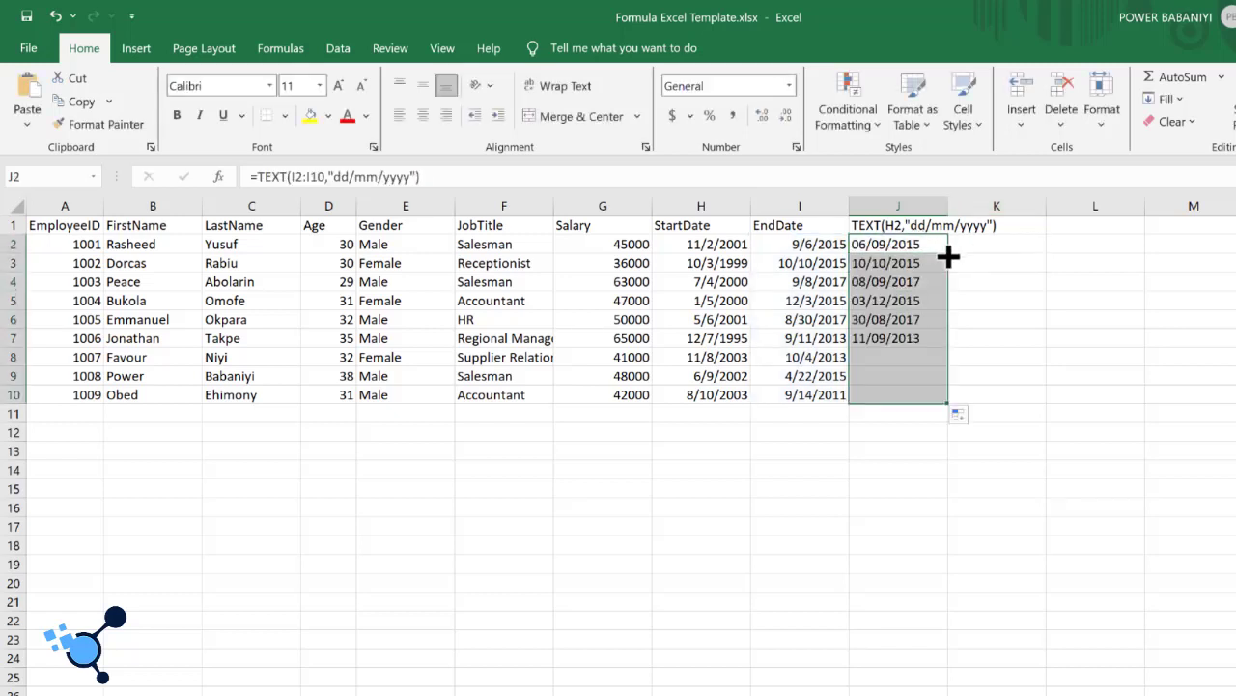
{"action": "left_click", "coordinate": [1002, 388]}
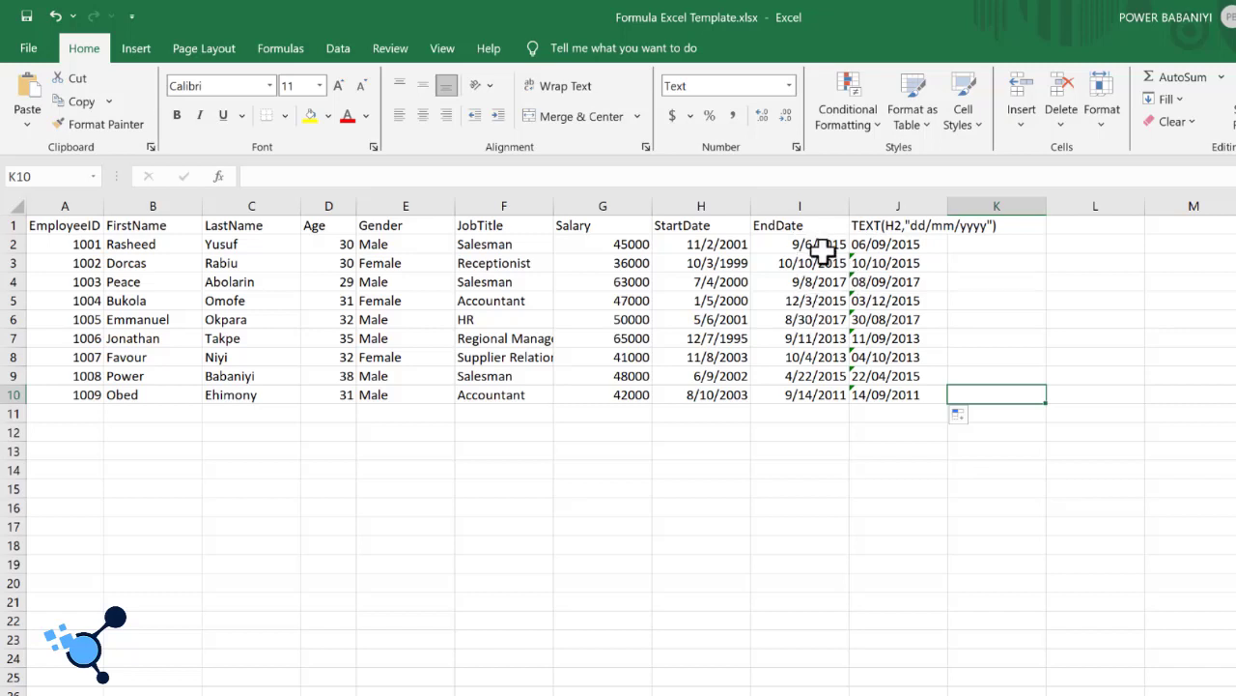
- Copy the converted dates in J2:J10
{"action": "left_click", "coordinate": [877, 247]}
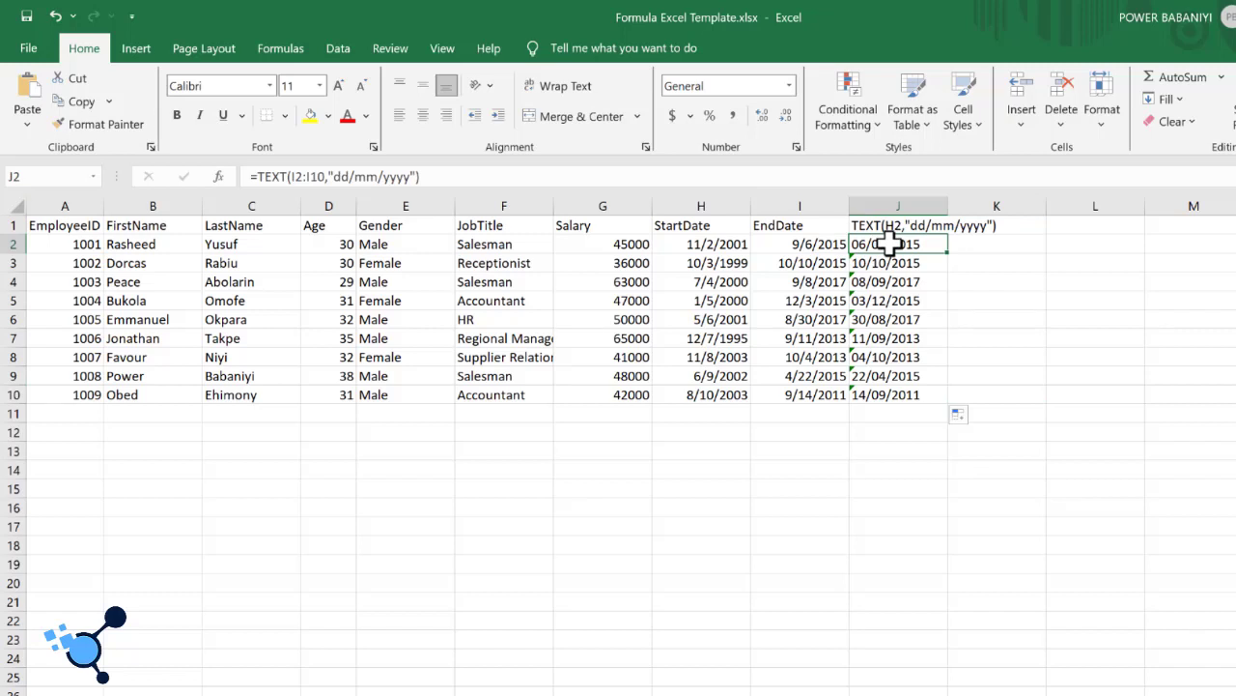
{"action": "left_click_drag", "start_coordinate": [889, 245], "coordinate": [916, 394]}
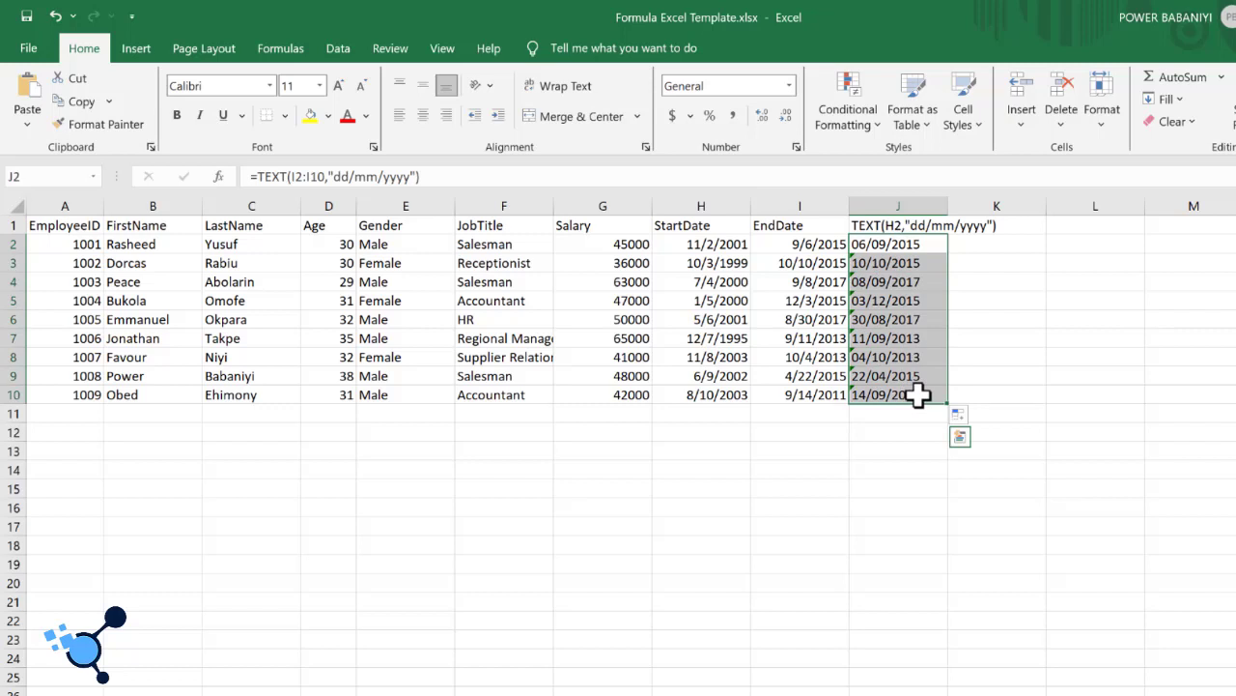
{"action": "right_click", "coordinate": [916, 394]}
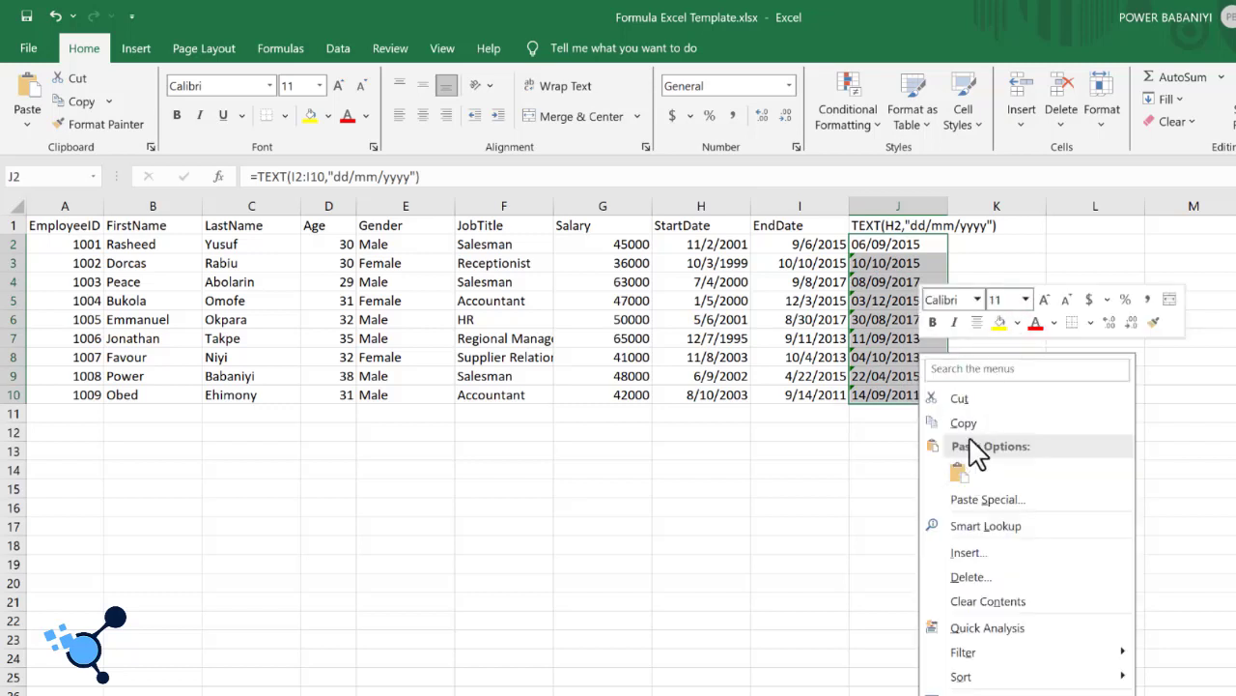
{"action": "left_click", "coordinate": [968, 422]}
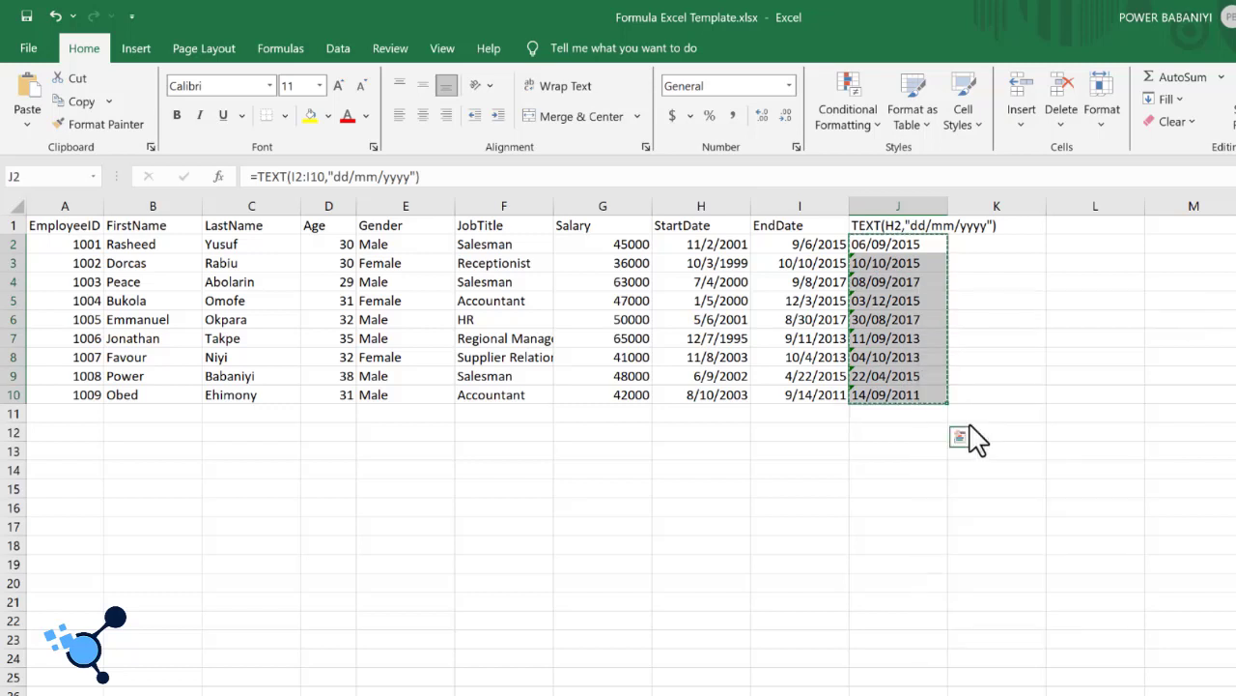
- Try pasting the copied cells with their formulas at L2, and clear the pasted range L2:L10
{"action": "left_click", "coordinate": [1062, 244]}
{"action": "right_click", "coordinate": [1063, 244]}
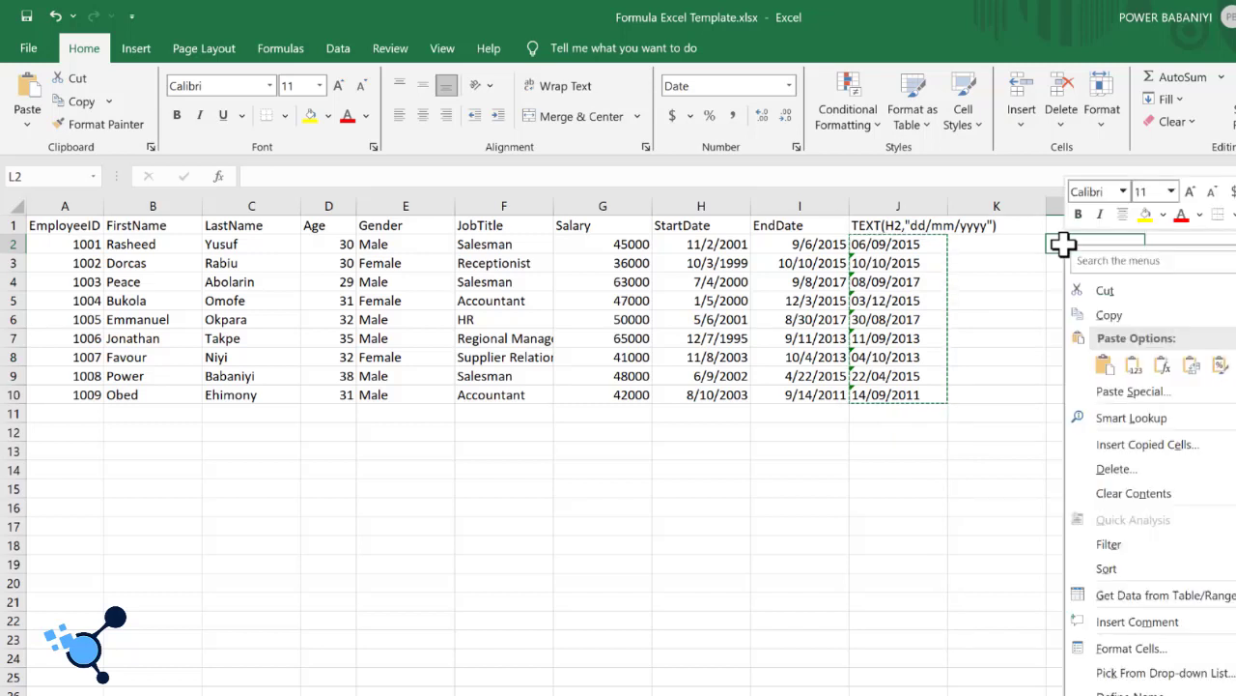
{"action": "left_click", "coordinate": [1111, 377]}
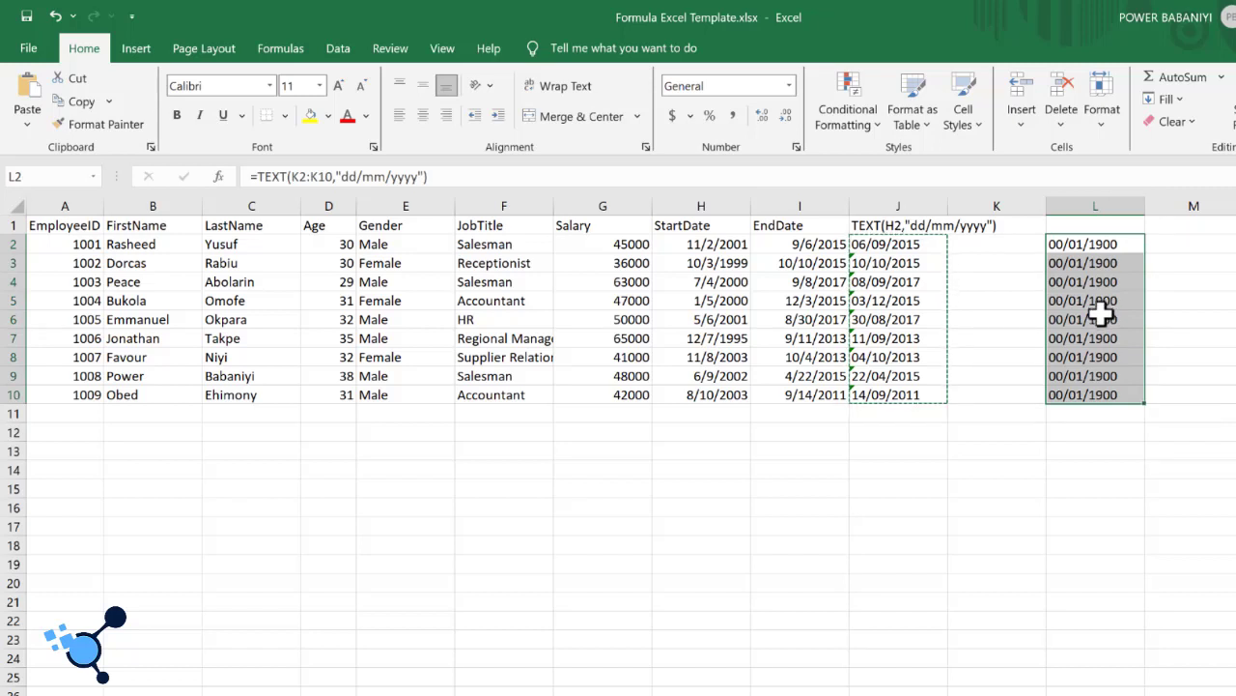
{"action": "key", "text": "Delete"}
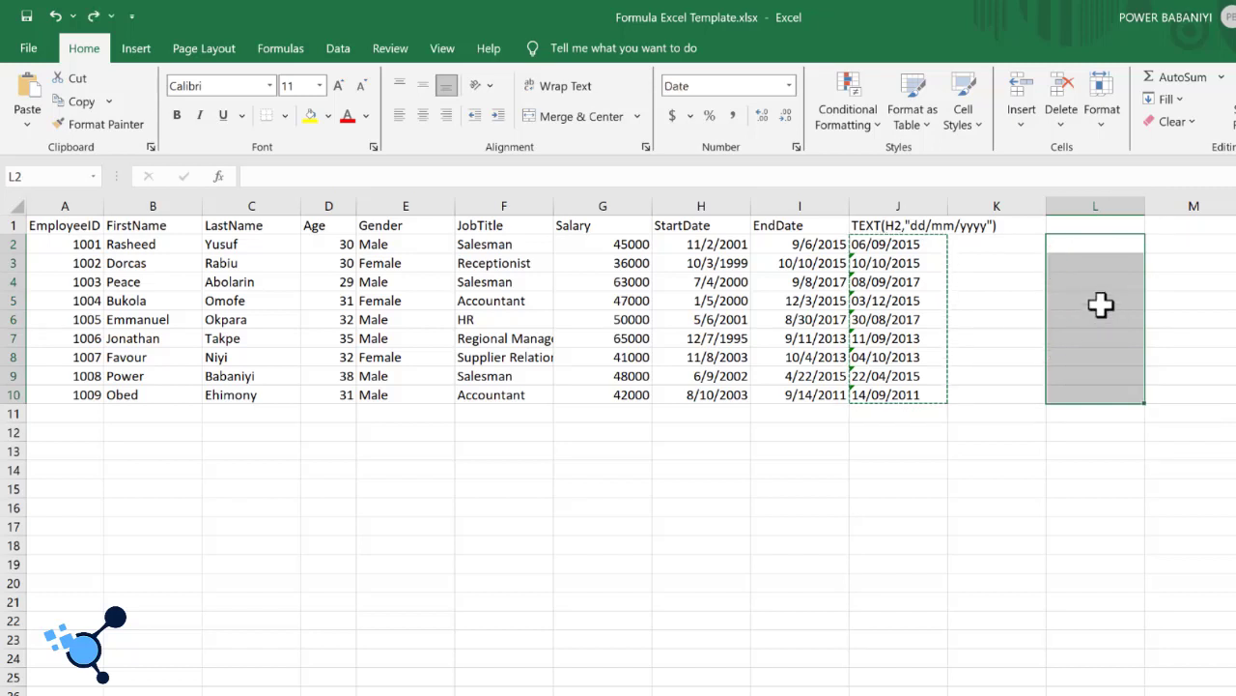
- Paste the copied dates as values only into L2:L10
{"action": "right_click", "coordinate": [1084, 241]}
{"action": "key", "text": "Escape"}
{"action": "left_click", "coordinate": [1084, 241]}
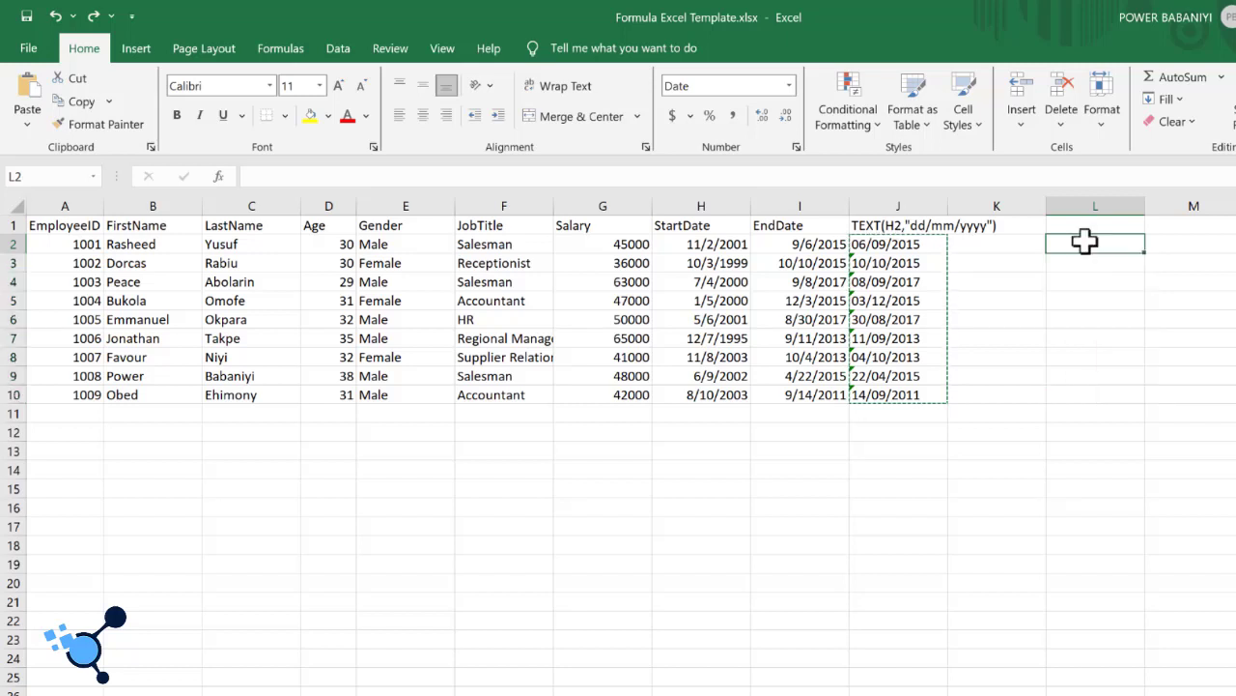
{"action": "right_click", "coordinate": [1084, 240]}
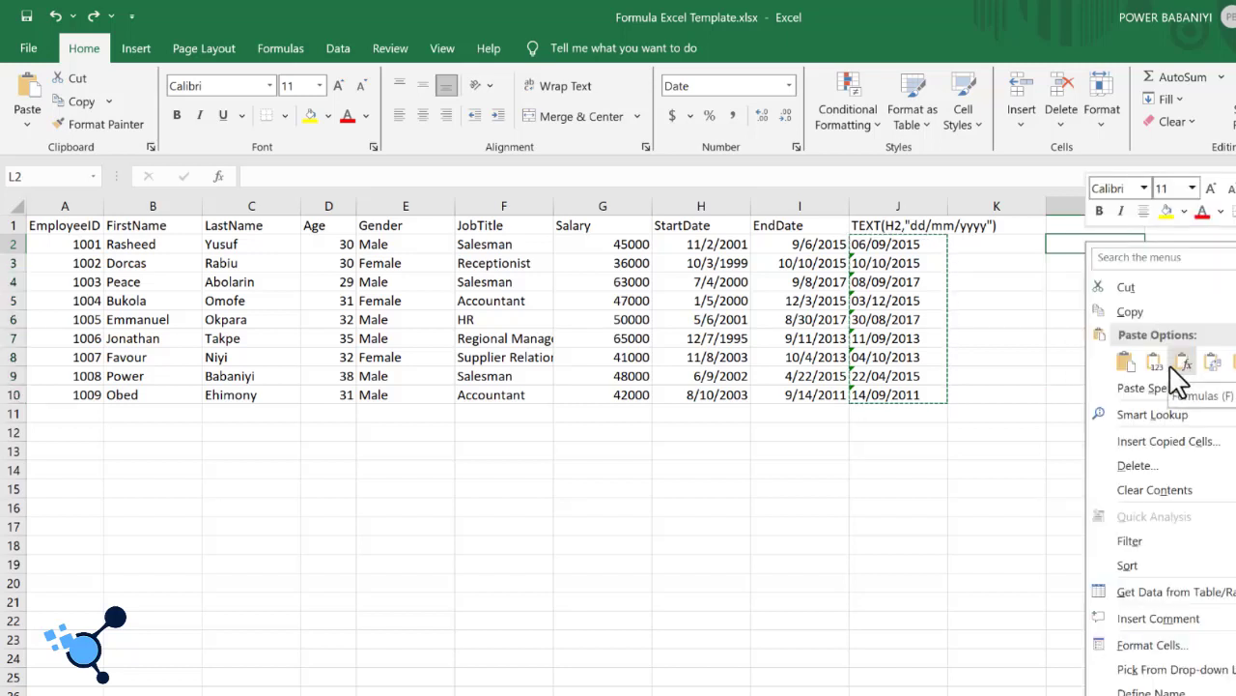
{"action": "left_click", "coordinate": [1128, 375]}
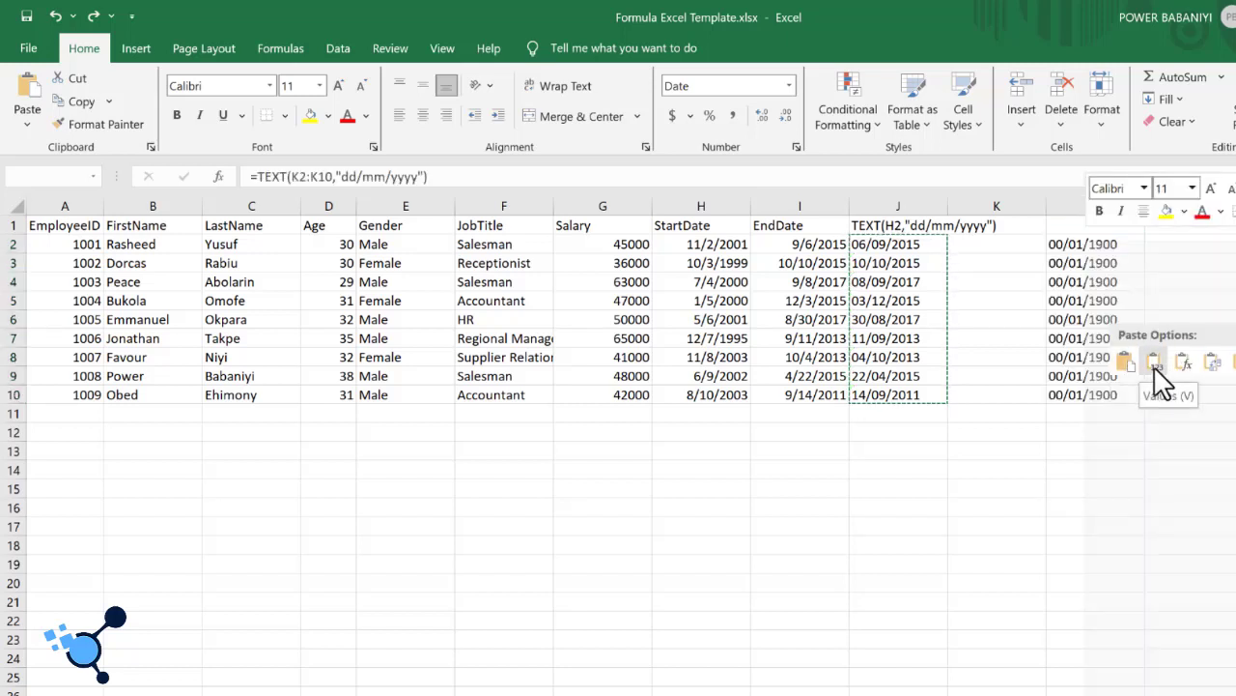
{"action": "left_click", "coordinate": [1154, 364]}
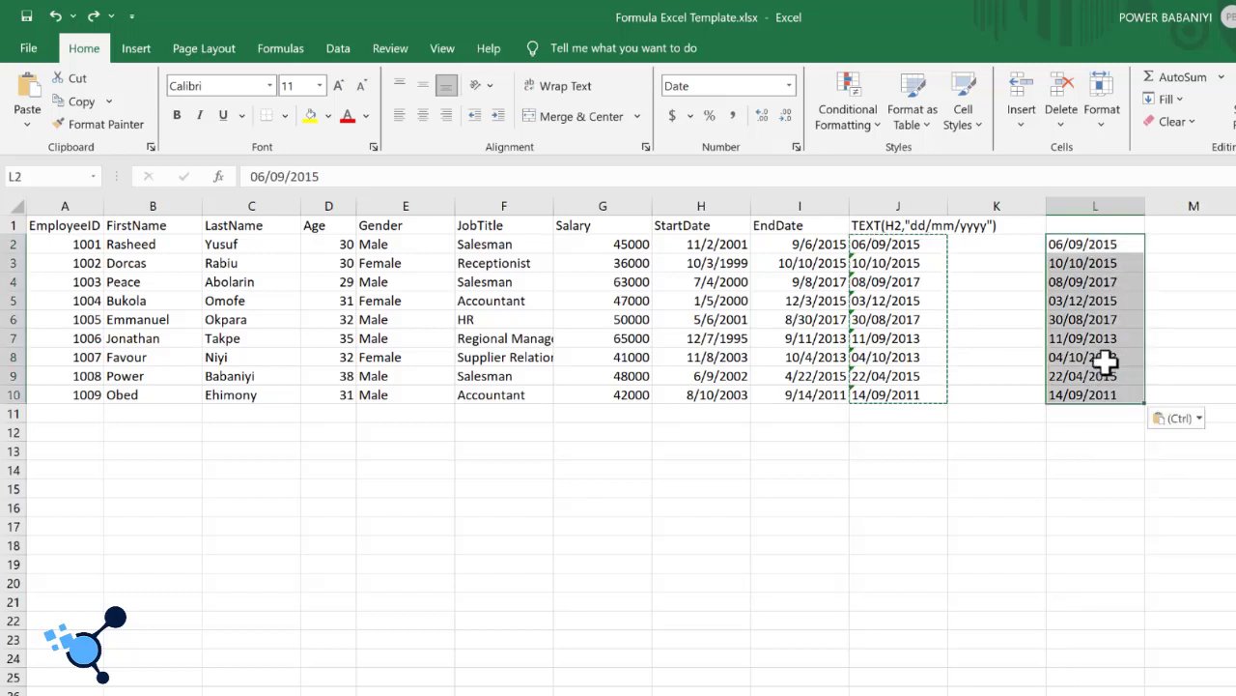
{"action": "left_click", "coordinate": [1031, 430]}
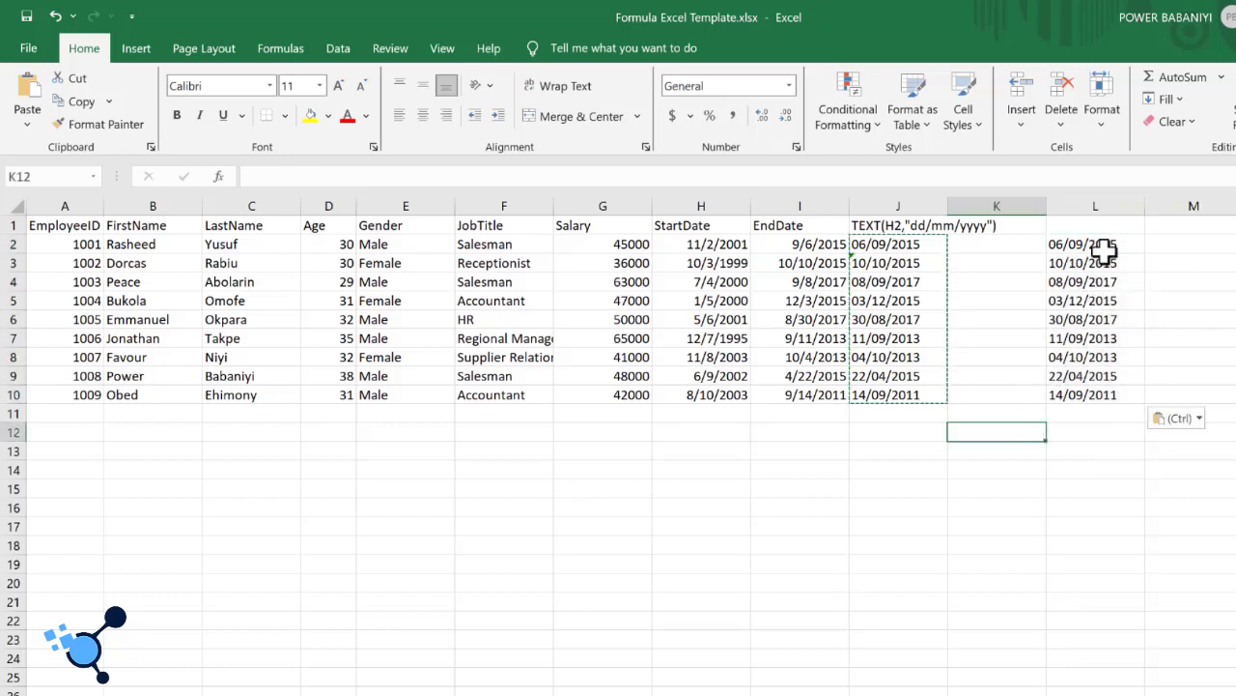
{"action": "left_click", "coordinate": [904, 248]}
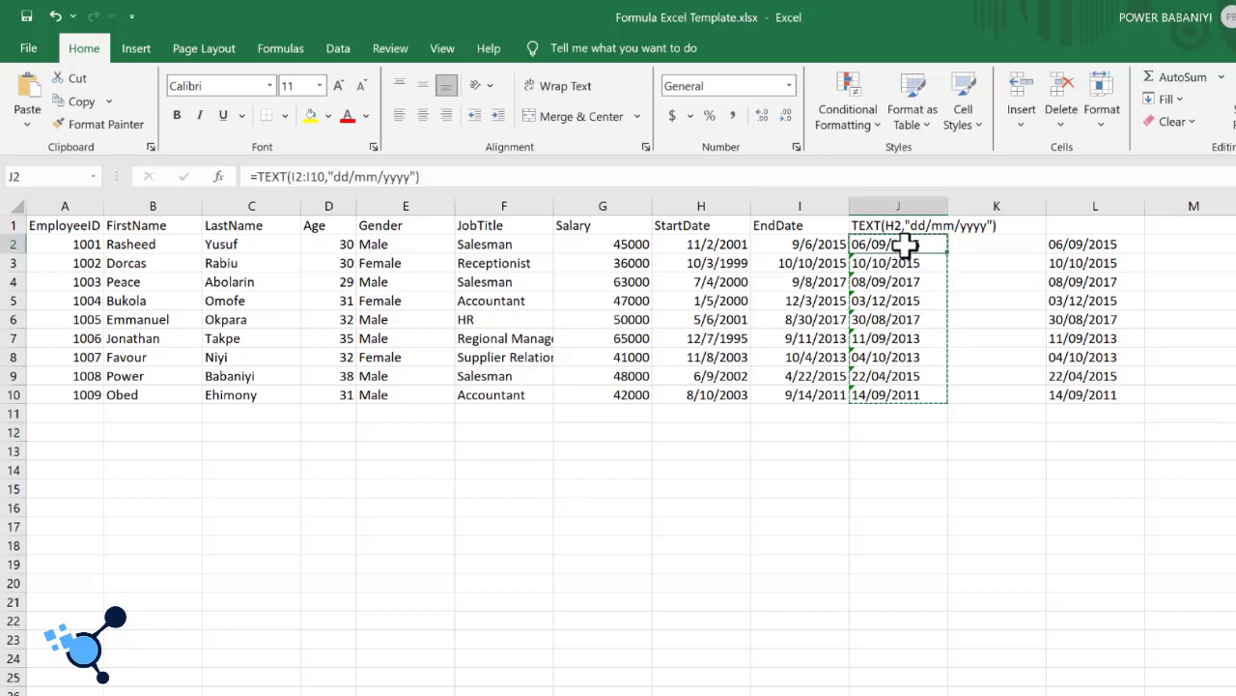
{"action": "right_click", "coordinate": [905, 245]}
{"action": "key", "text": "Escape"}
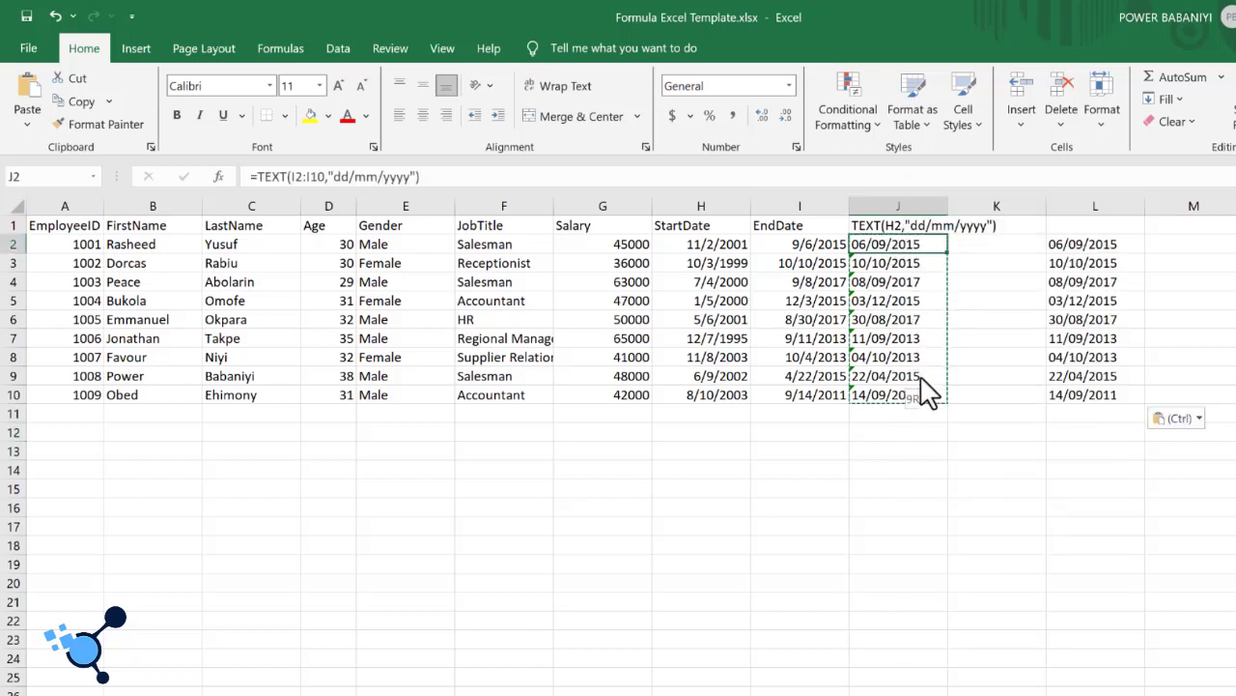
{"action": "left_click_drag", "start_coordinate": [927, 404], "coordinate": [929, 406]}
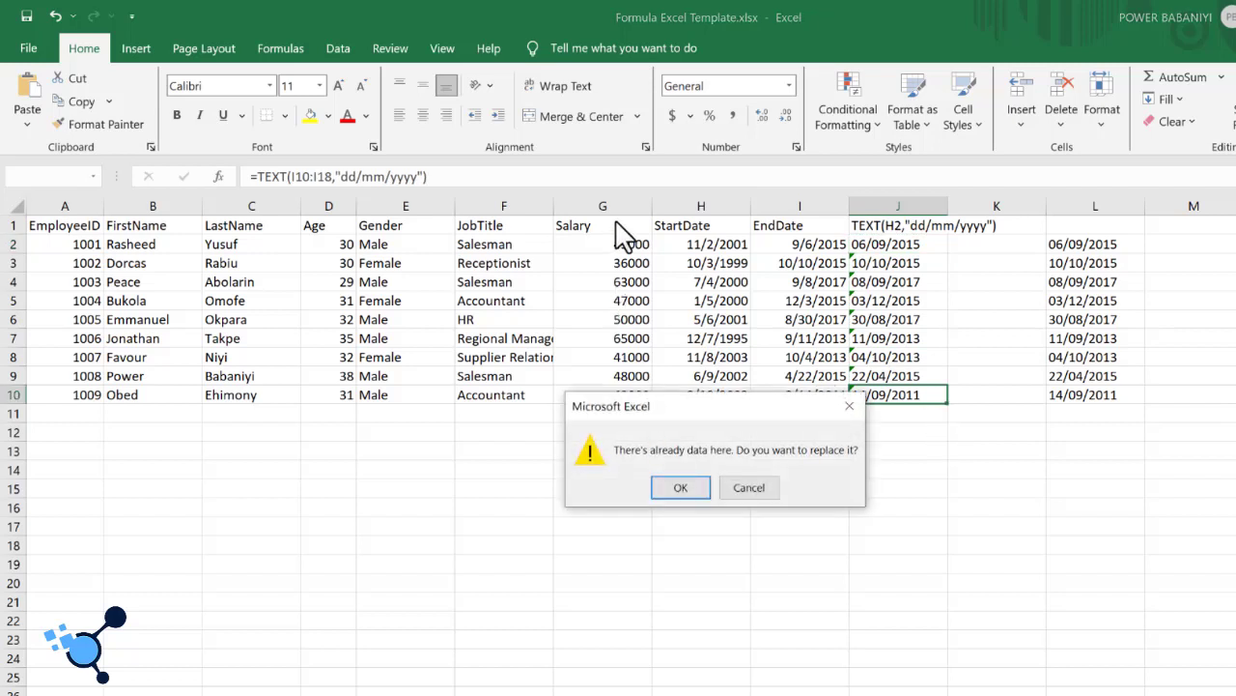
{"action": "left_click", "coordinate": [750, 489]}
- Clear the contents of the TEXT formula cells J2:J10
{"action": "left_click_drag", "start_coordinate": [890, 246], "coordinate": [900, 399]}
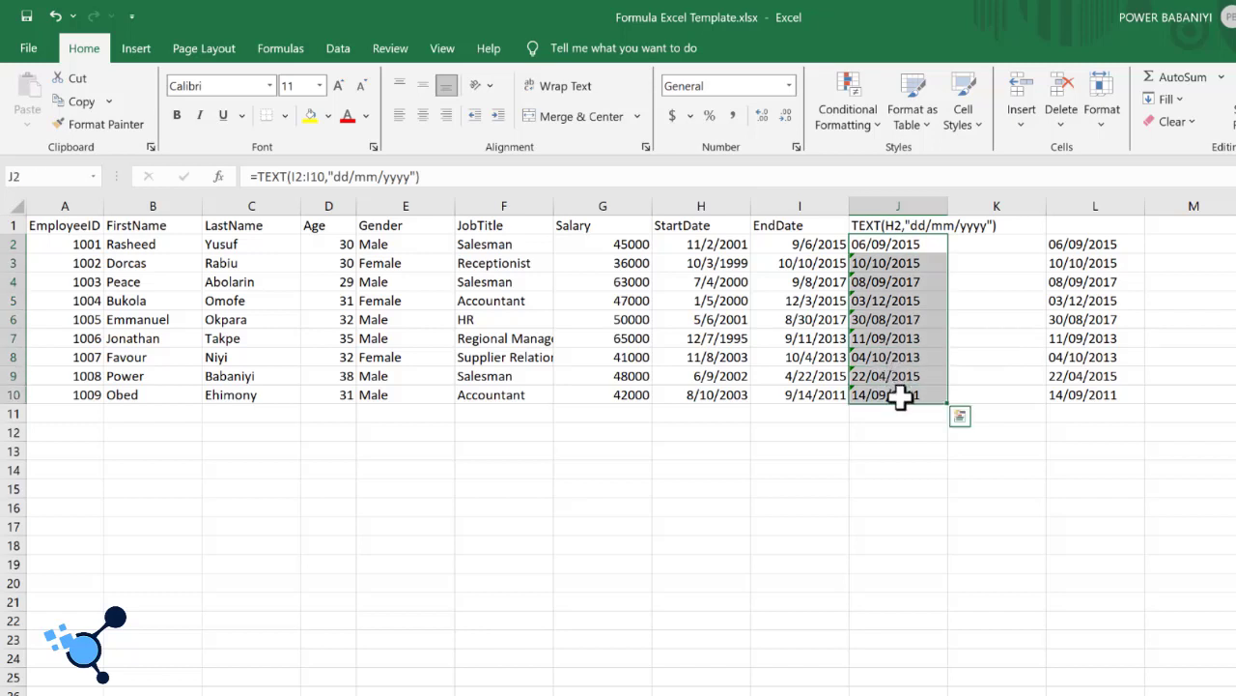
{"action": "right_click", "coordinate": [913, 400]}
{"action": "left_click", "coordinate": [970, 600]}
- Copy the text dates in L2:L10 and paste them into column J starting at J2
{"action": "left_click", "coordinate": [1099, 243]}
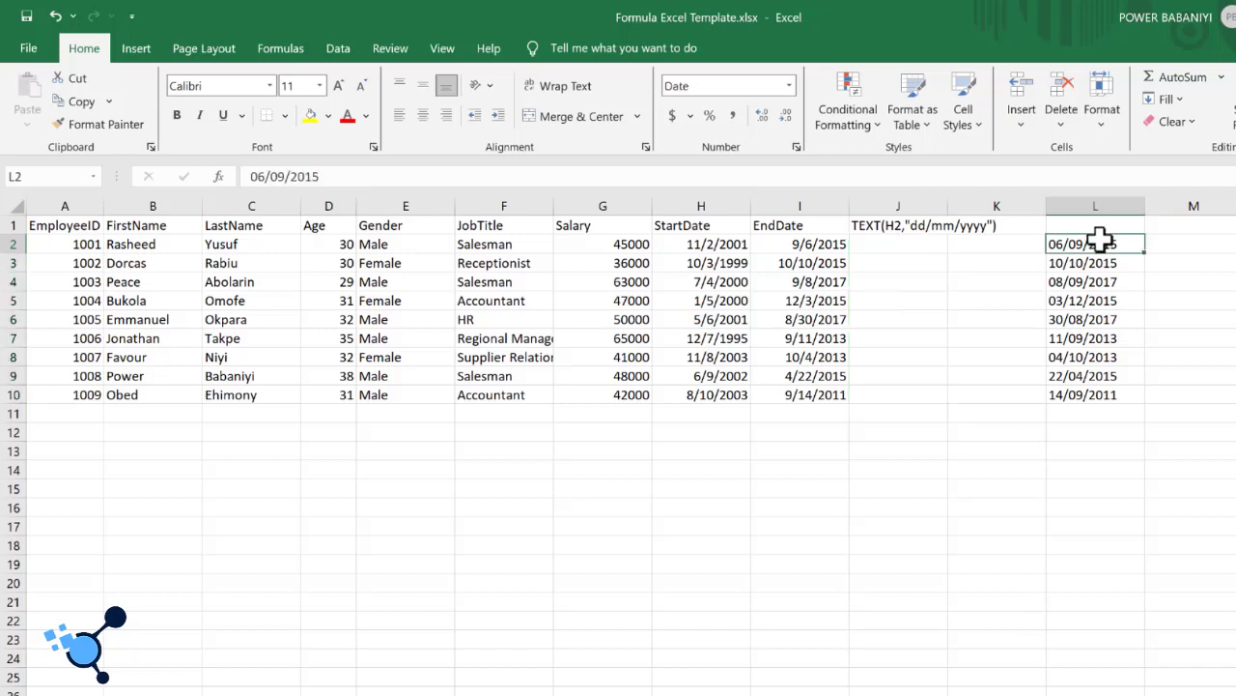
{"action": "left_click_drag", "start_coordinate": [1099, 243], "coordinate": [1103, 391]}
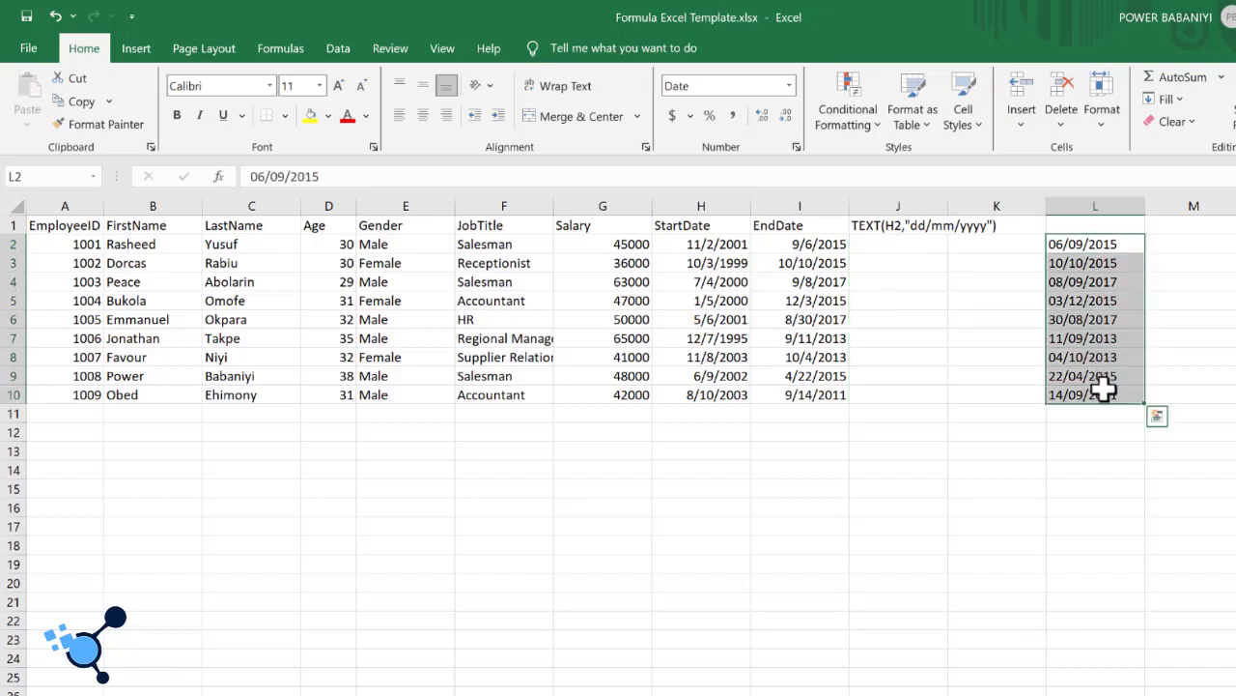
{"action": "key", "text": "ctrl+c"}
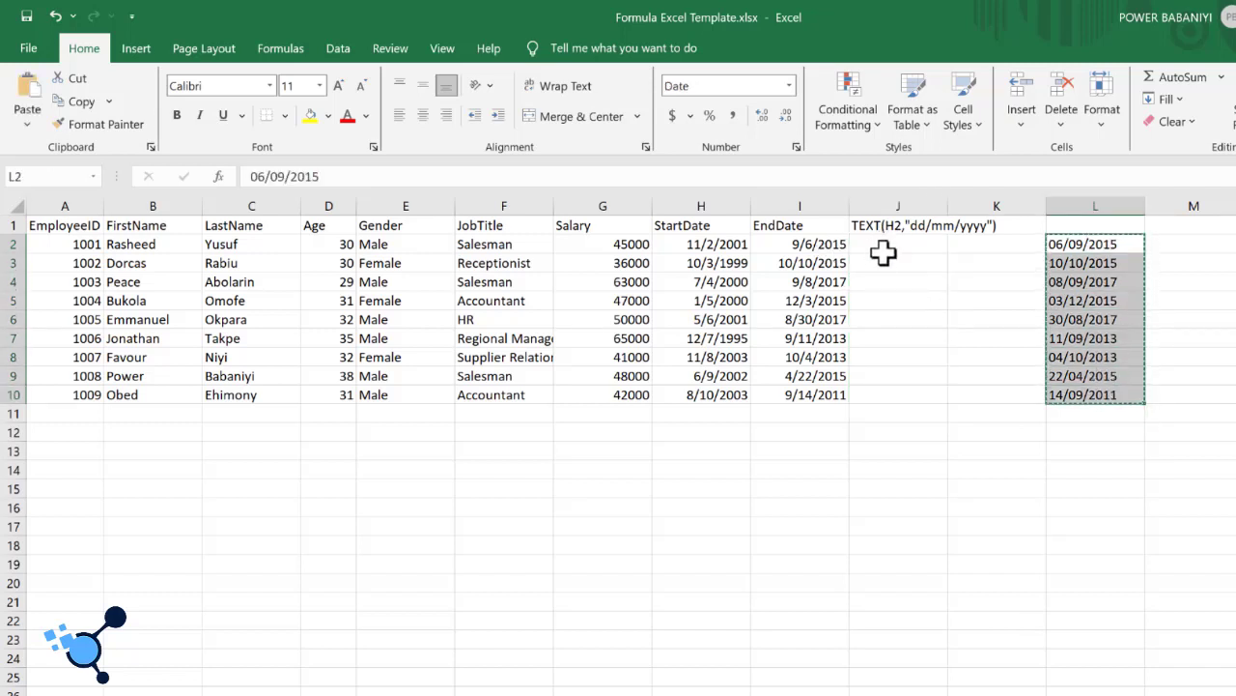
{"action": "left_click", "coordinate": [883, 252]}
{"action": "key", "text": "ctrl+v"}
{"action": "left_click", "coordinate": [1033, 265]}
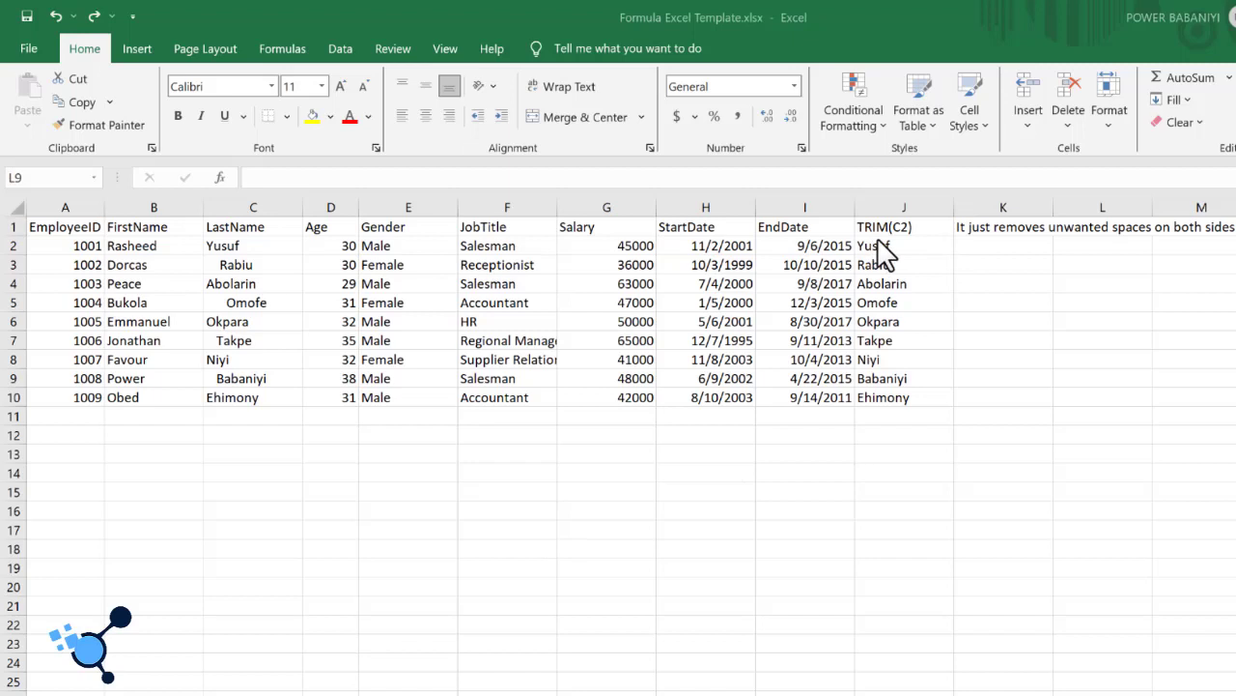
- Enter =TRIM(C2:C10) in K2 to strip the extra spaces from the LastName values
{"action": "left_click", "coordinate": [236, 245]}
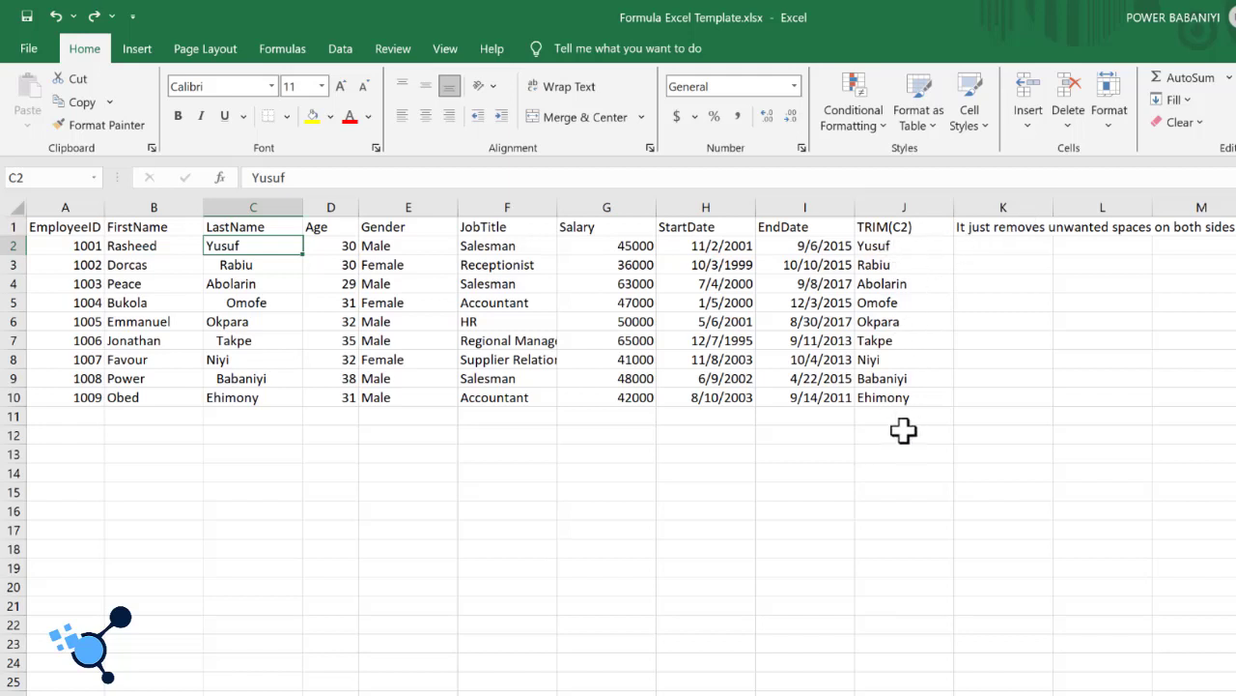
{"action": "left_click", "coordinate": [1015, 252]}
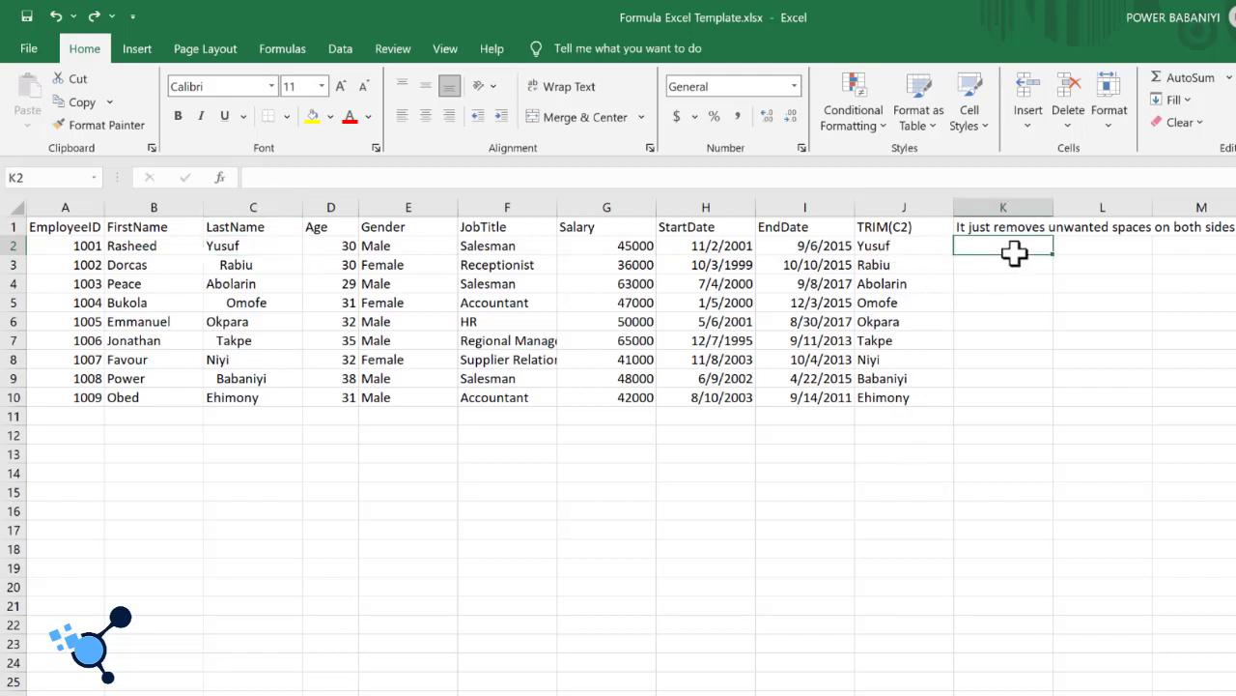
{"action": "type", "text": "="}
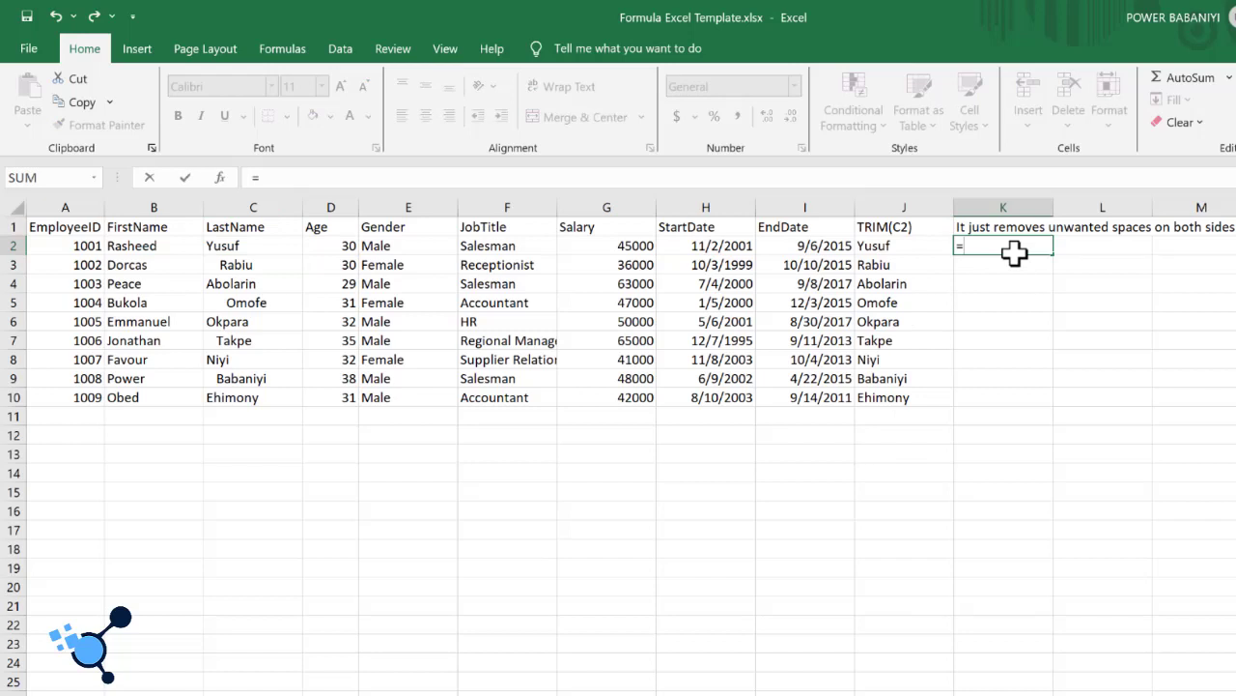
{"action": "type", "text": "TRIM"}
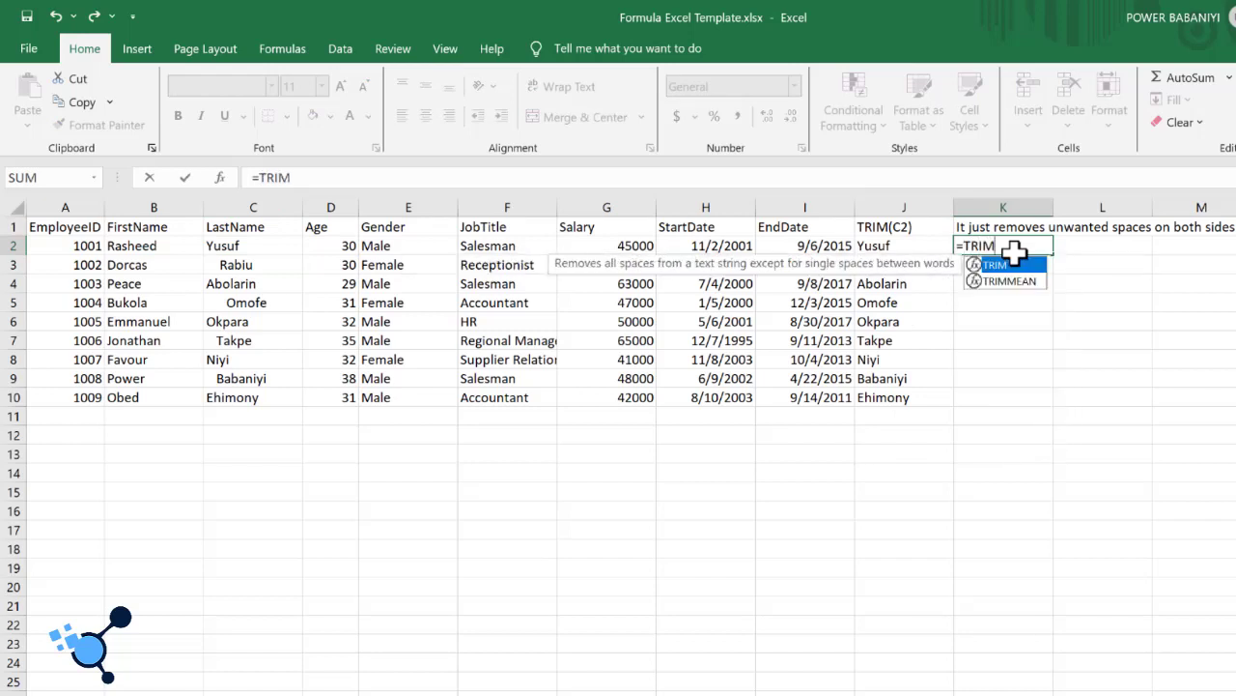
{"action": "type", "text": "("}
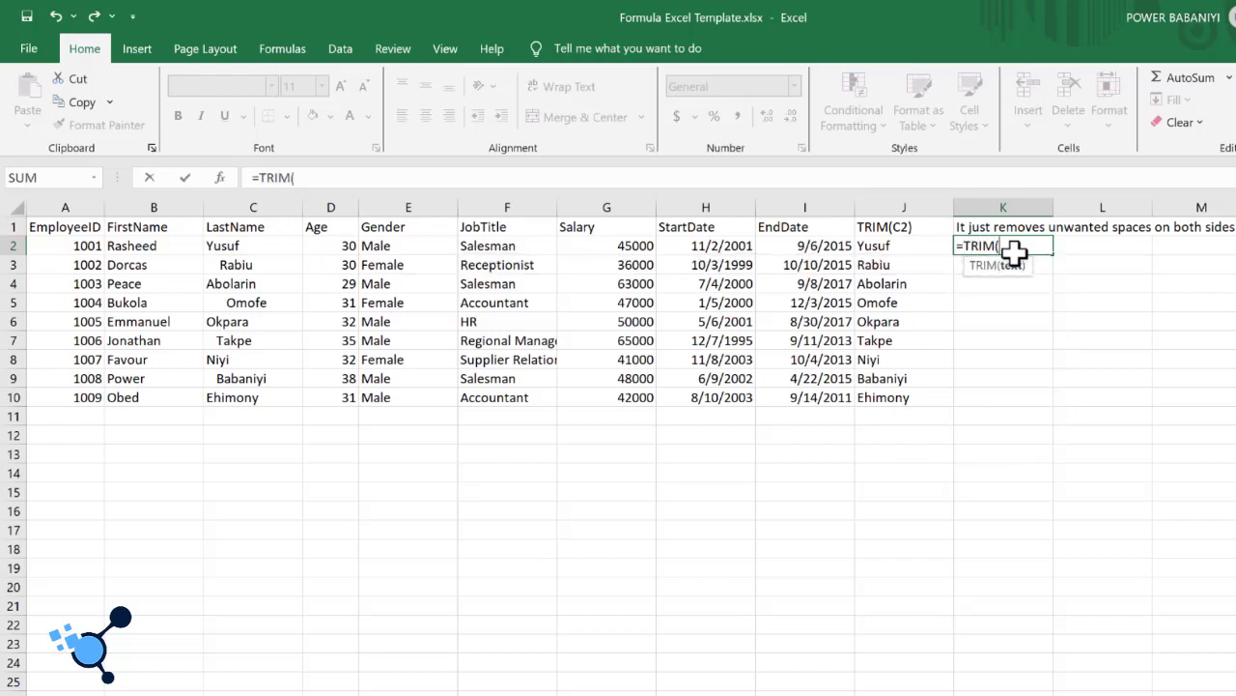
{"action": "left_click", "coordinate": [240, 250]}
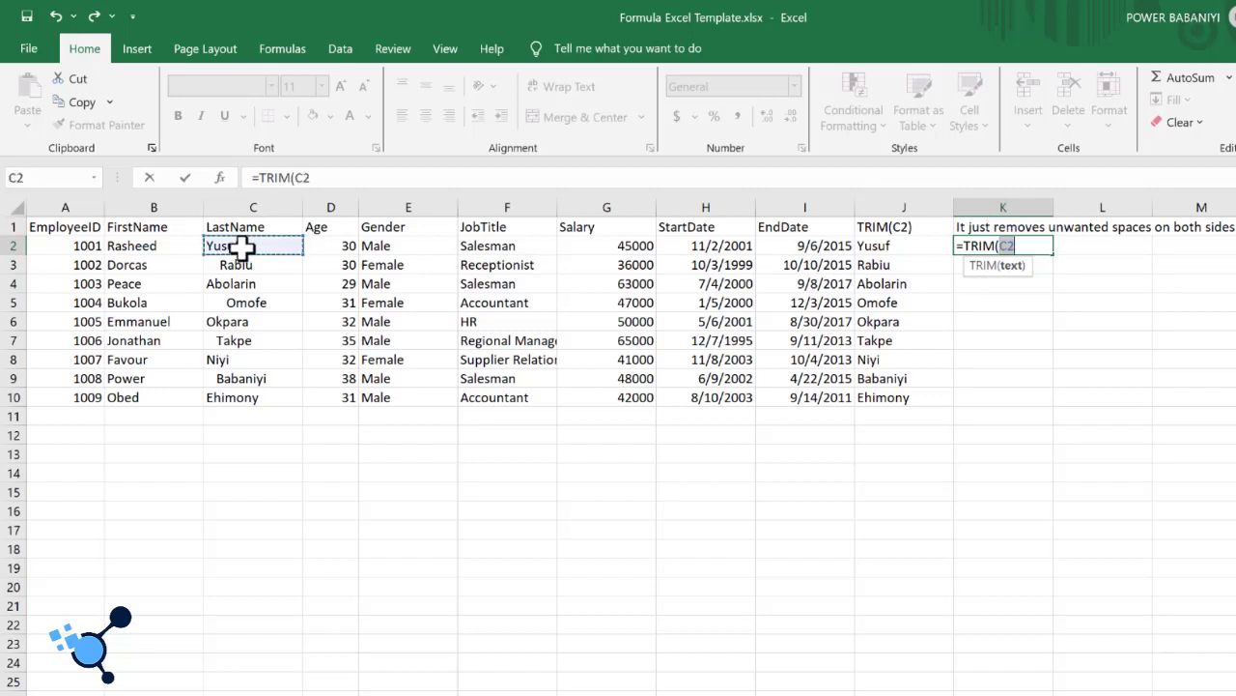
{"action": "key", "text": "ctrl+shift+Down"}
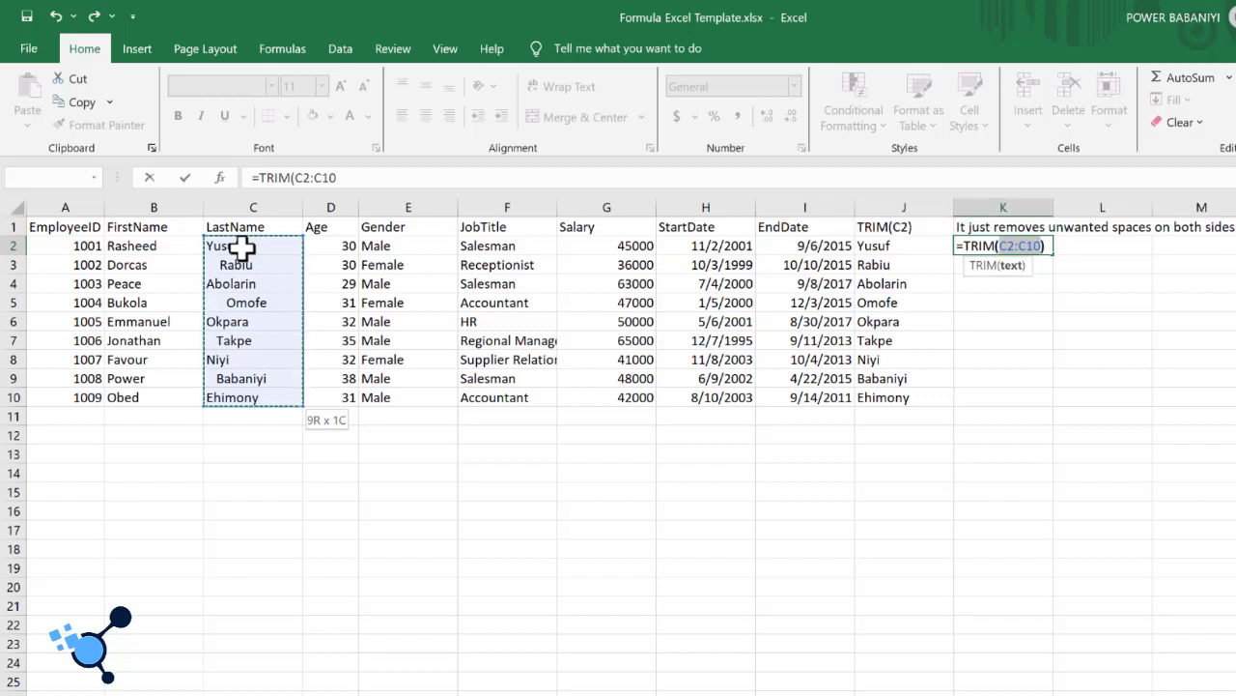
{"action": "type", "text": ")"}
{"action": "key", "text": "Return"}
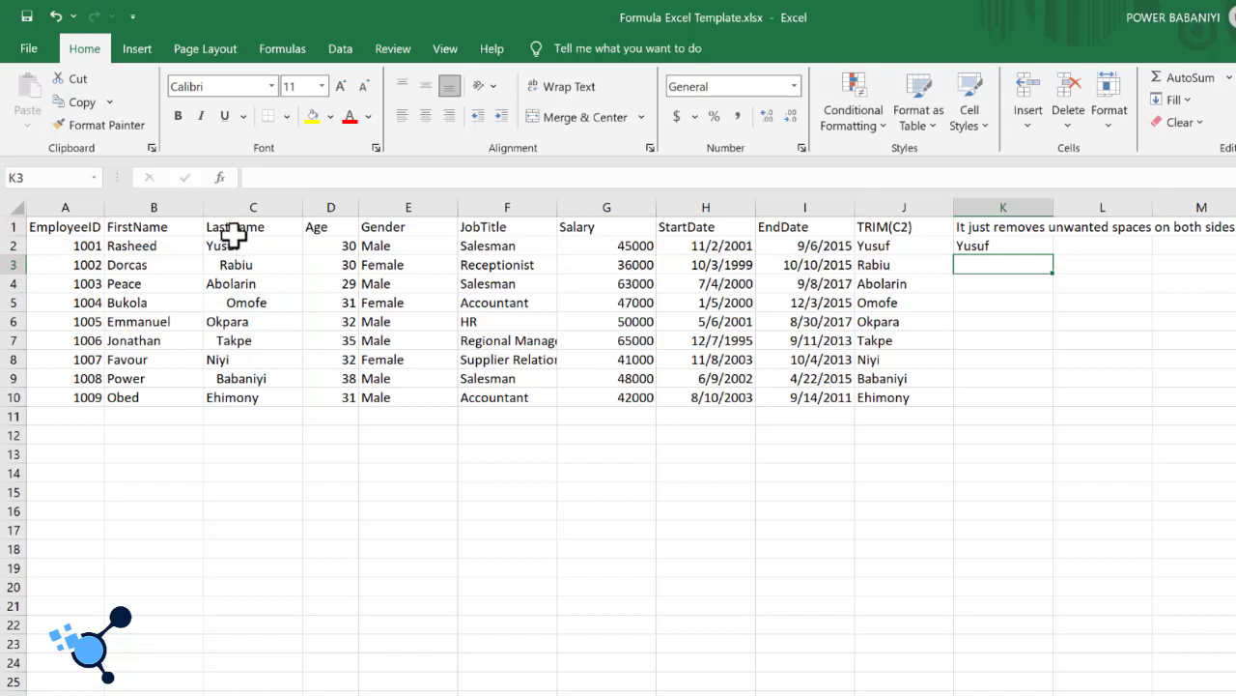
- Fill the TRIM formula from K2 down to K10 and check the formulas in K3 and K2
{"action": "left_click", "coordinate": [1009, 249]}
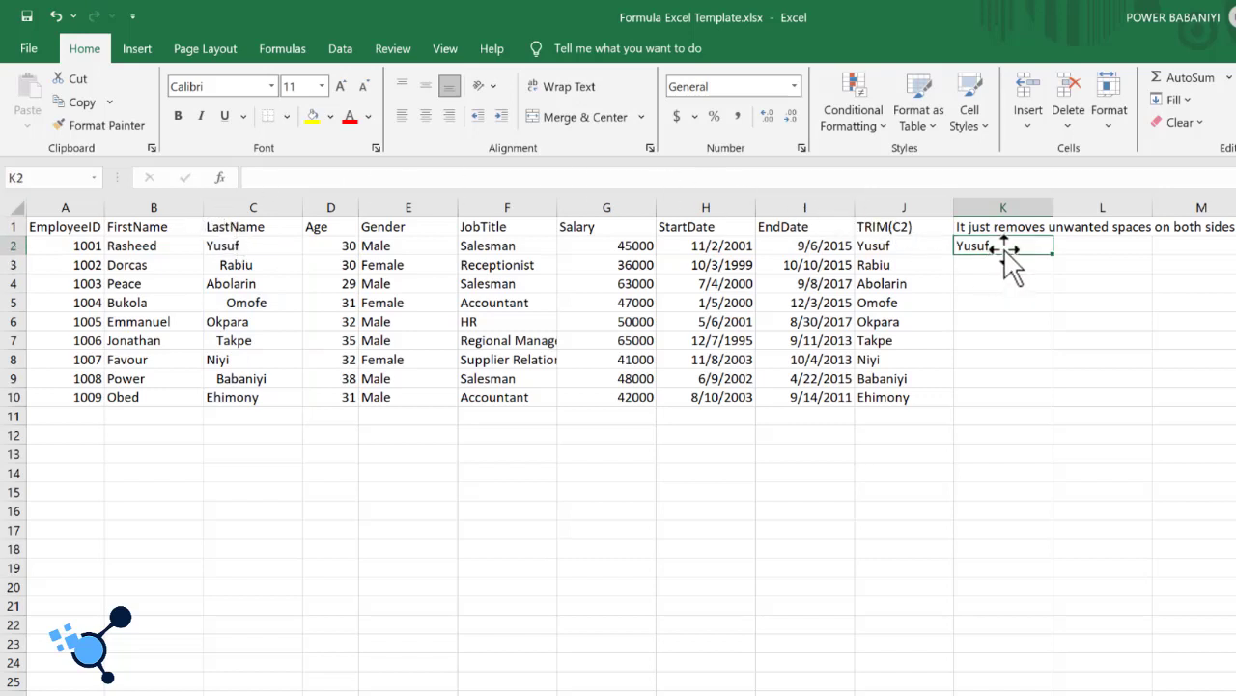
{"action": "double_click", "coordinate": [1051, 257]}
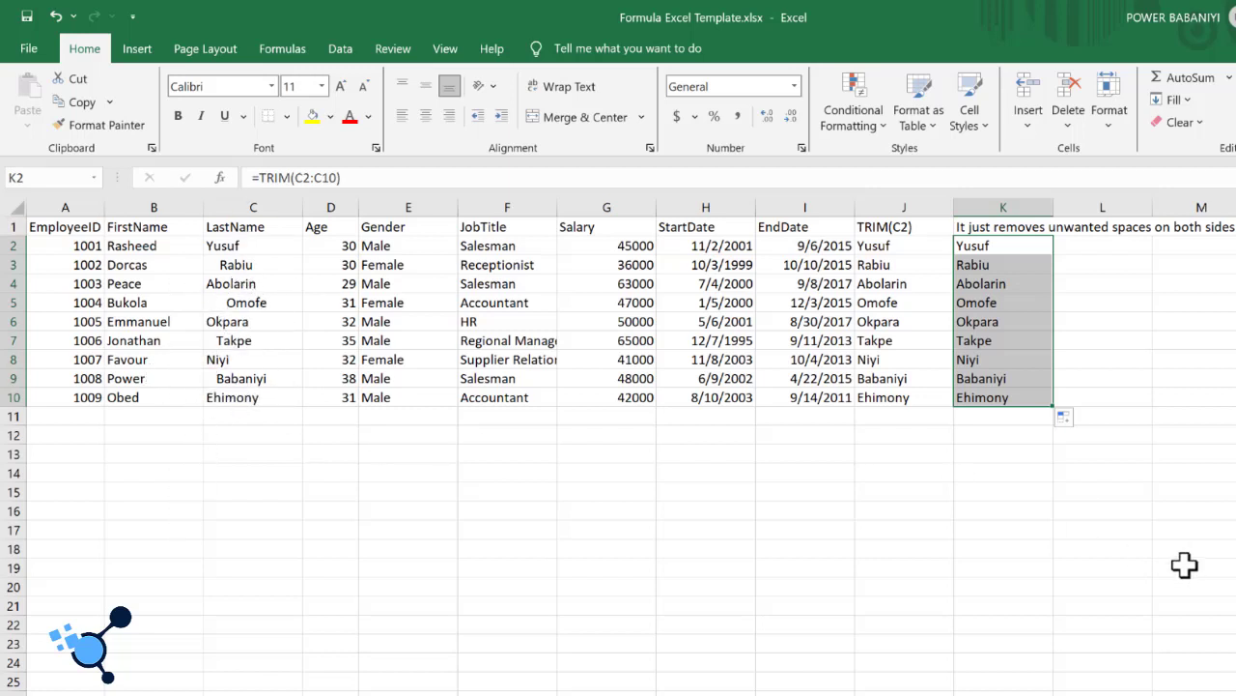
{"action": "left_click", "coordinate": [1093, 512]}
{"action": "left_click", "coordinate": [991, 258]}
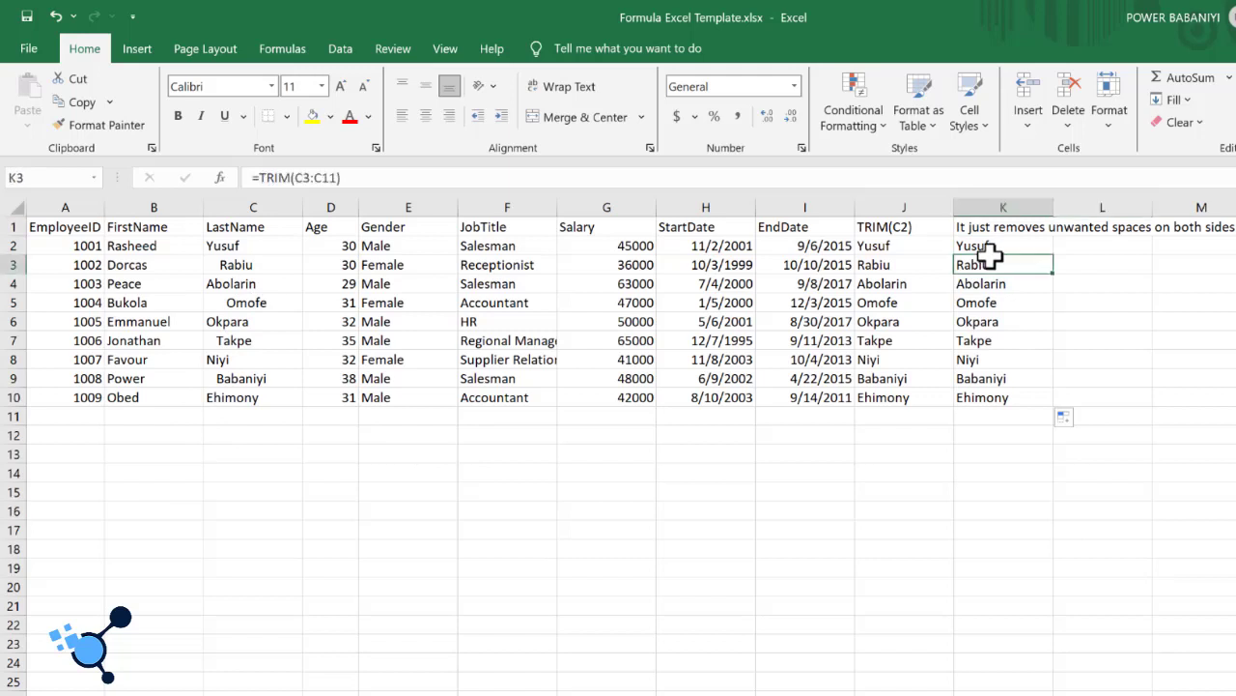
{"action": "left_click", "coordinate": [990, 245]}
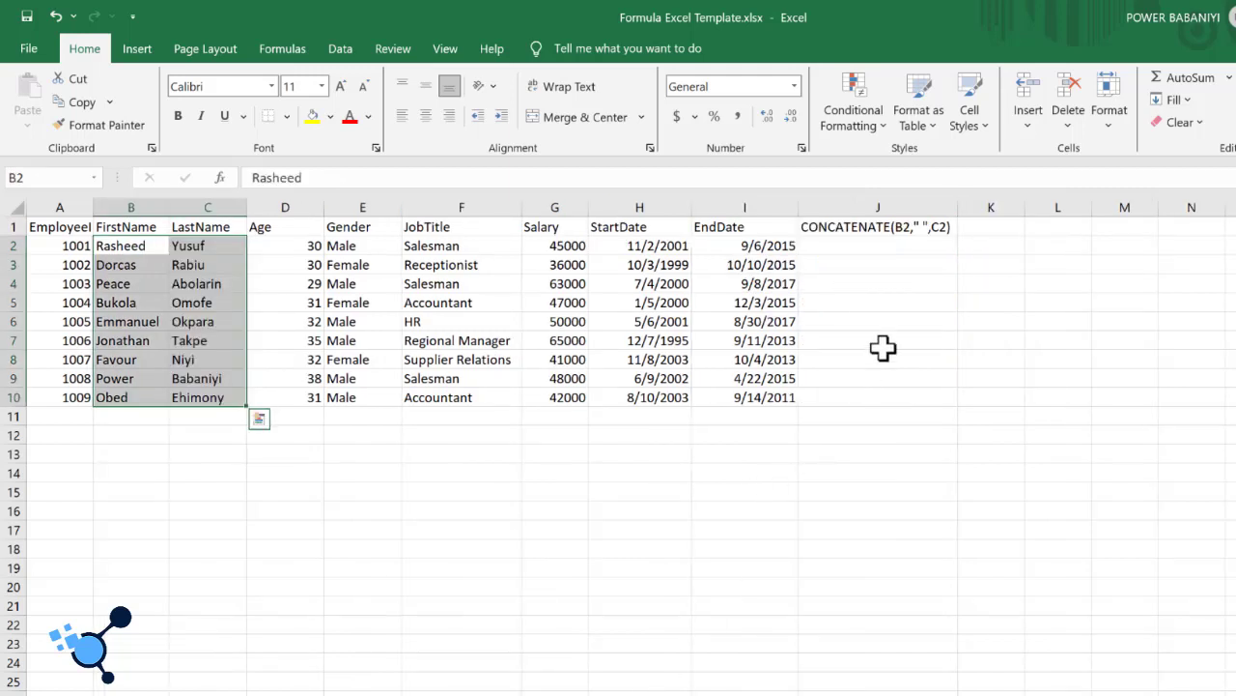
- Enter =CONCAT(B2,C2) in J2 to join the first and last name without a separator
{"action": "left_click", "coordinate": [900, 511]}
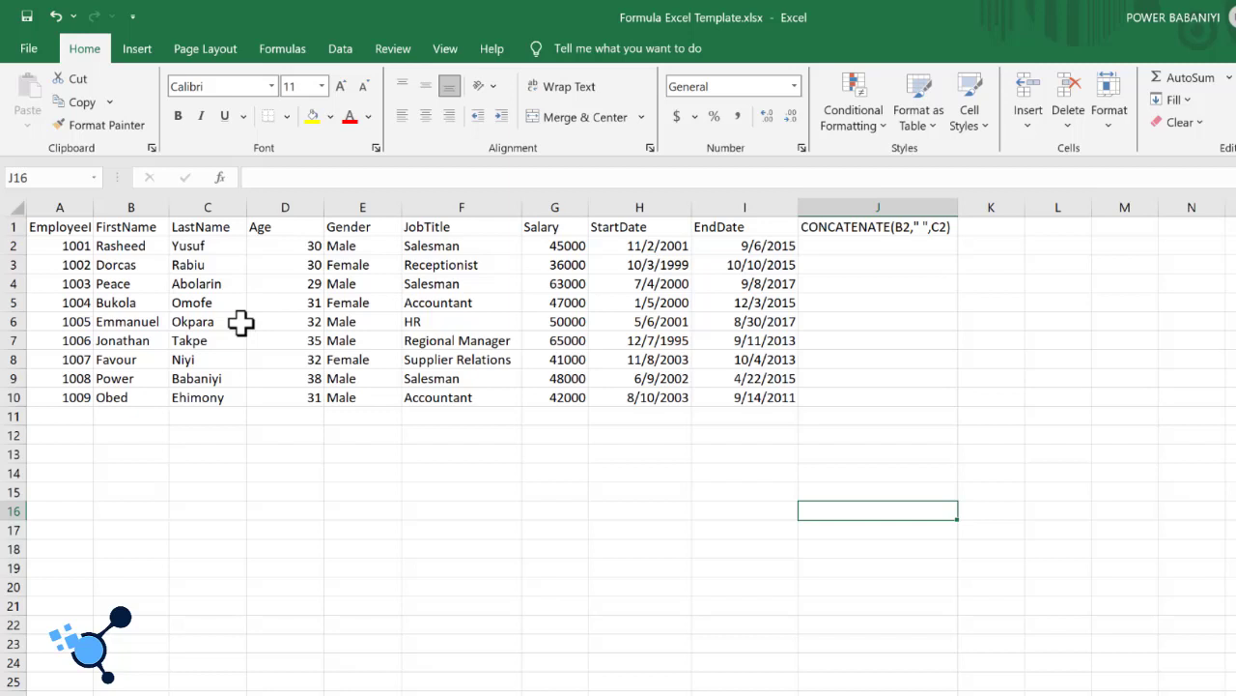
{"action": "left_click", "coordinate": [868, 250]}
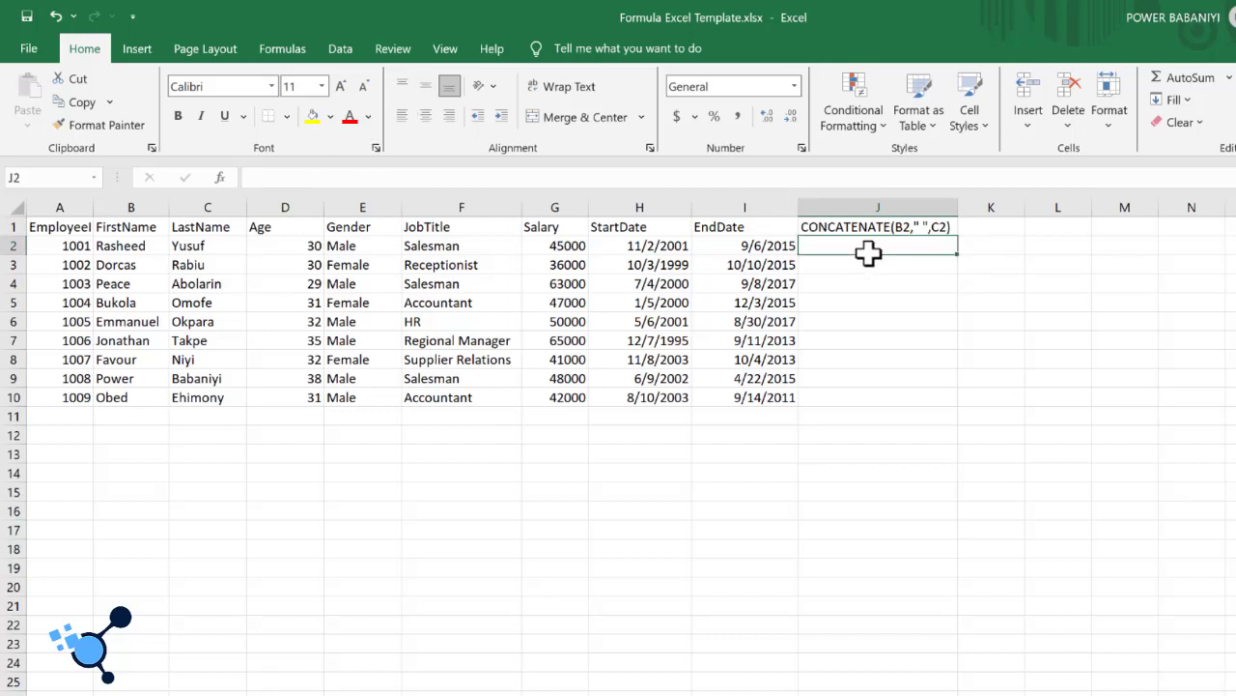
{"action": "type", "text": "=CONCAT"}
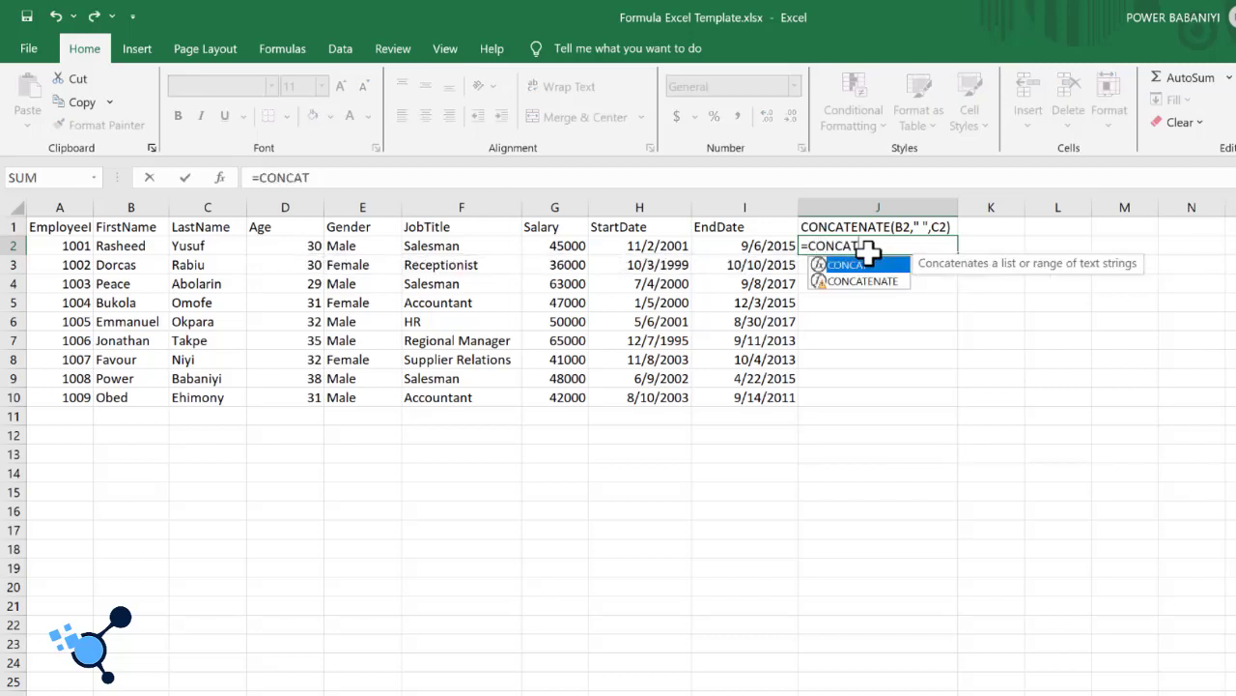
{"action": "type", "text": "("}
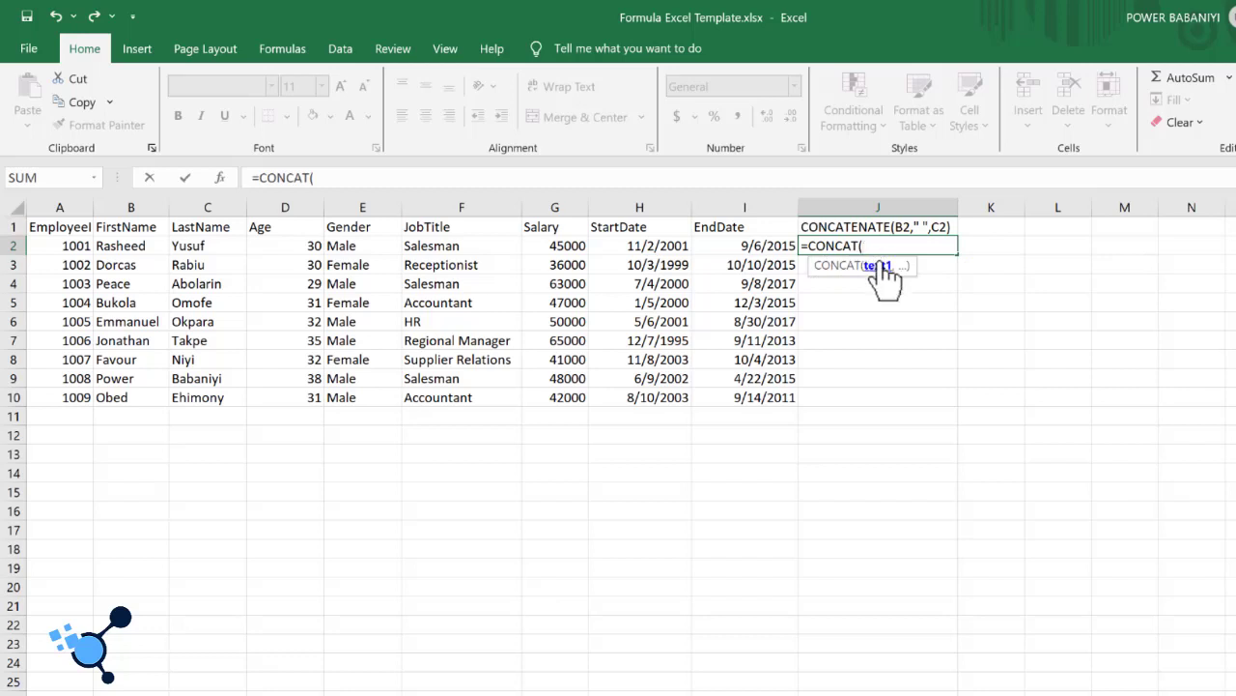
{"action": "left_click", "coordinate": [132, 249]}
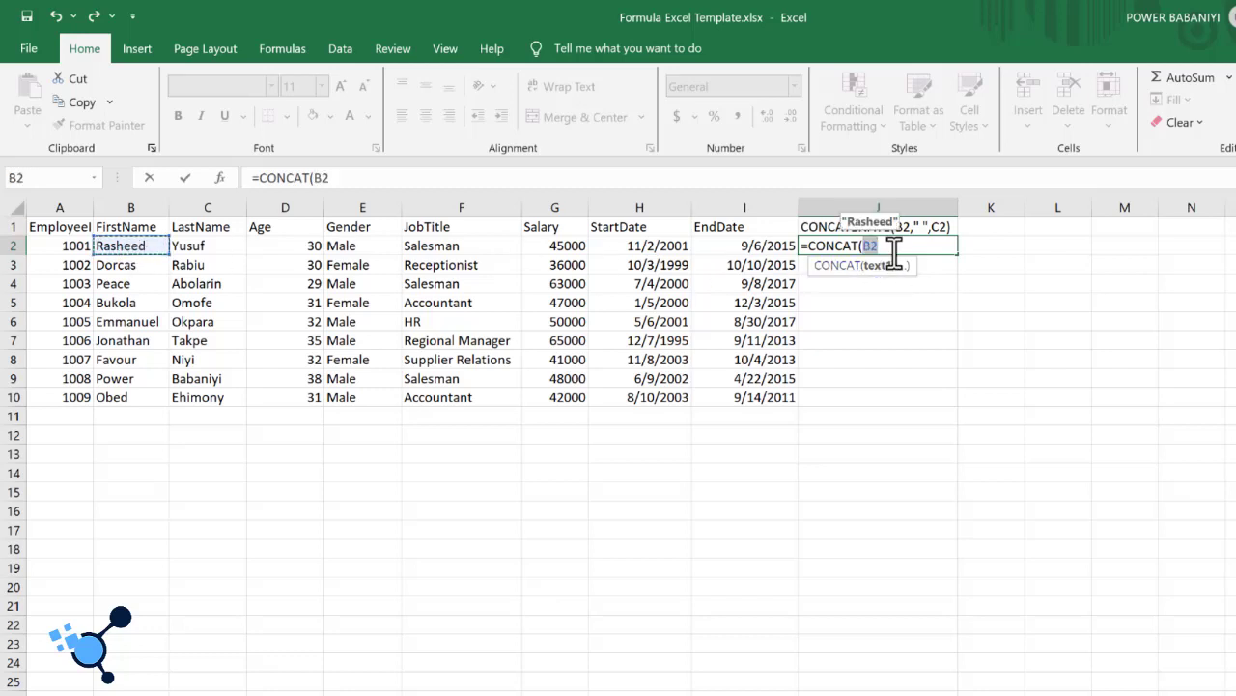
{"action": "type", "text": ","}
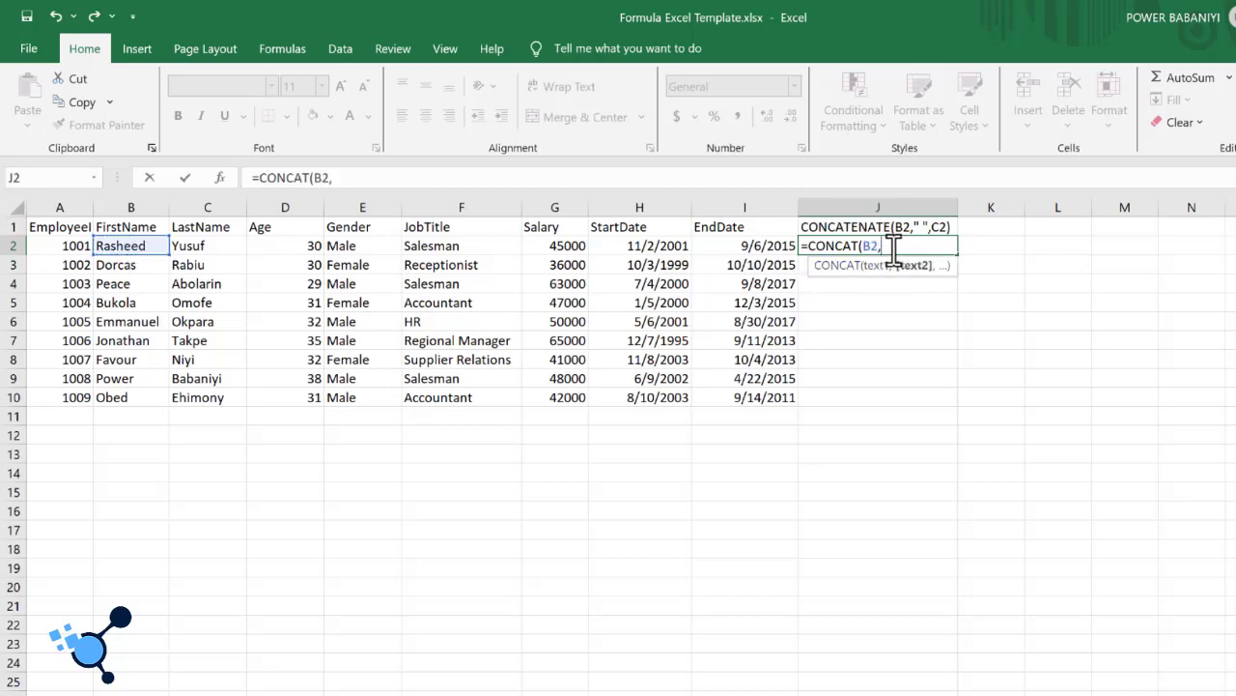
{"action": "left_click", "coordinate": [208, 249]}
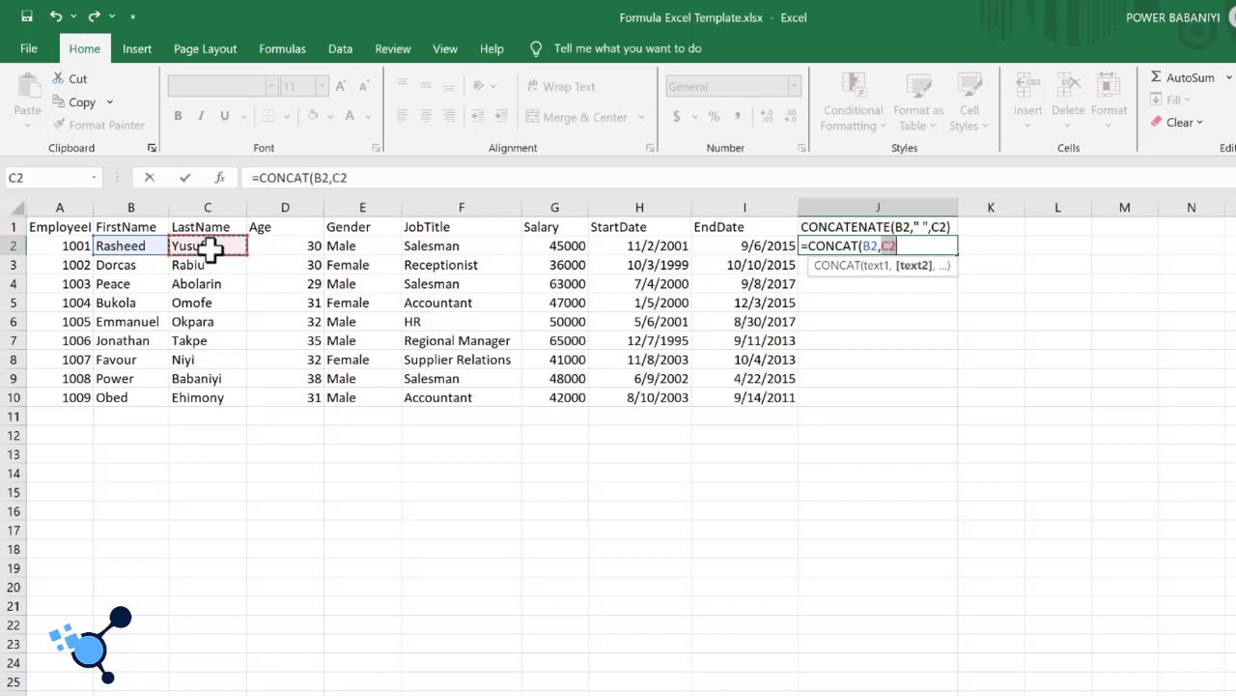
{"action": "type", "text": ")"}
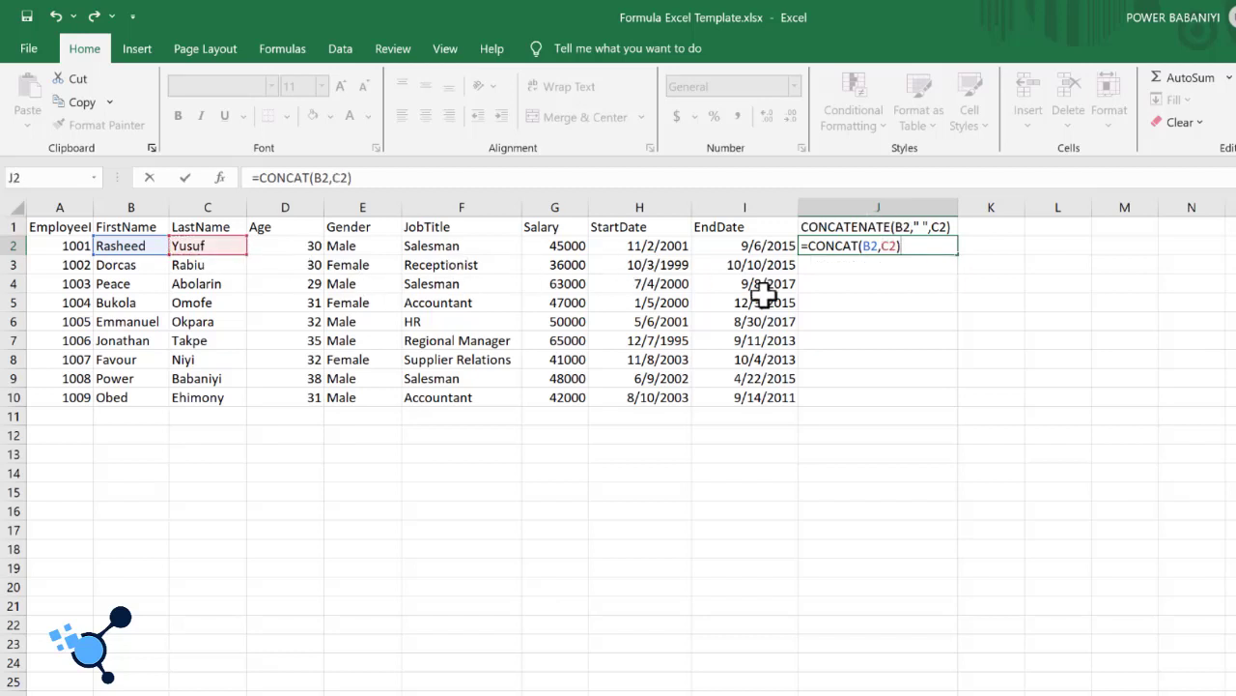
{"action": "key", "text": "ctrl+Return"}
{"action": "key", "text": "Return"}
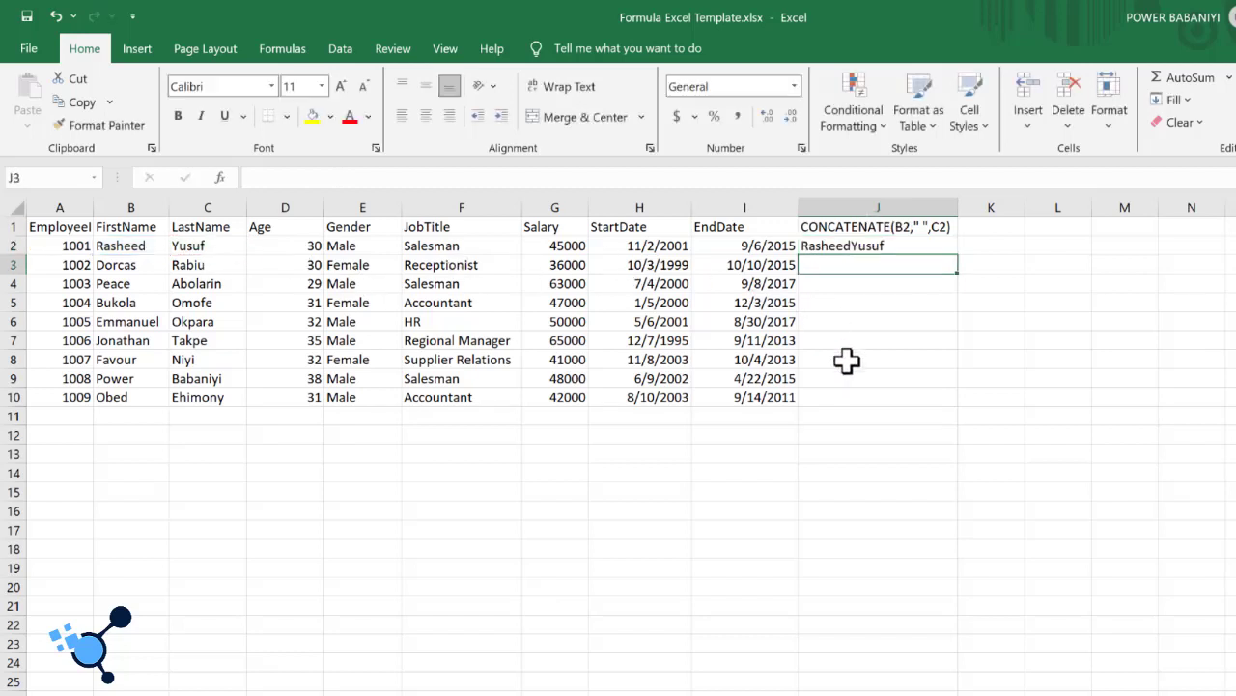
- Replace the J2 formula with =CONCAT(B2,".",C2) to join the first and last name with a period
{"action": "left_click", "coordinate": [887, 245]}
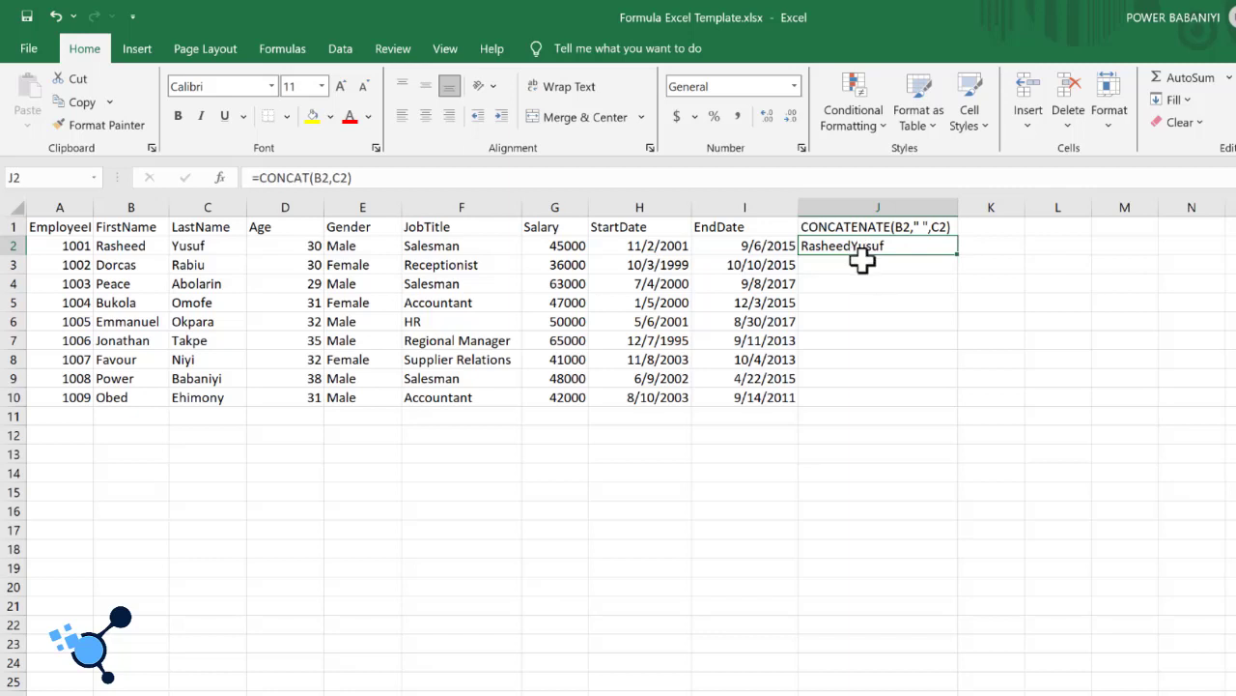
{"action": "type", "text": "="}
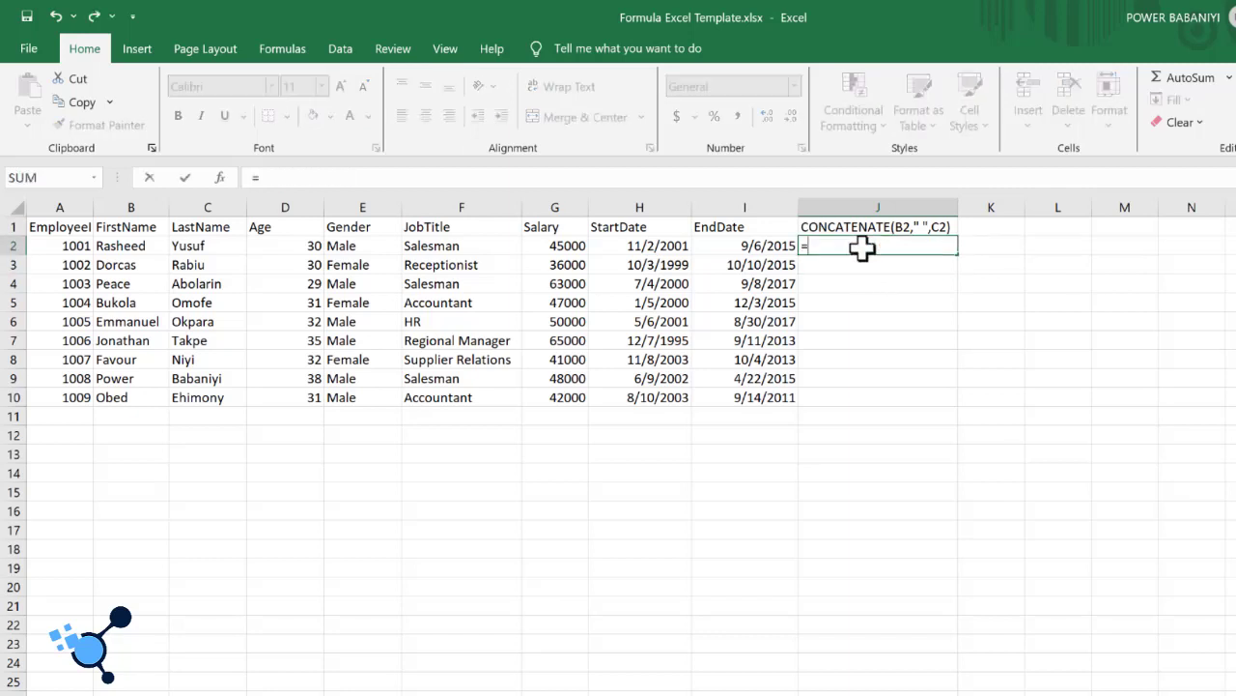
{"action": "type", "text": "CONCAT"}
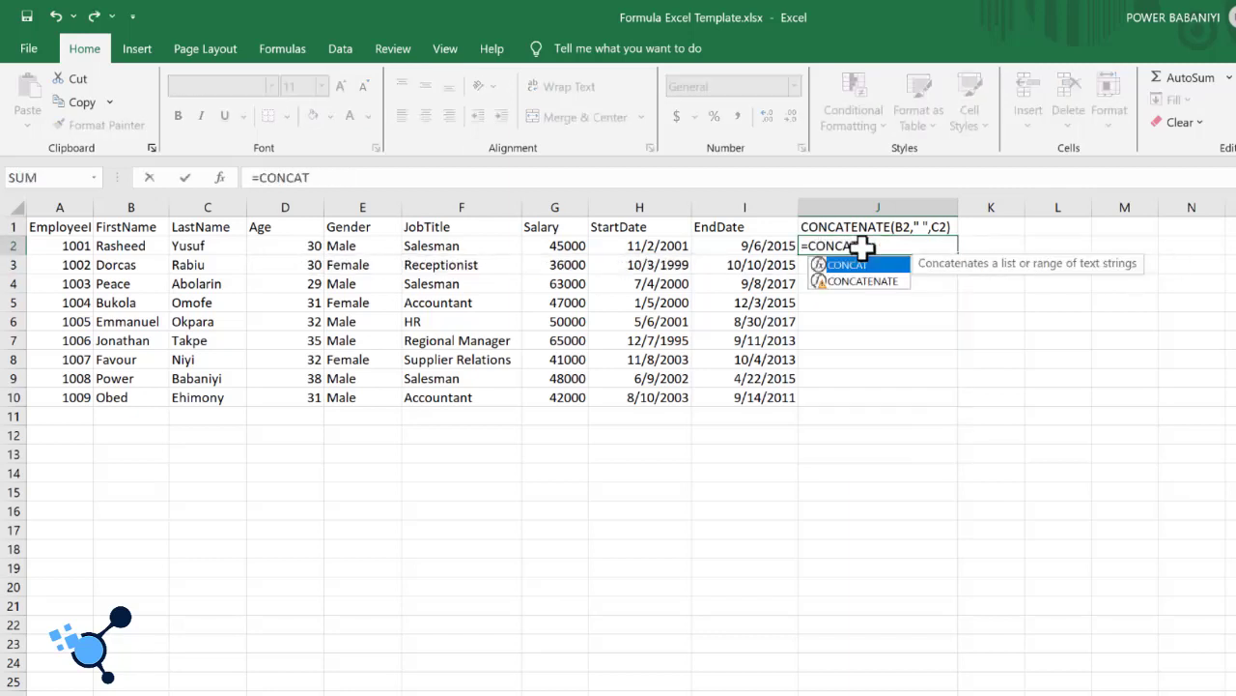
{"action": "type", "text": "("}
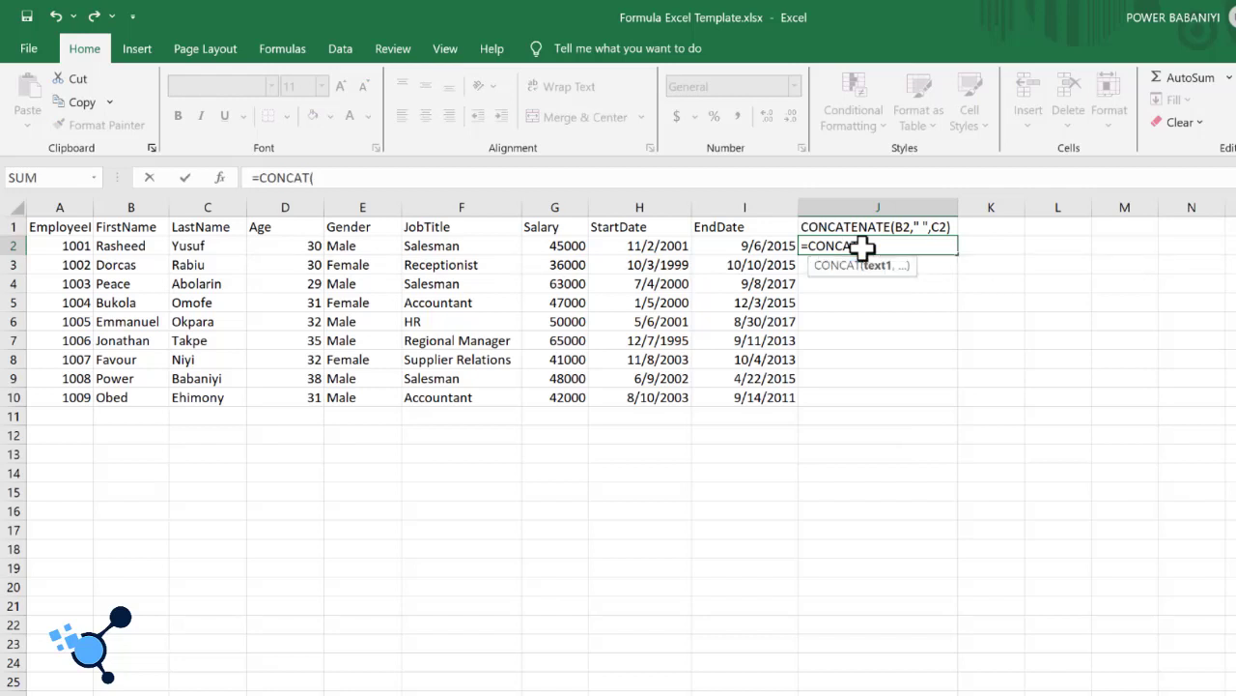
{"action": "left_click", "coordinate": [130, 245]}
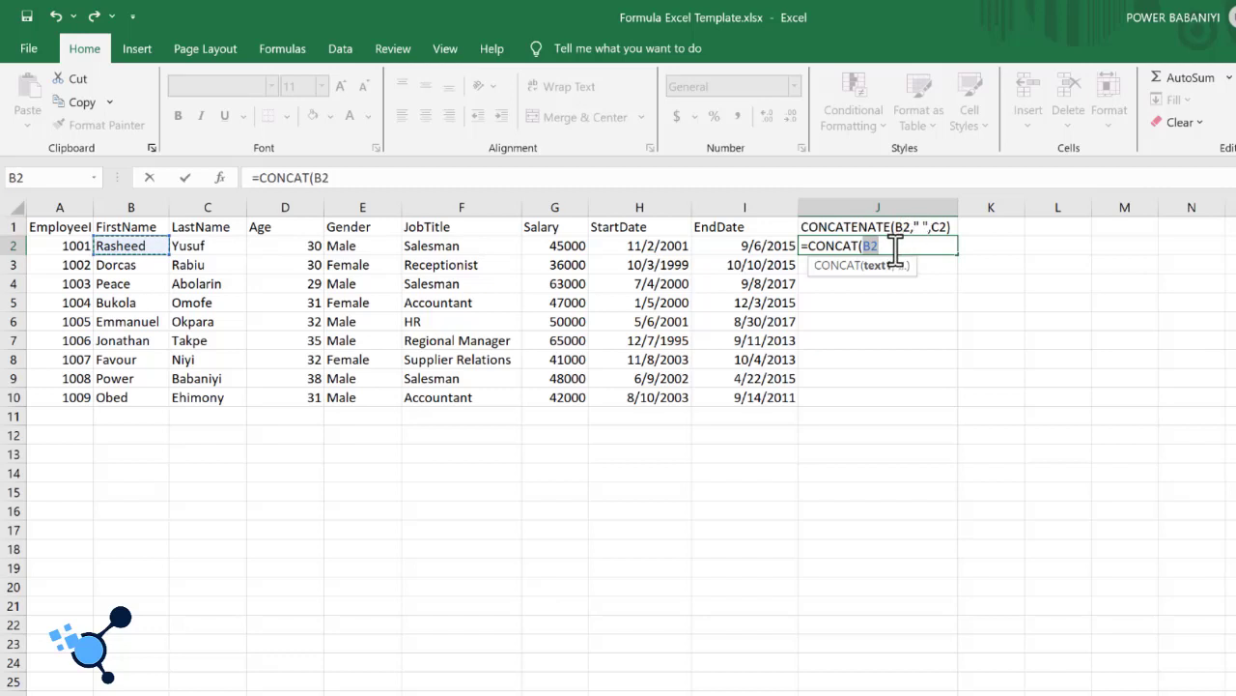
{"action": "type", "text": ",\""}
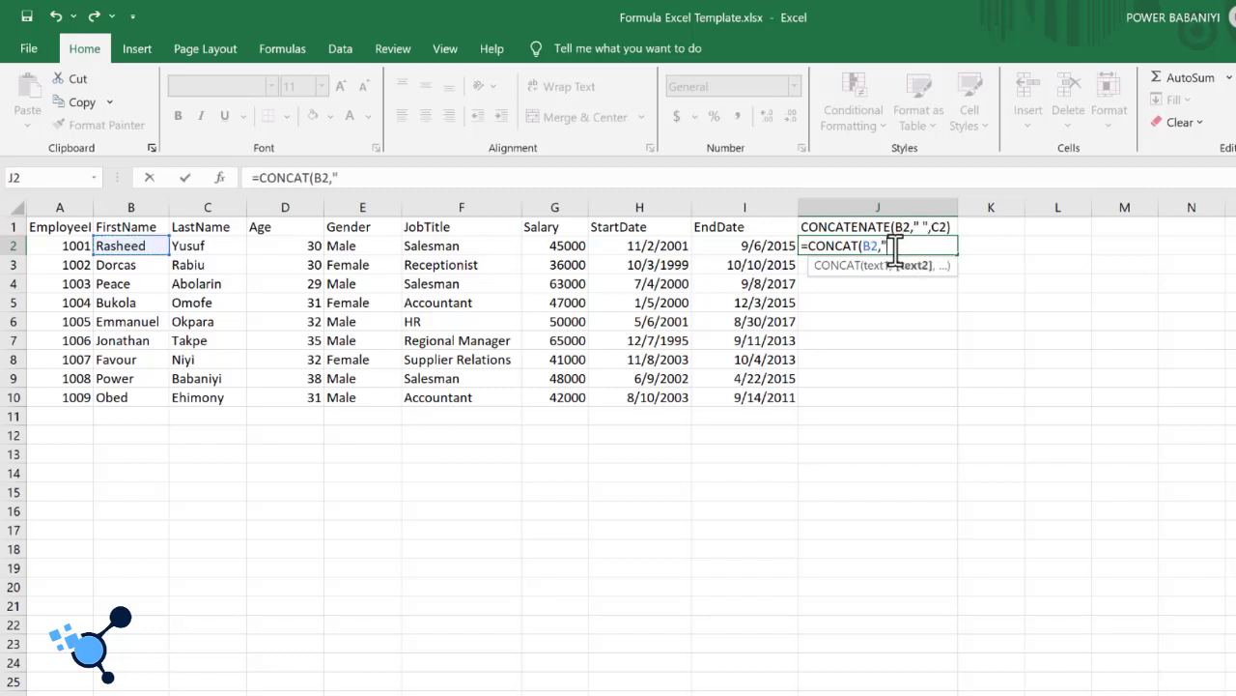
{"action": "type", "text": " \""}
{"action": "type", "text": ","}
{"action": "type", "text": ","}
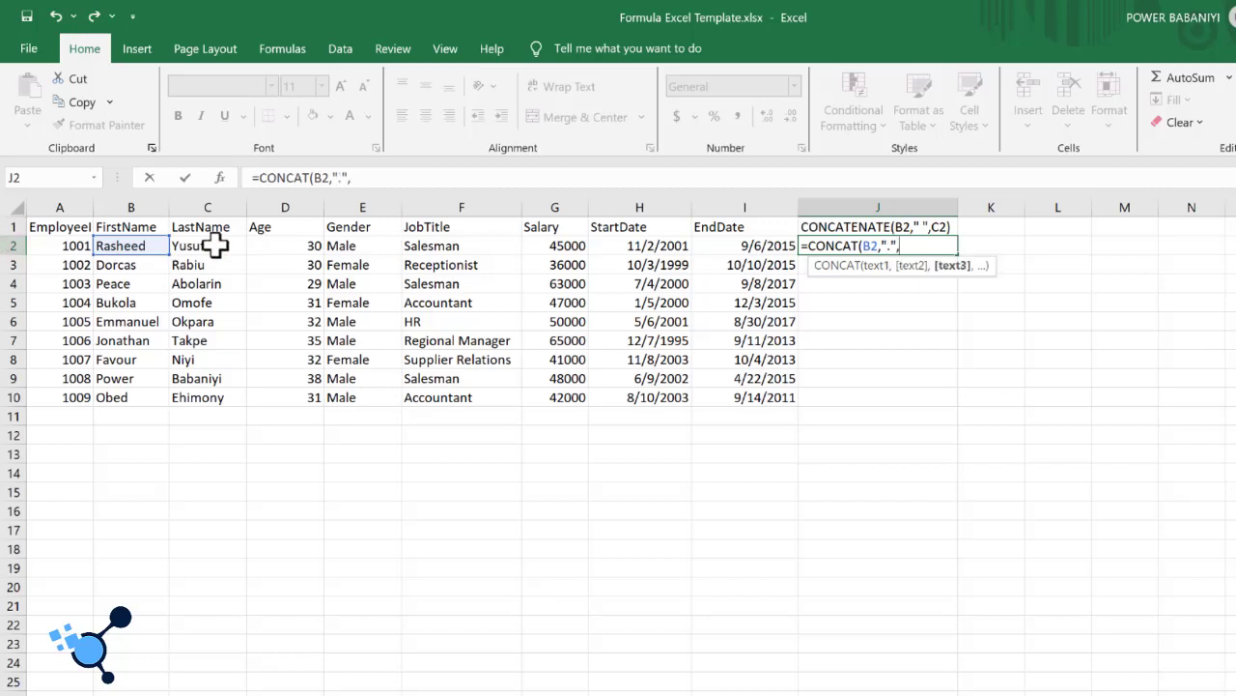
{"action": "left_click", "coordinate": [215, 245]}
{"action": "type", "text": ")"}
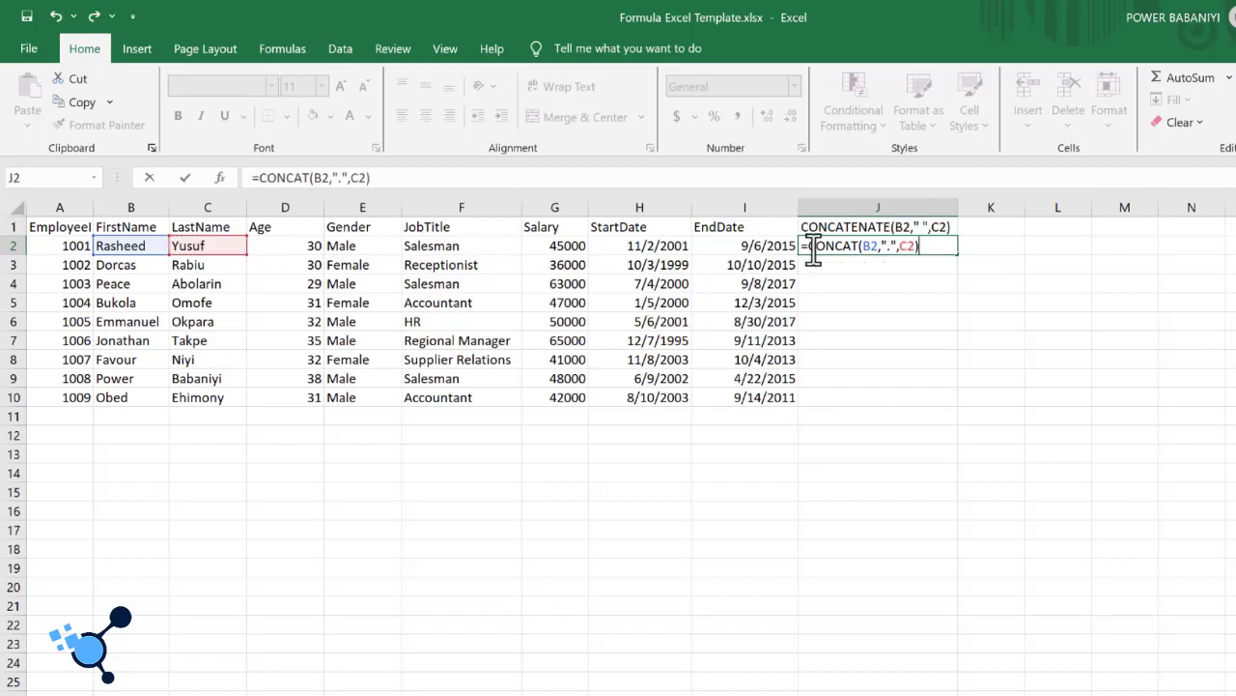
{"action": "key", "text": "Return"}
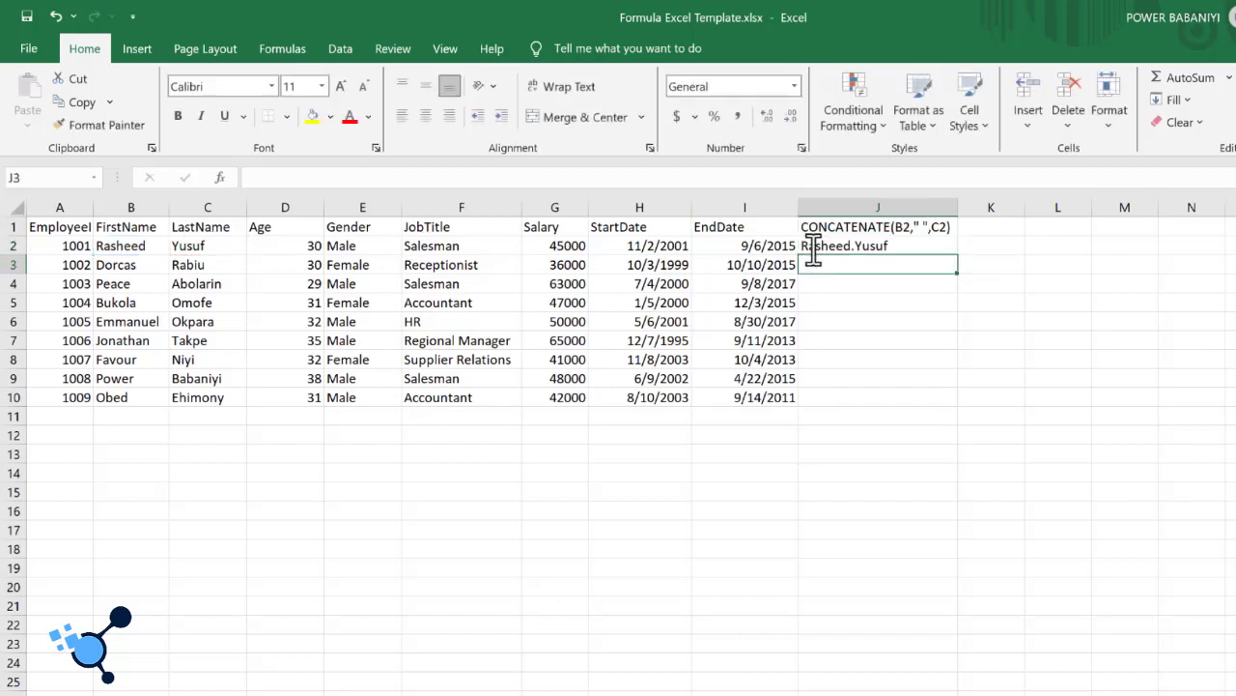
- Replace the J2 formula with a new CONCAT formula that takes B2 and C2 as its first two text arguments
{"action": "left_click", "coordinate": [863, 248]}
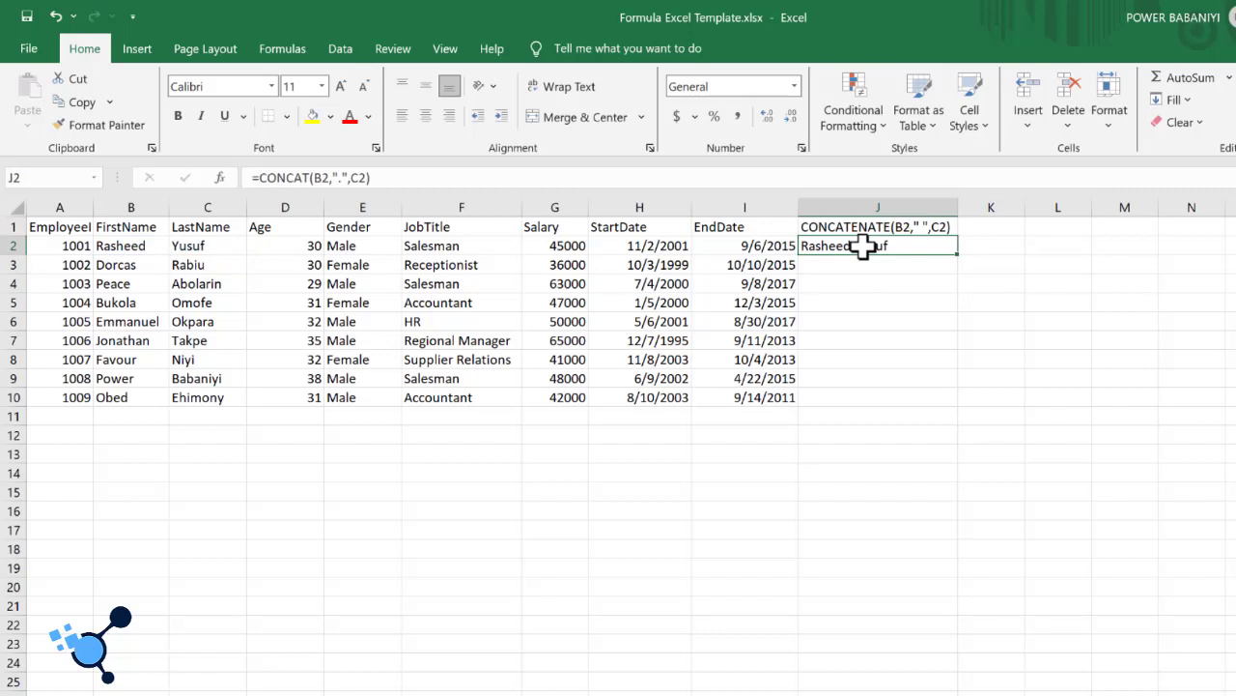
{"action": "double_click", "coordinate": [913, 247]}
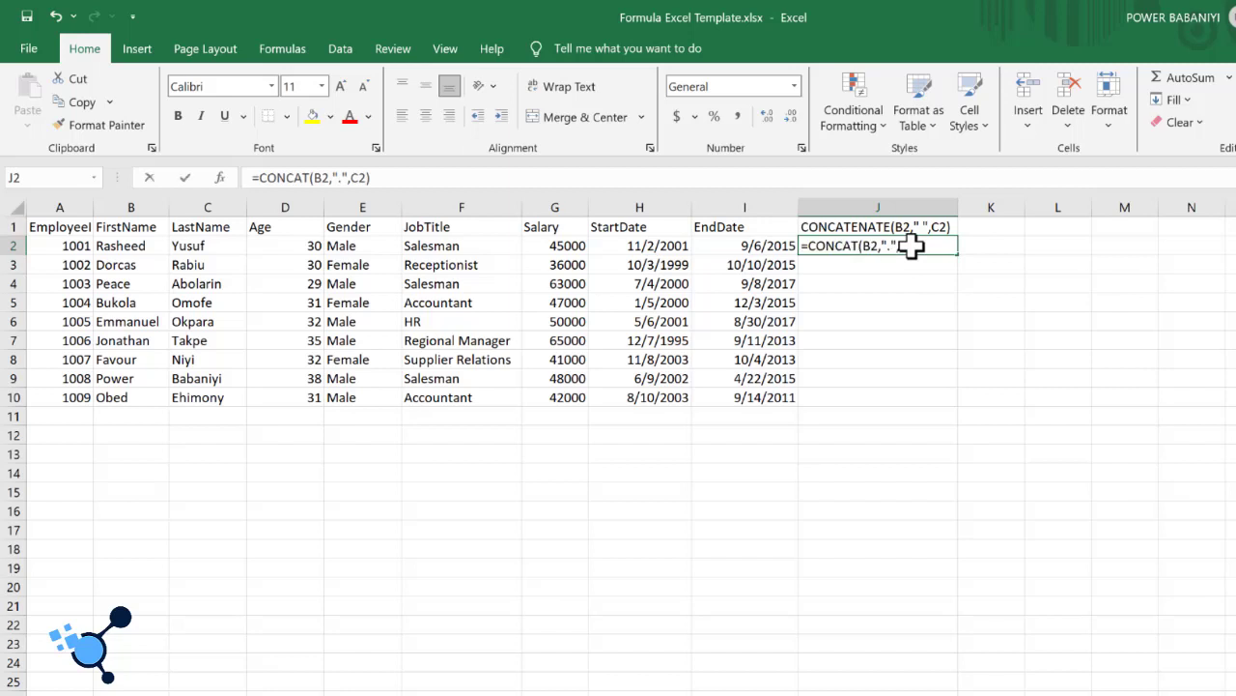
{"action": "key", "text": "Escape"}
{"action": "type", "text": "=CONACT"}
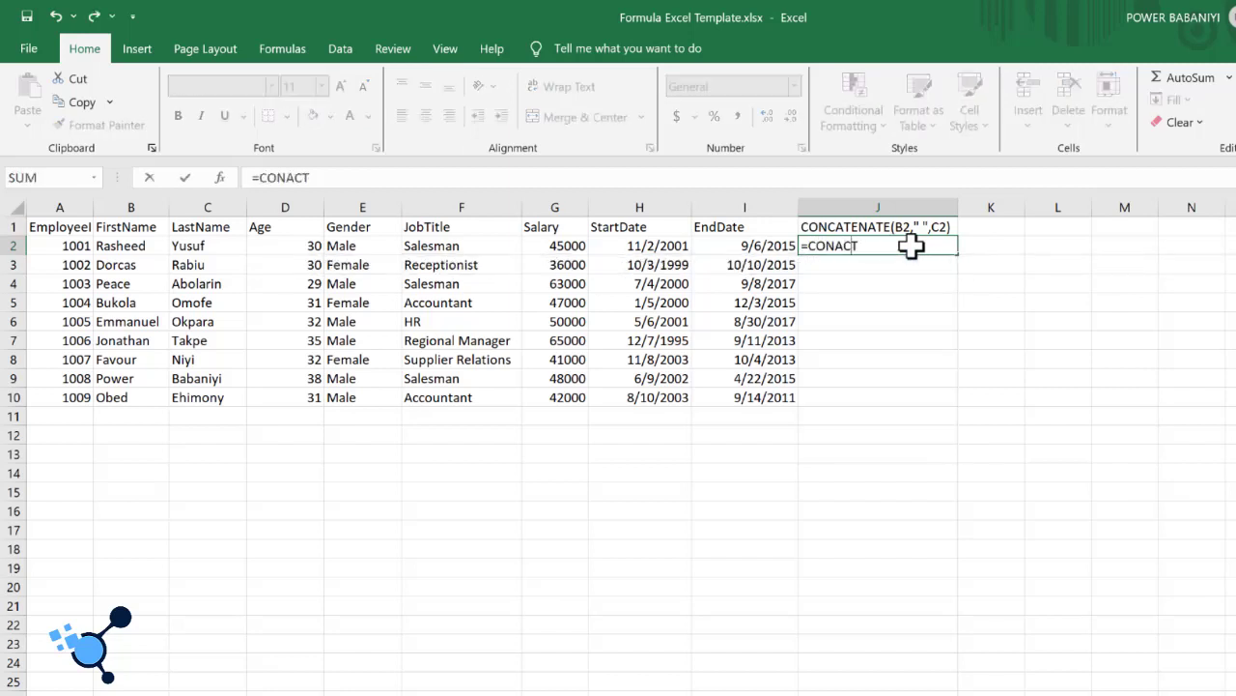
{"action": "key", "text": "BackSpace"}
{"action": "key", "text": "BackSpace"}
{"action": "key", "text": "BackSpace"}
{"action": "type", "text": "CAT"}
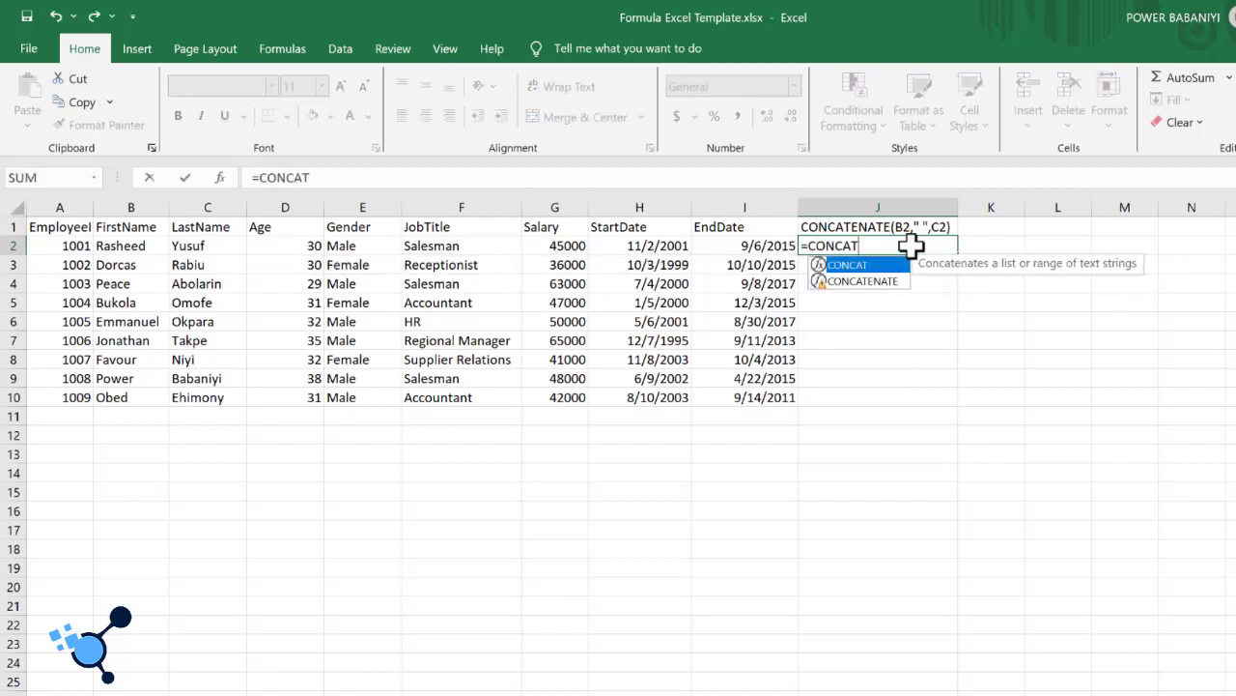
{"action": "type", "text": "("}
{"action": "left_click", "coordinate": [145, 247]}
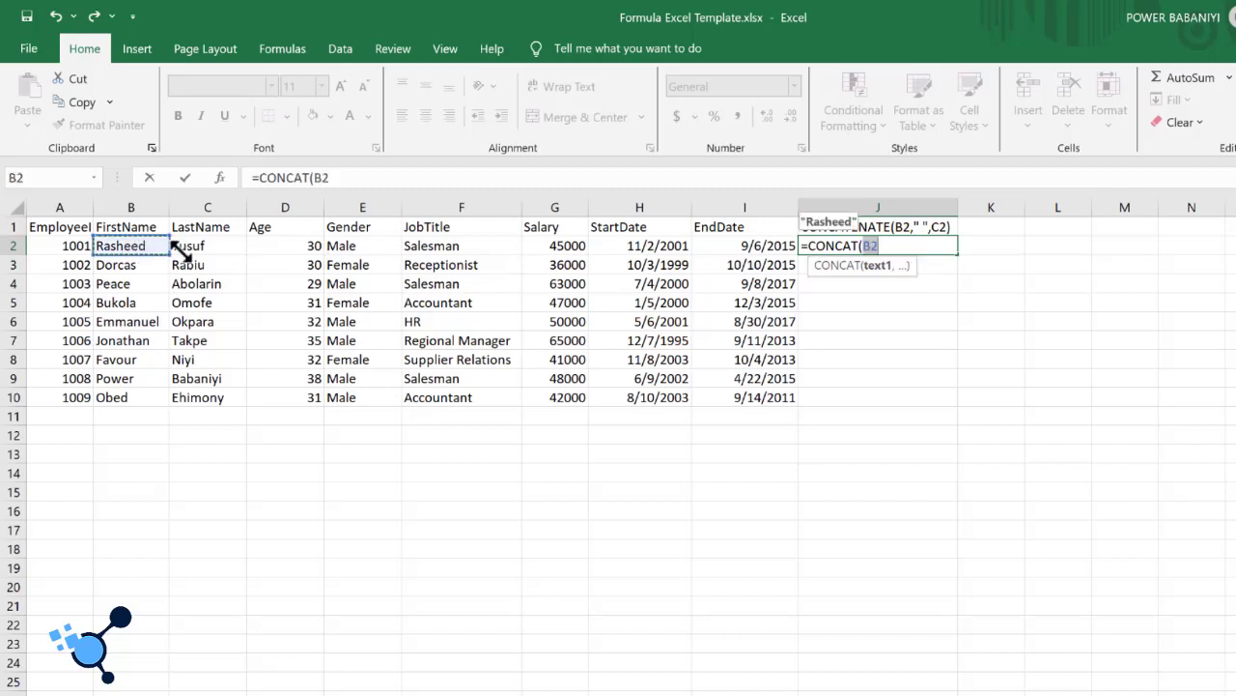
{"action": "left_click", "coordinate": [886, 247]}
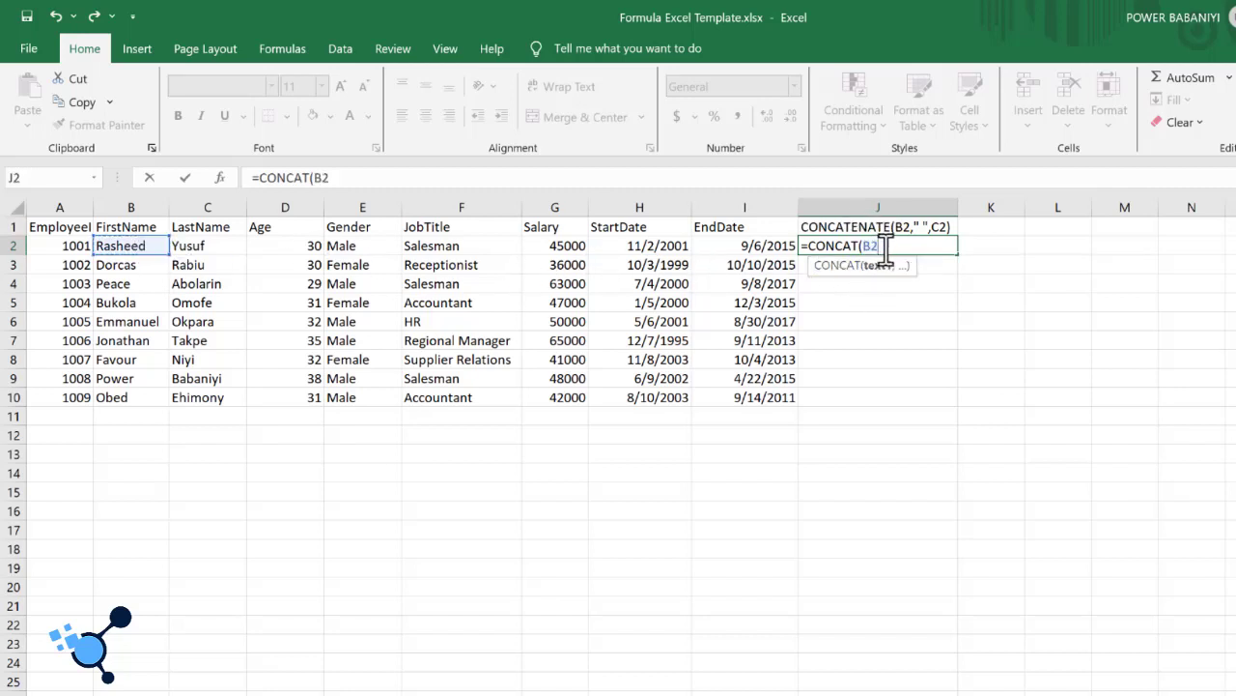
{"action": "type", "text": ","}
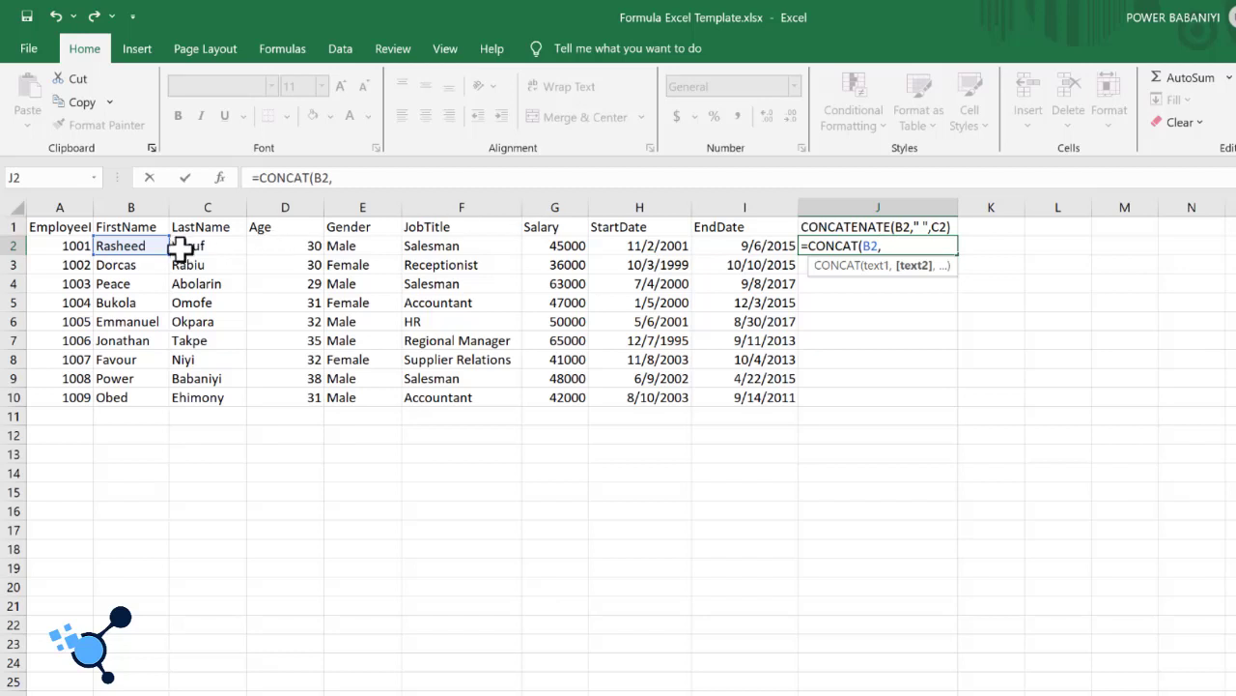
{"action": "left_click", "coordinate": [182, 247]}
{"action": "left_click", "coordinate": [913, 243]}
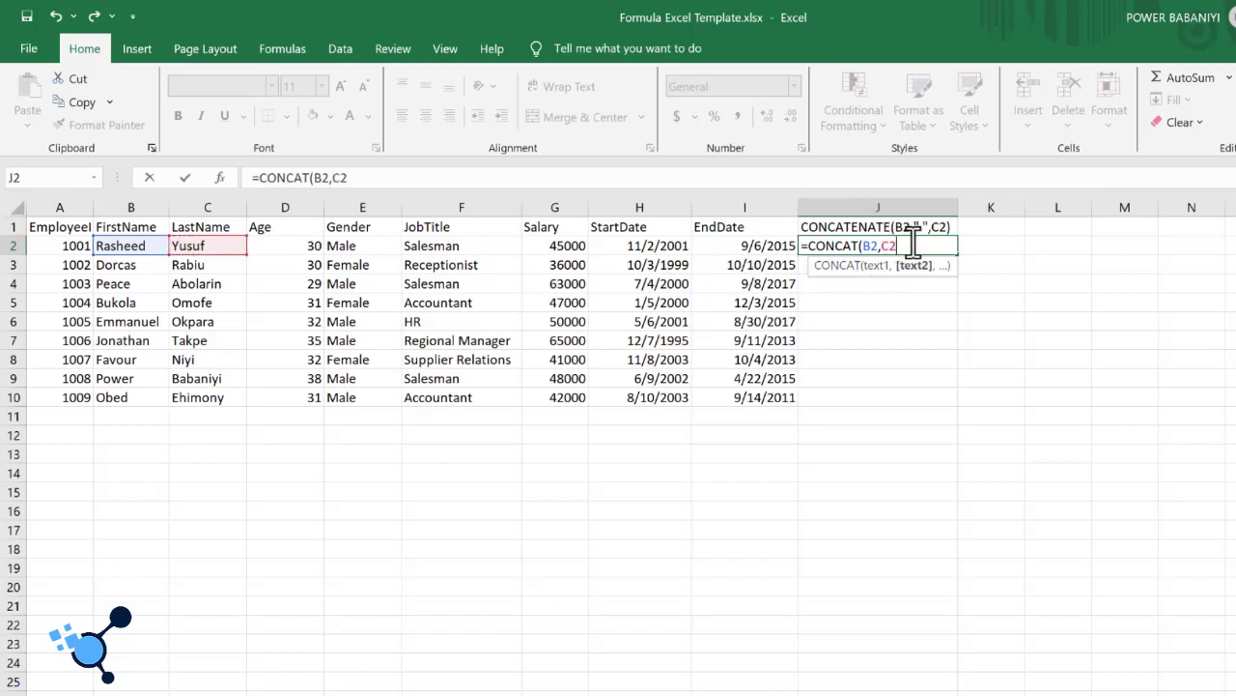
{"action": "type", "text": ","}
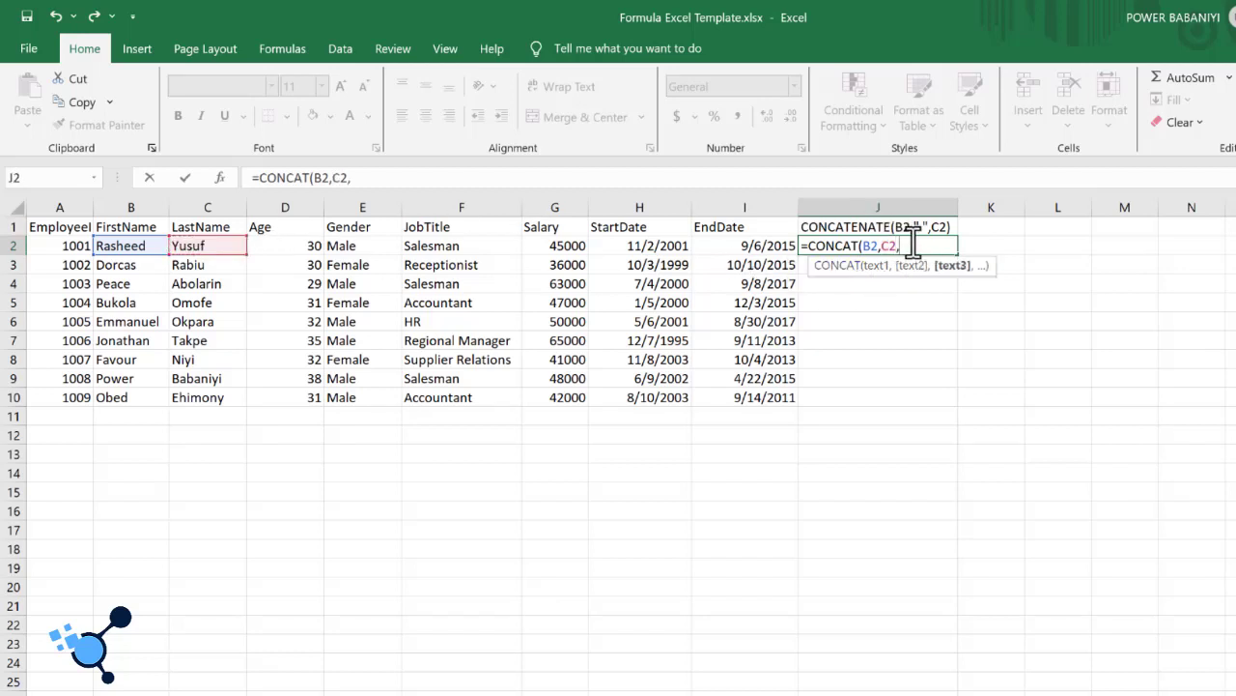
{"action": "type", "text": "\"\""}
{"action": "type", "text": "@YOUDEV"}
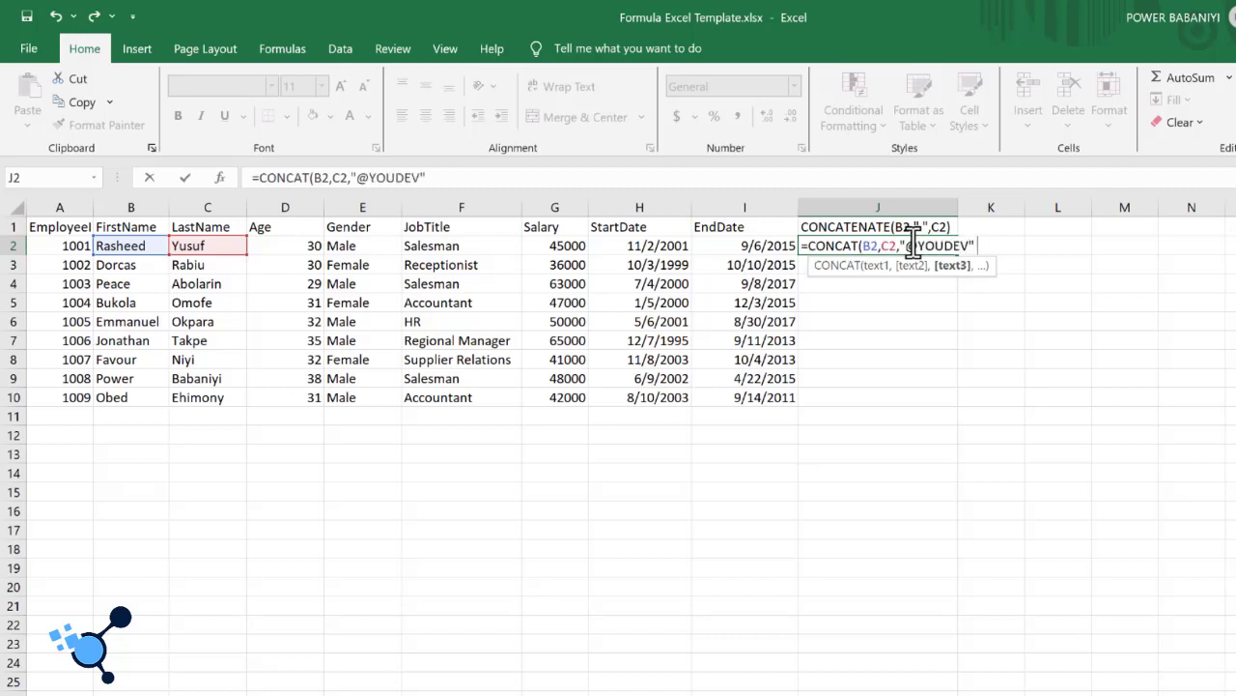
{"action": "type", "text": "HUB"}
{"action": "key", "text": "BackSpace"}
{"action": "key", "text": "BackSpace"}
{"action": "key", "text": "BackSpace"}
{"action": "key", "text": "BackSpace"}
{"action": "key", "text": "BackSpace"}
{"action": "key", "text": "BackSpace"}
{"action": "key", "text": "BackSpace"}
{"action": "key", "text": "BackSpace"}
{"action": "key", "text": "BackSpace"}
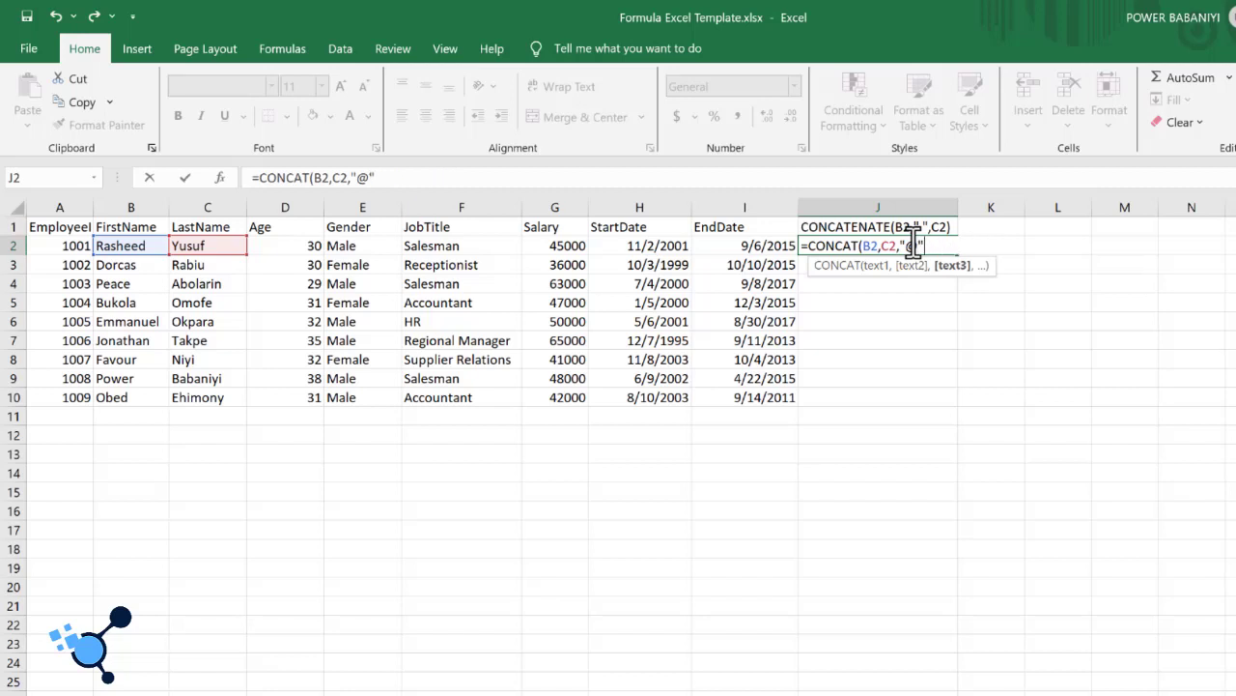
{"action": "type", "text": "youdev"}
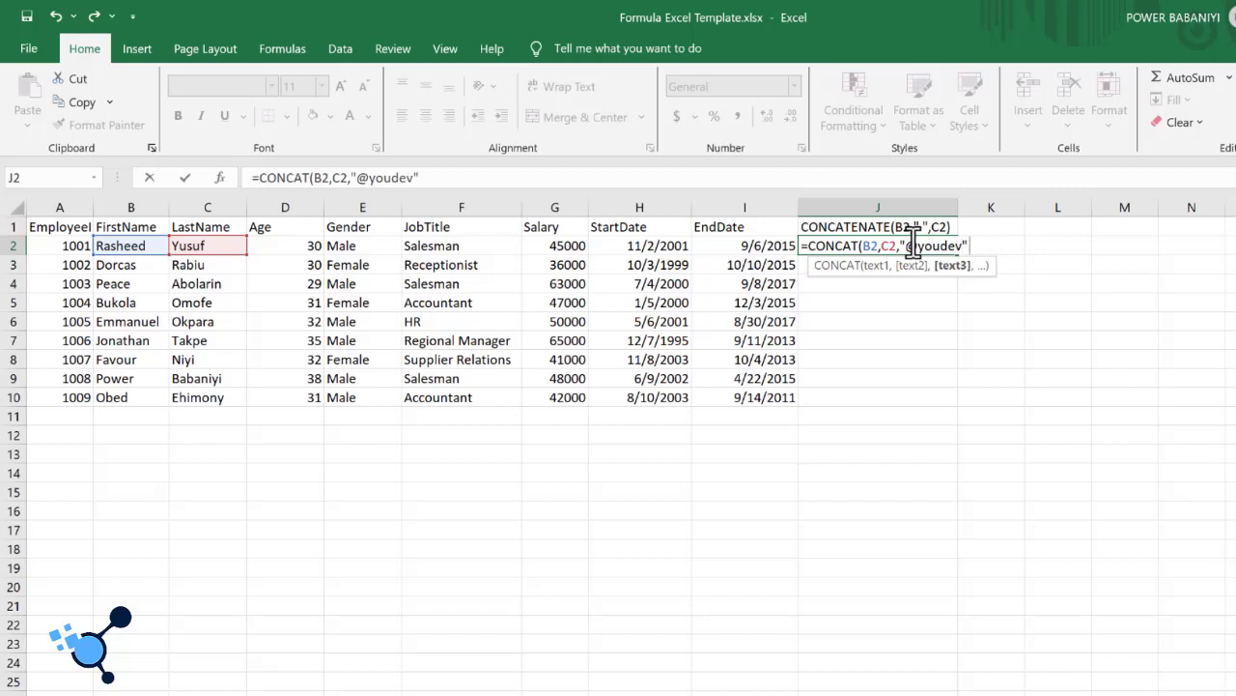
{"action": "type", "text": "hub.com."}
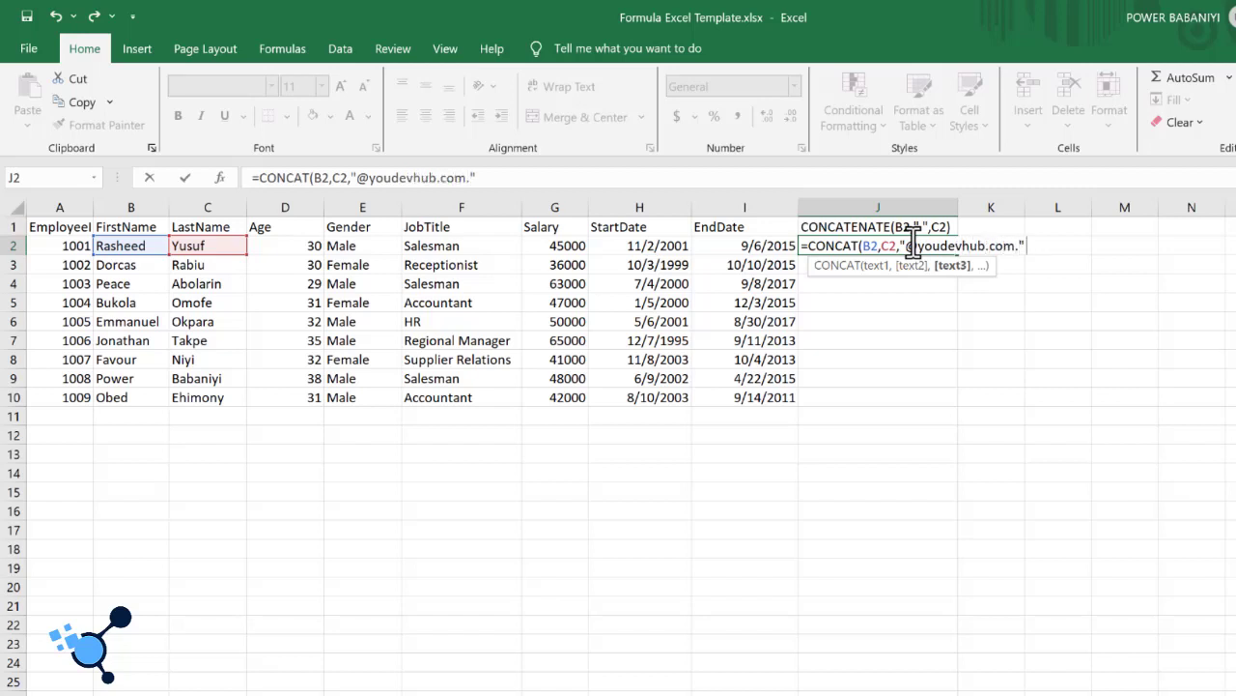
{"action": "type", "text": "ng\""}
{"action": "key", "text": "Return"}
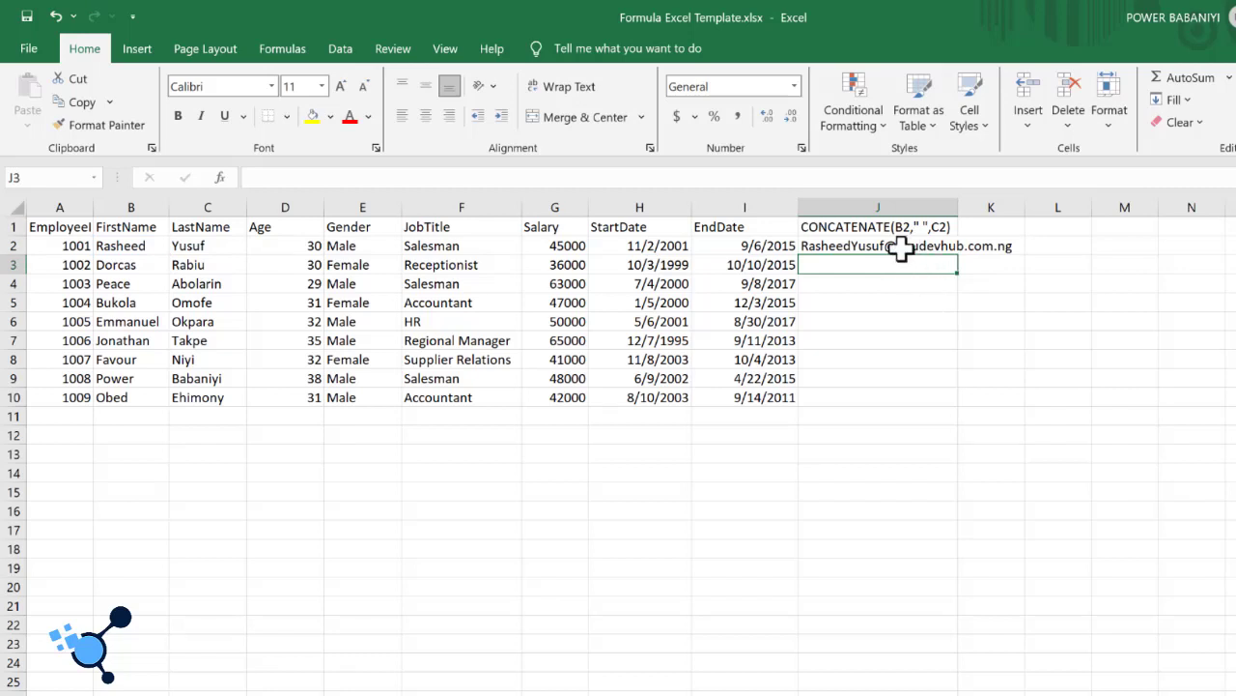
- Fill the e-mail CONCAT formula from J2 down column J for all employees
{"action": "left_click", "coordinate": [900, 249]}
{"action": "double_click", "coordinate": [958, 254]}
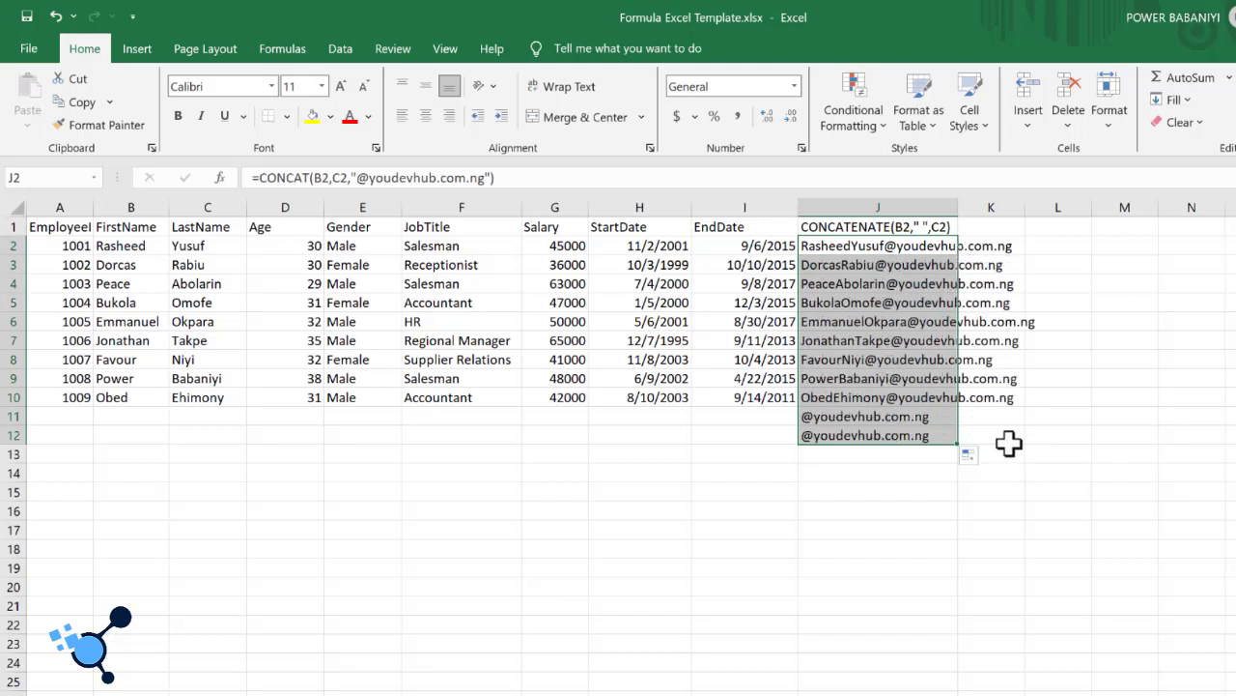
{"action": "left_click", "coordinate": [1038, 436]}
- Clear the surplus formula in J11 below the employee table
{"action": "left_click_drag", "start_coordinate": [797, 420], "coordinate": [913, 454]}
{"action": "key", "text": "BackSpace"}
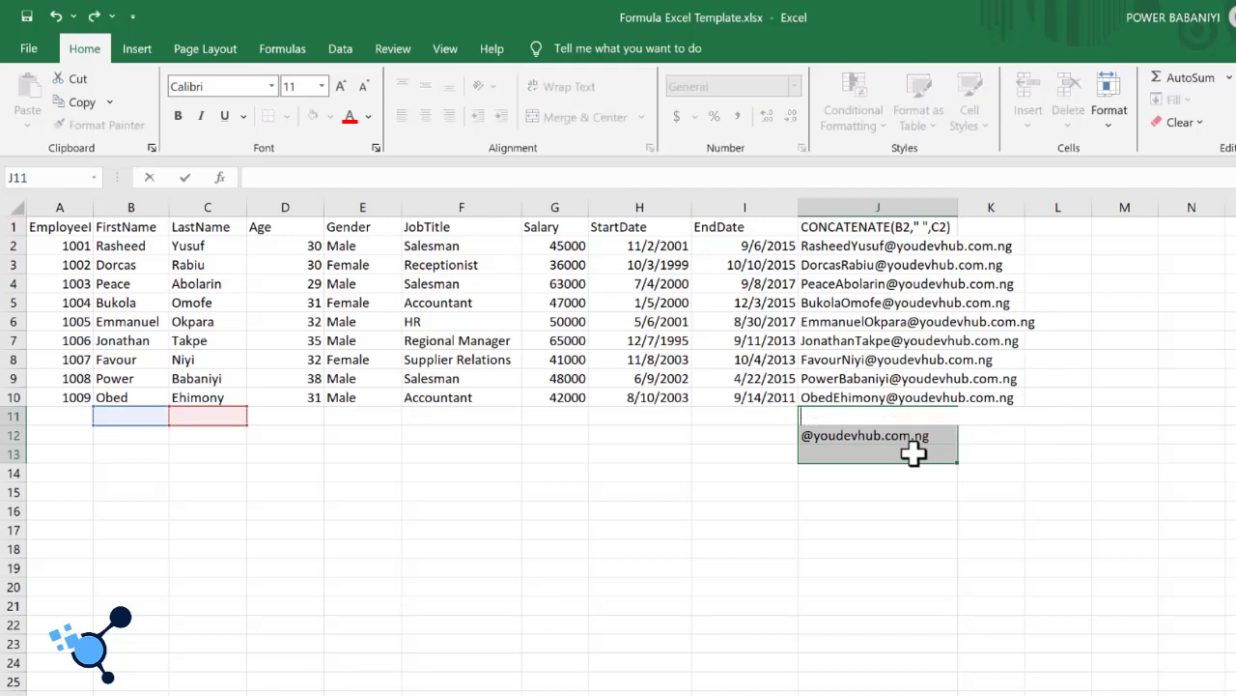
{"action": "left_click", "coordinate": [870, 533]}
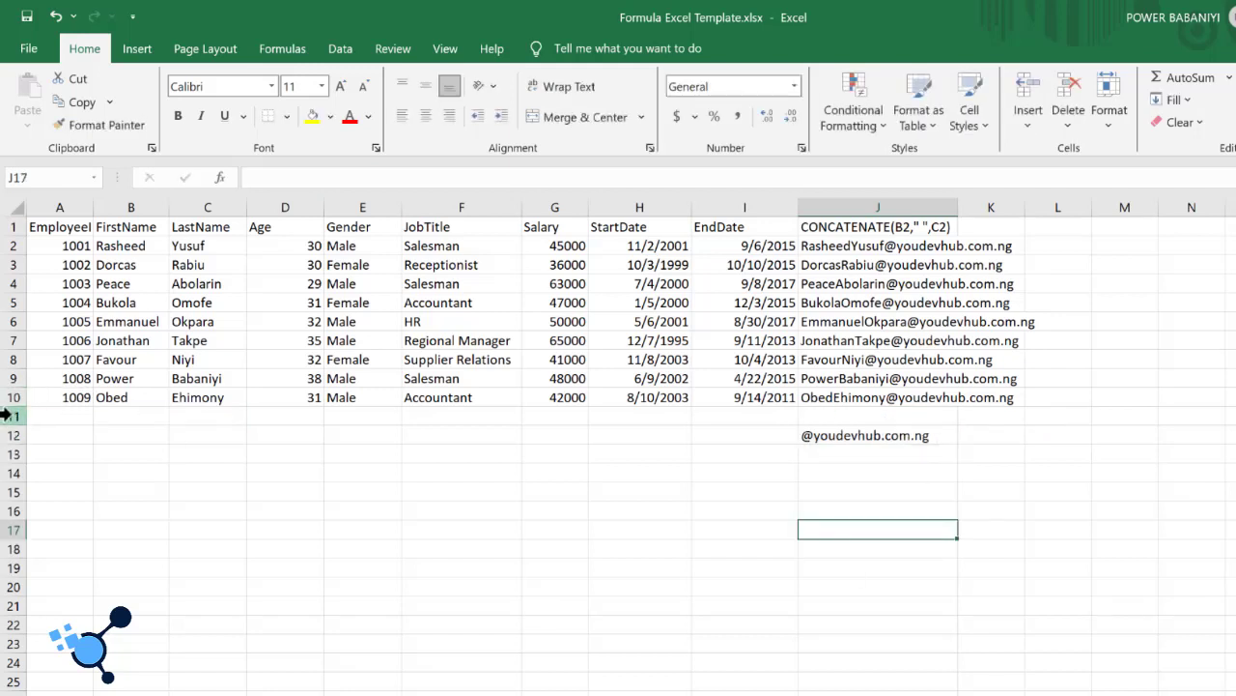
- Delete rows 11 to 14 below the table and auto-fit column J to its contents
{"action": "left_click_drag", "start_coordinate": [13, 415], "coordinate": [32, 469]}
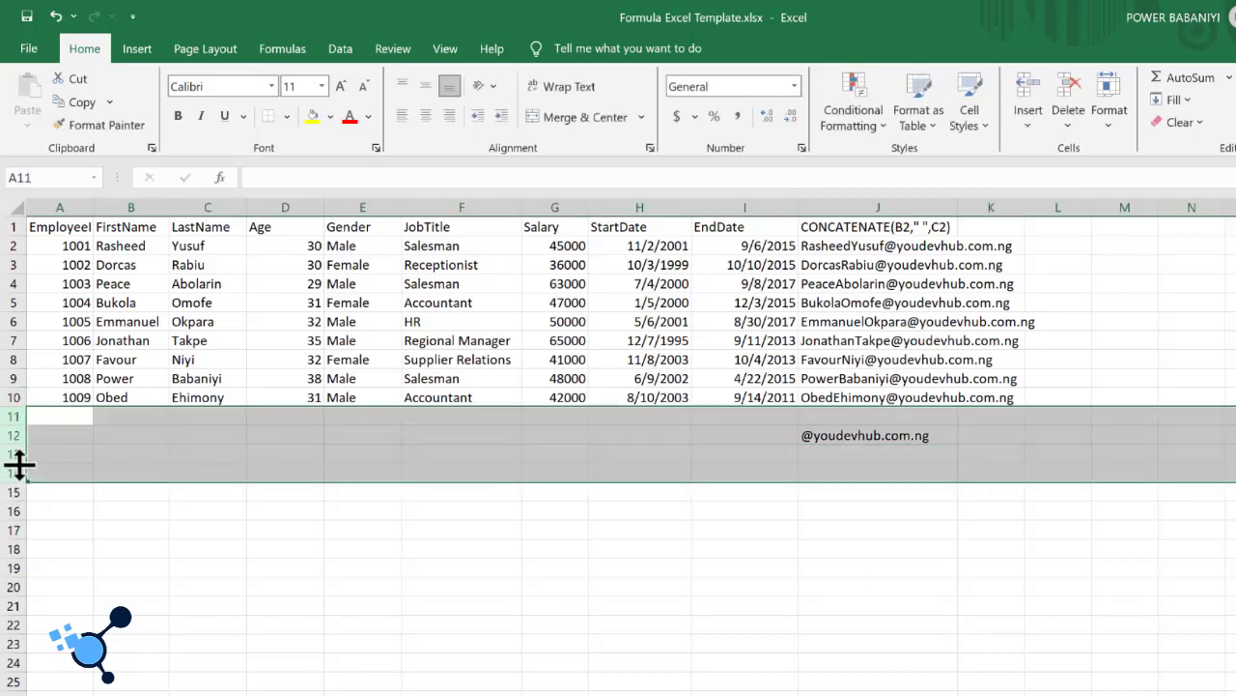
{"action": "right_click", "coordinate": [19, 466]}
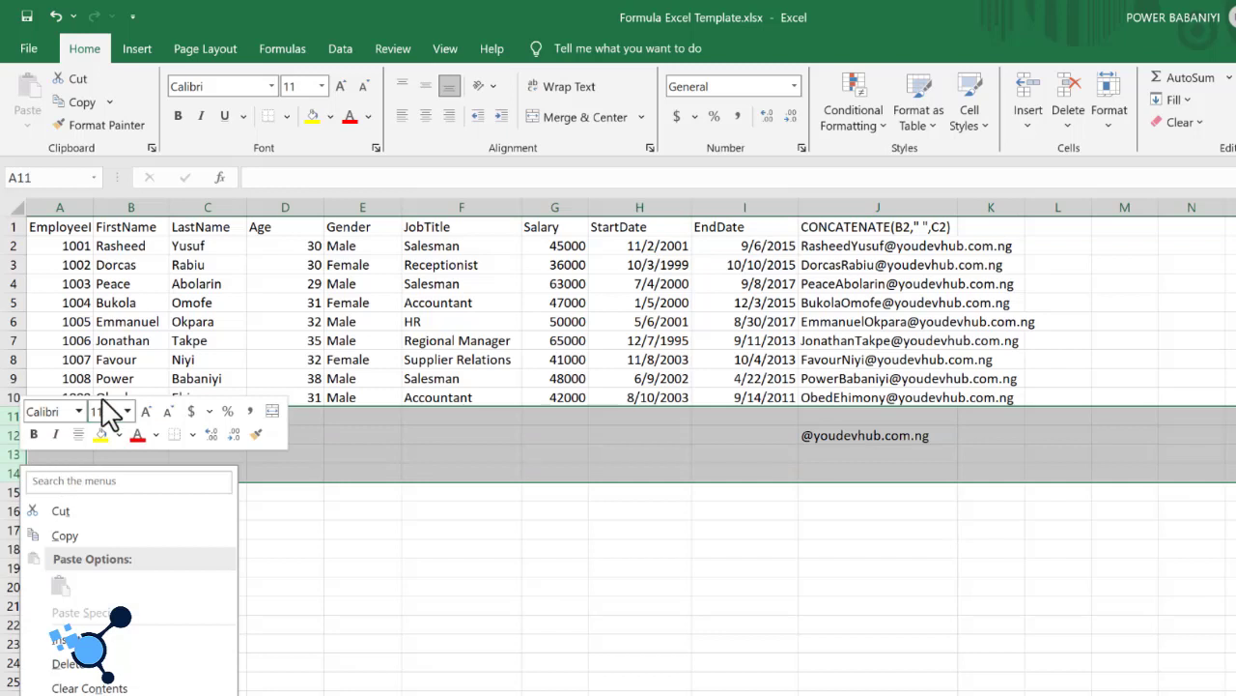
{"action": "left_click", "coordinate": [89, 664]}
{"action": "left_click", "coordinate": [873, 569]}
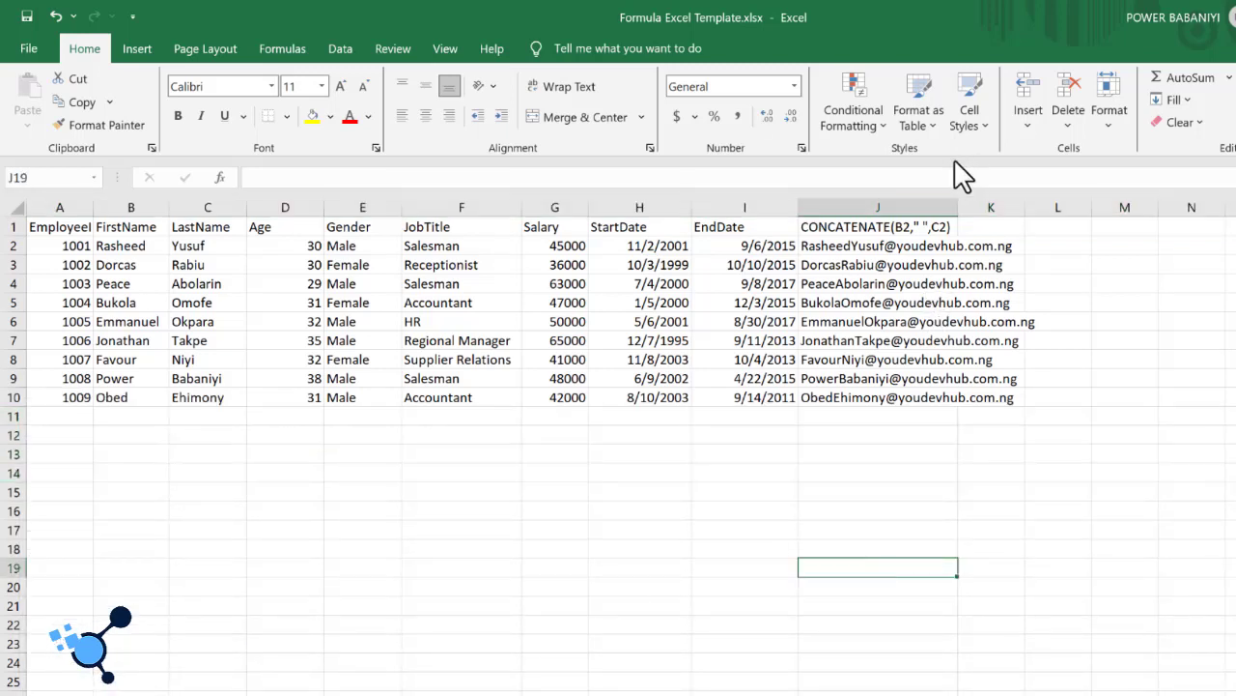
{"action": "double_click", "coordinate": [958, 208]}
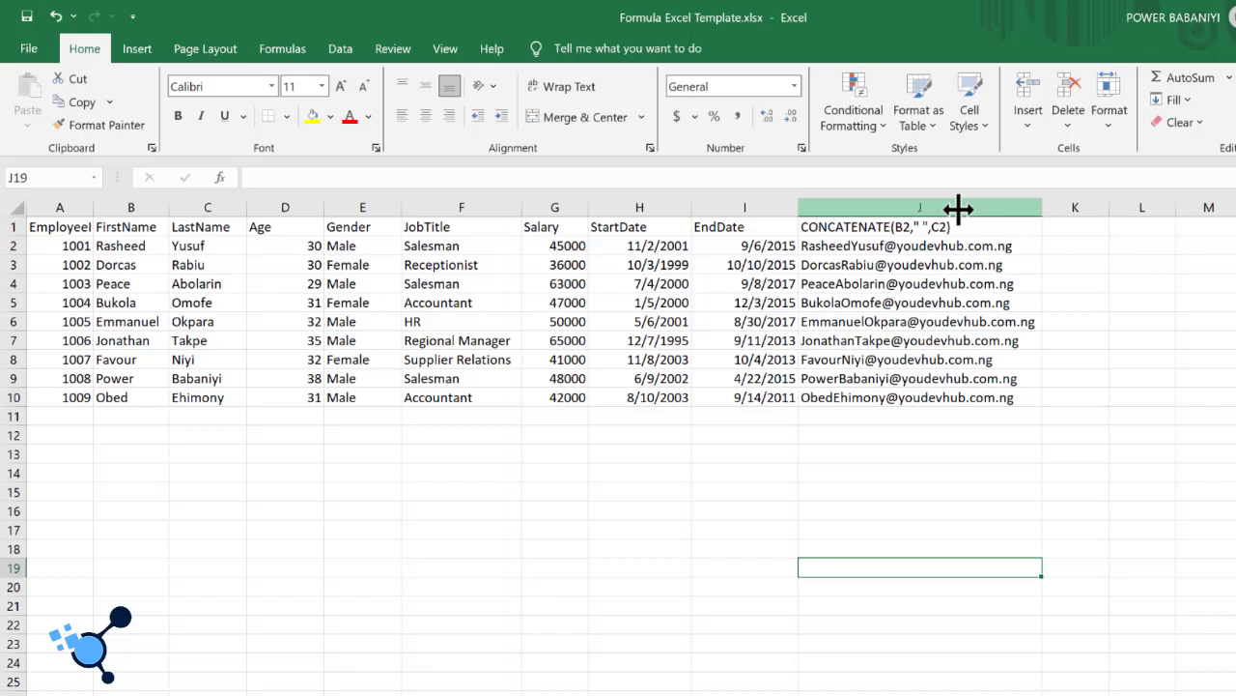
{"action": "left_click", "coordinate": [1081, 247]}
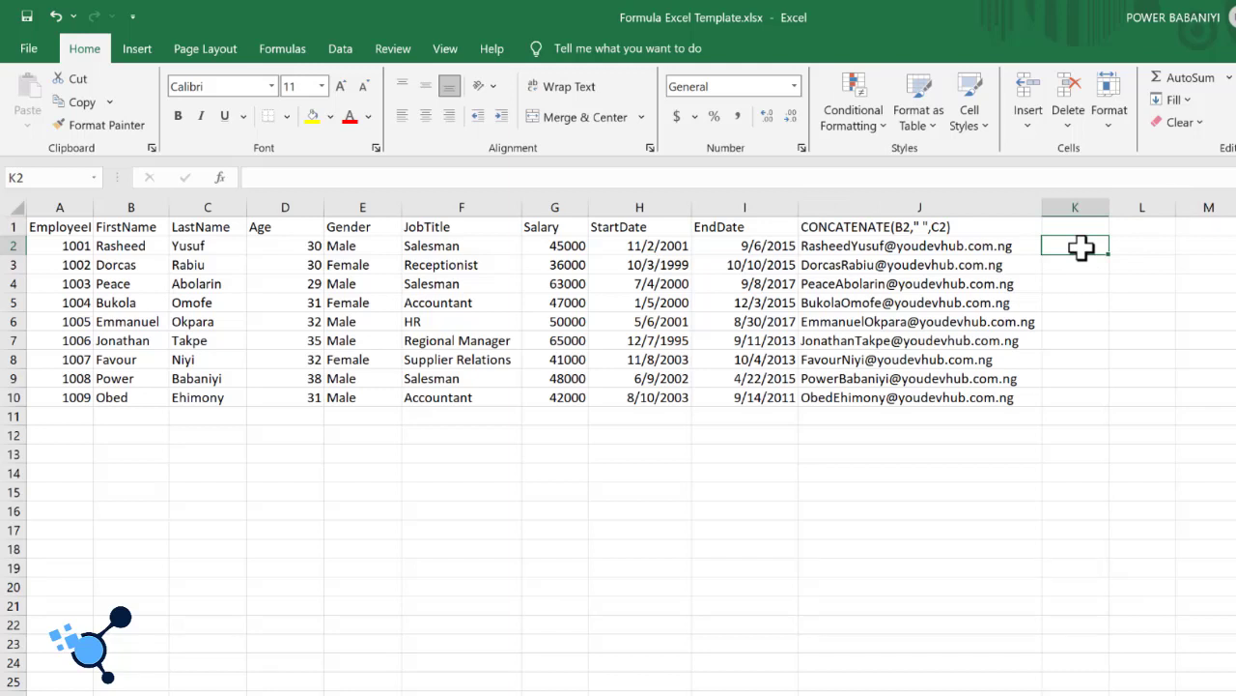
{"action": "type", "text": "=concat"}
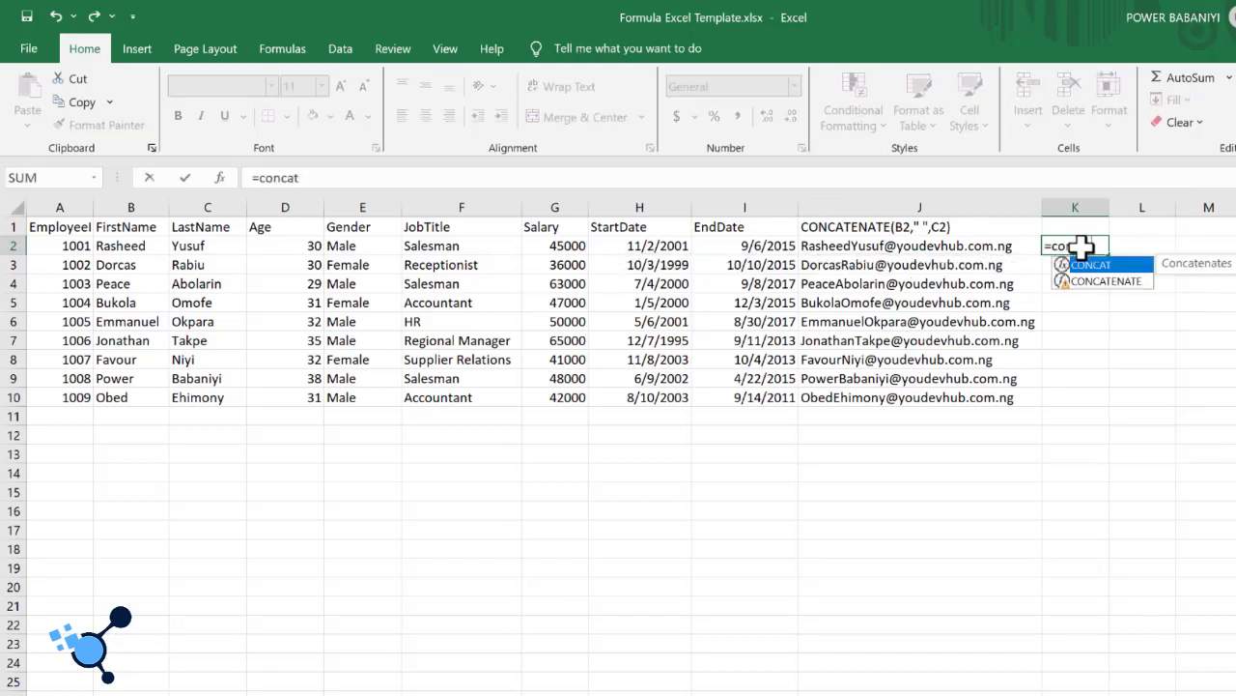
{"action": "type", "text": "("}
{"action": "key", "text": "BackSpace"}
{"action": "key", "text": "BackSpace"}
{"action": "key", "text": "BackSpace"}
{"action": "key", "text": "BackSpace"}
{"action": "key", "text": "BackSpace"}
{"action": "key", "text": "BackSpace"}
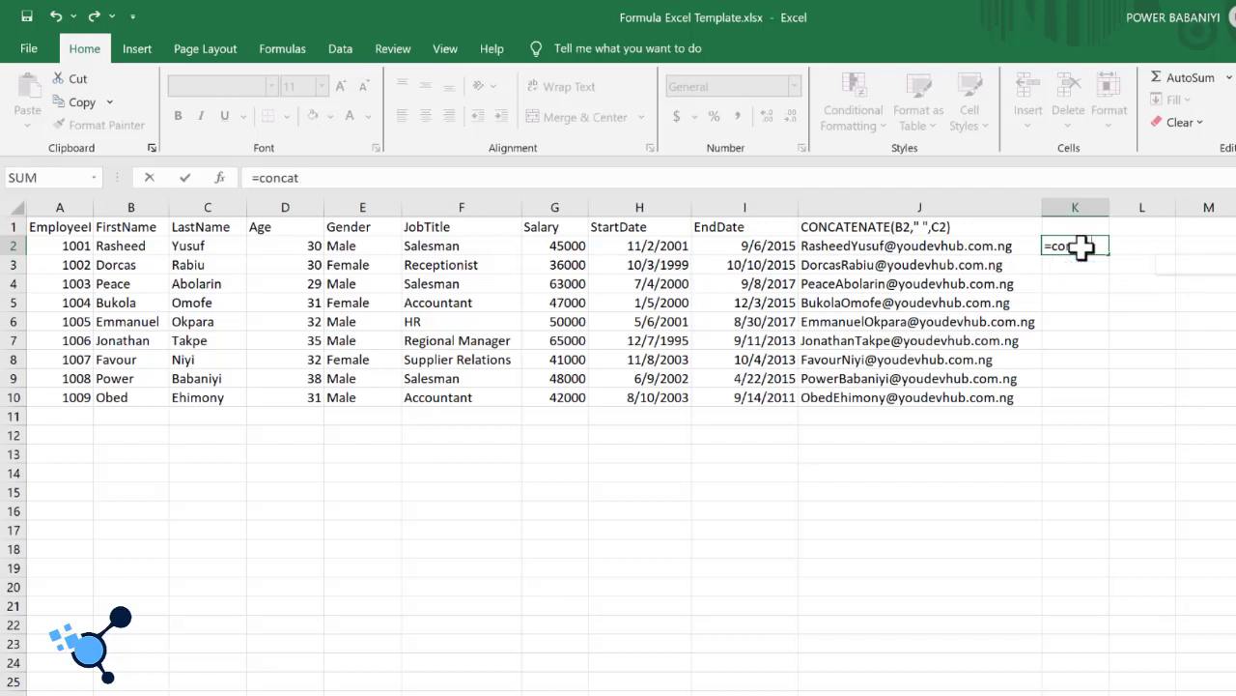
{"action": "key", "text": "Escape"}
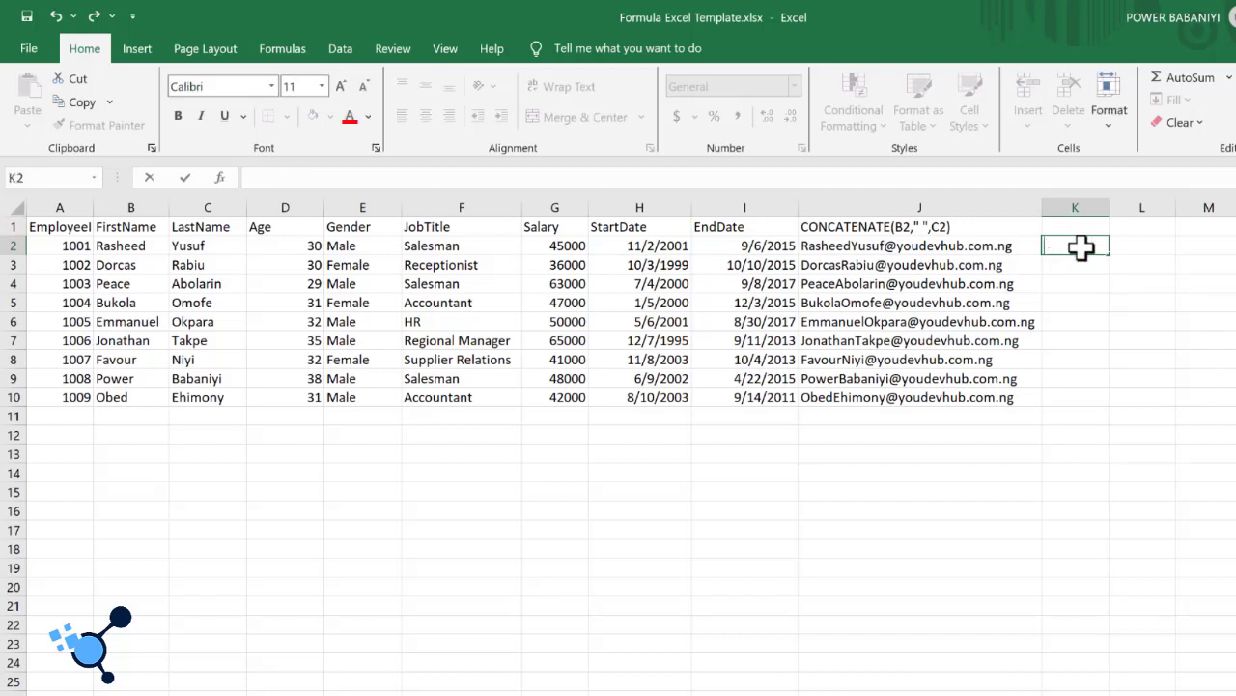
- Enter =CONCAT(B2,"") in K2
{"action": "type", "text": "=CONCA"}
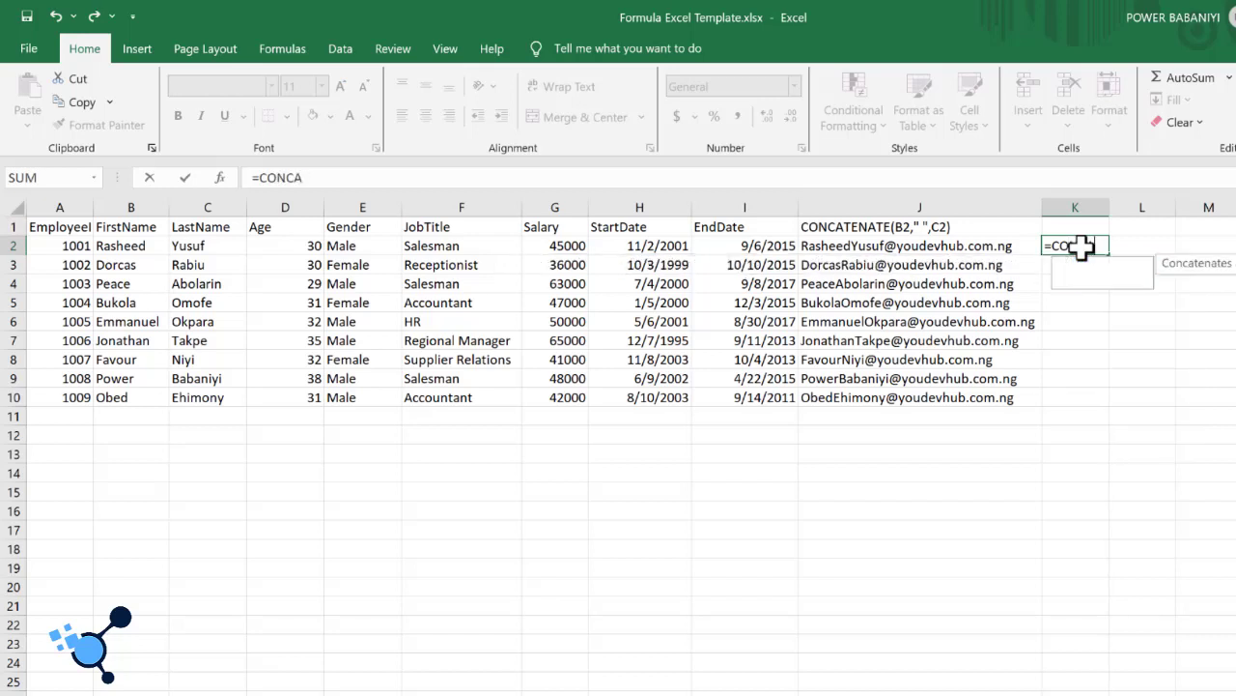
{"action": "type", "text": "T("}
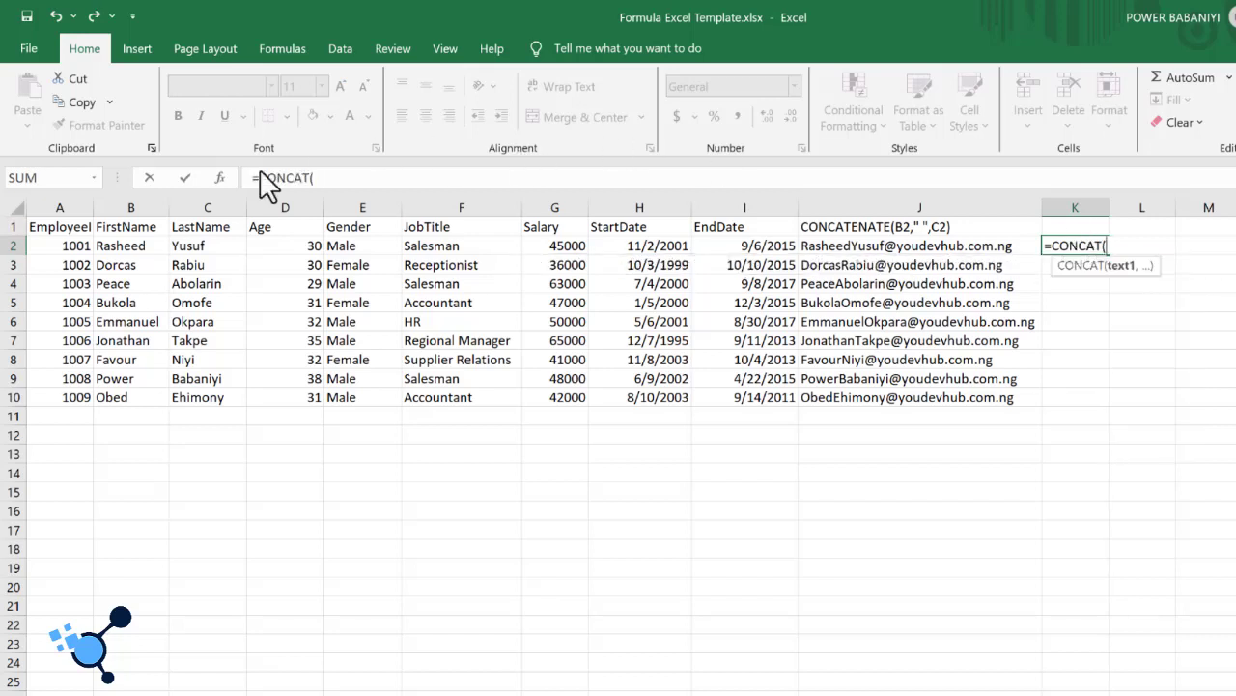
{"action": "left_click", "coordinate": [132, 249]}
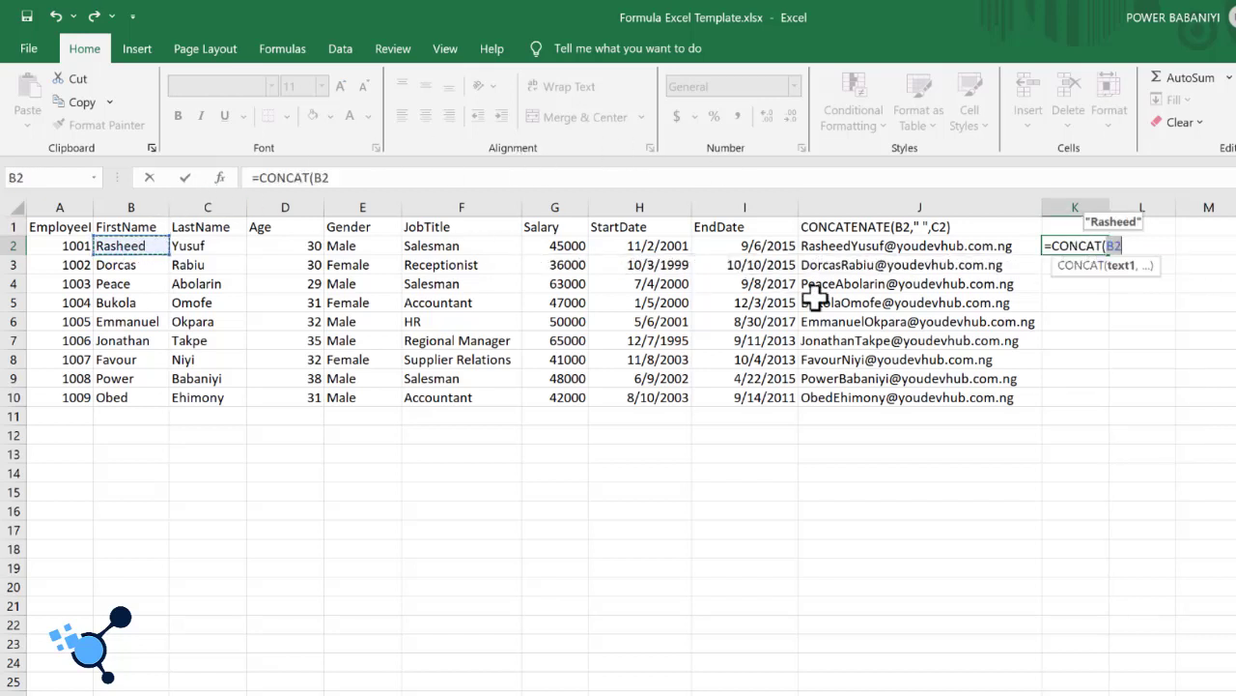
{"action": "type", "text": ",'"}
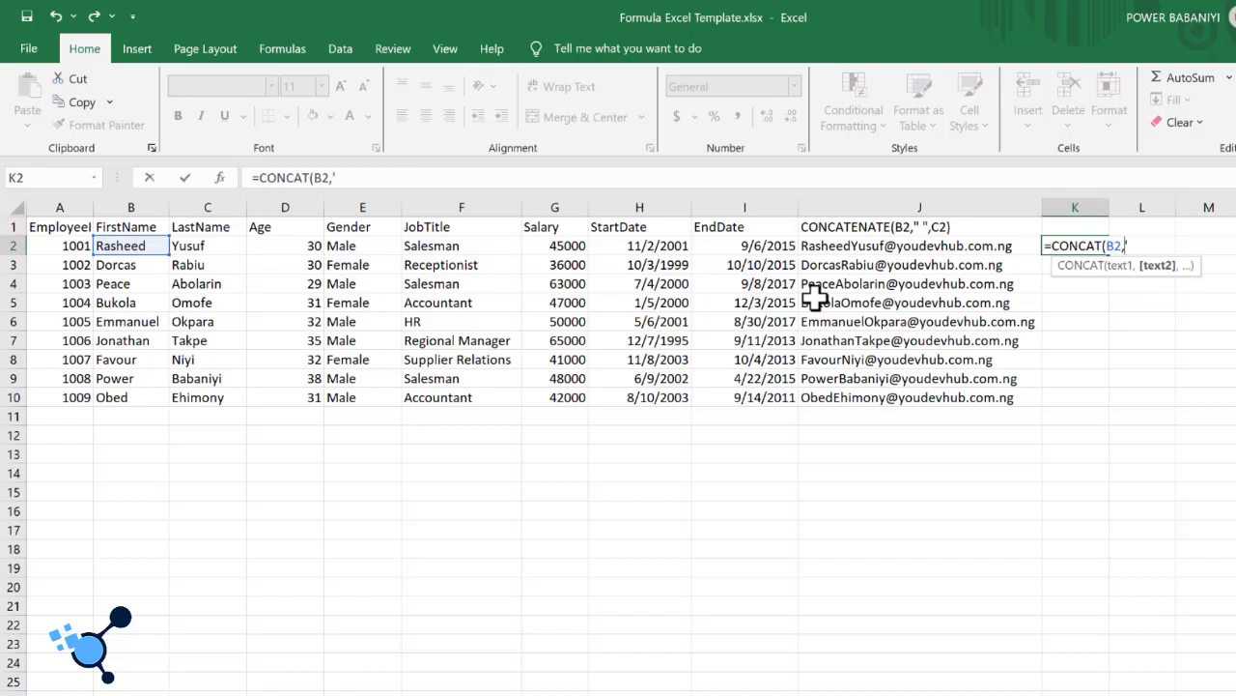
{"action": "type", "text": "\""}
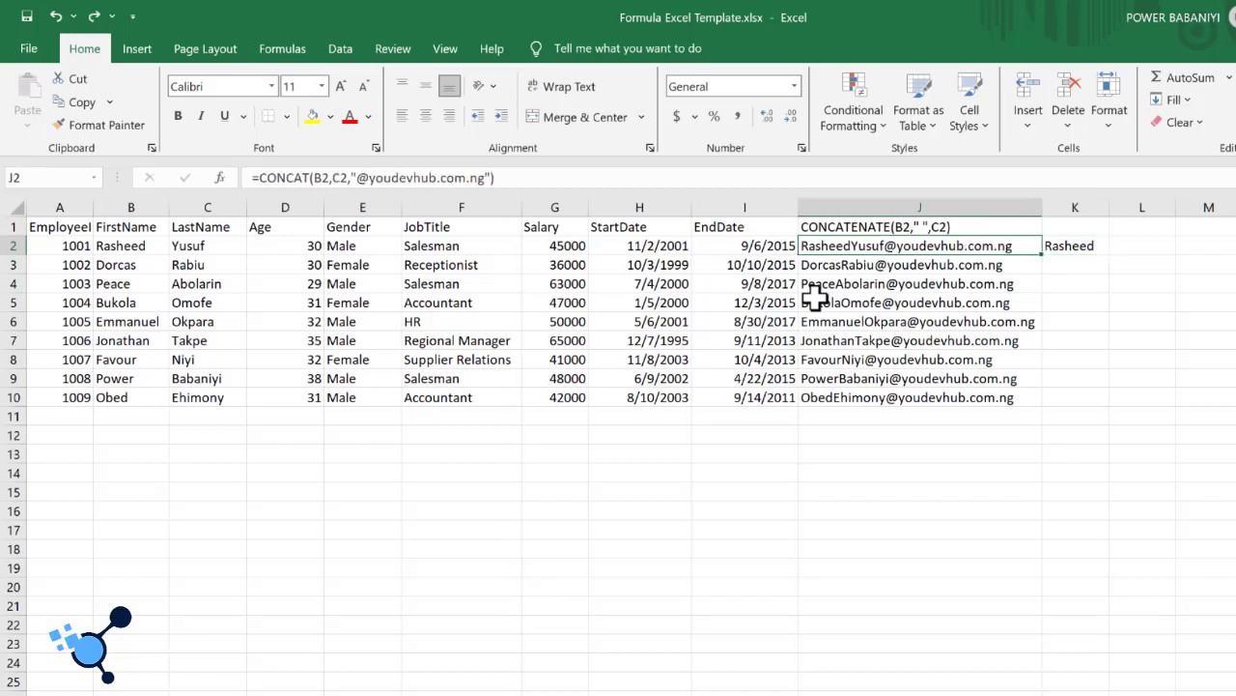
- Replace the formula in K2 with =CONCAT(B2," ",C2," - ",G2) to join first name, last name and salary
{"action": "left_click", "coordinate": [1084, 247]}
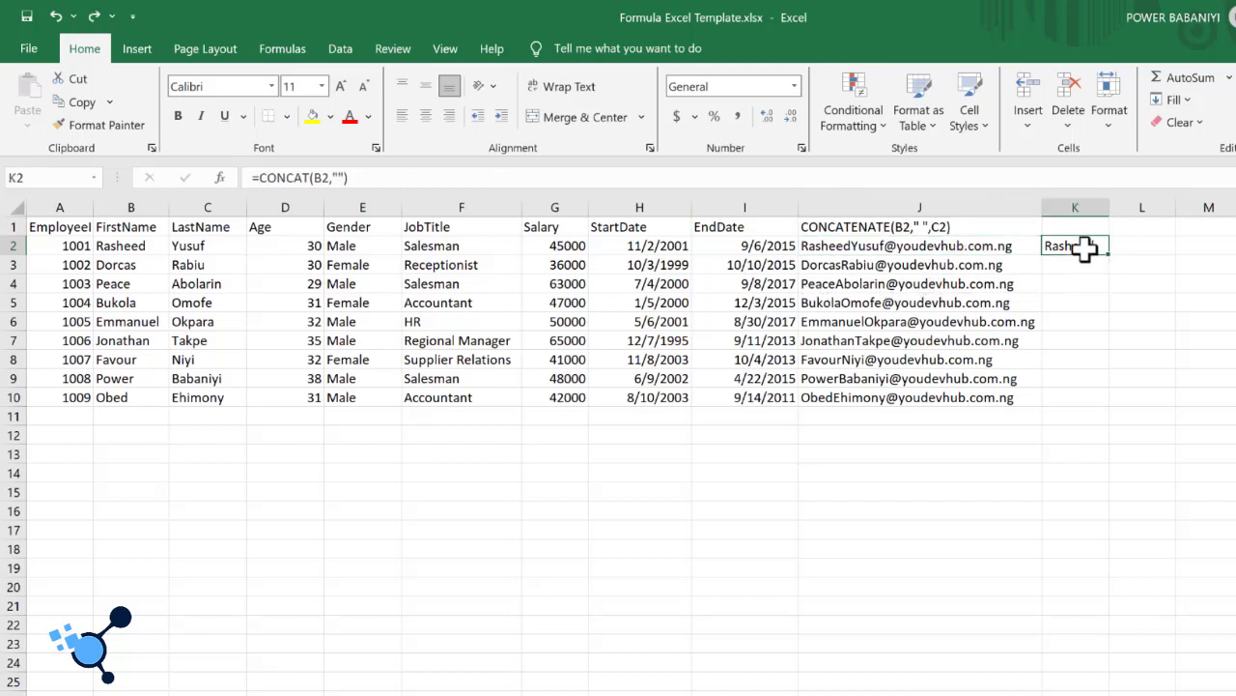
{"action": "double_click", "coordinate": [1084, 247]}
{"action": "key", "text": "Escape"}
{"action": "type", "text": "=CONCA"}
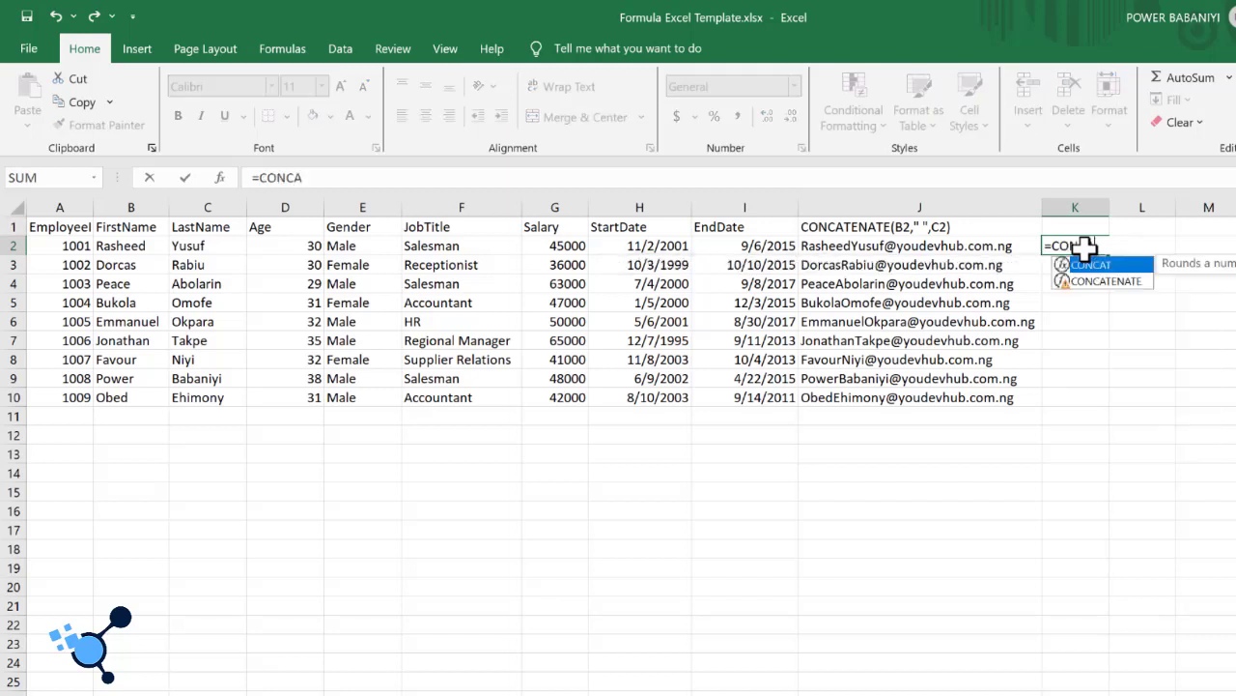
{"action": "type", "text": "T("}
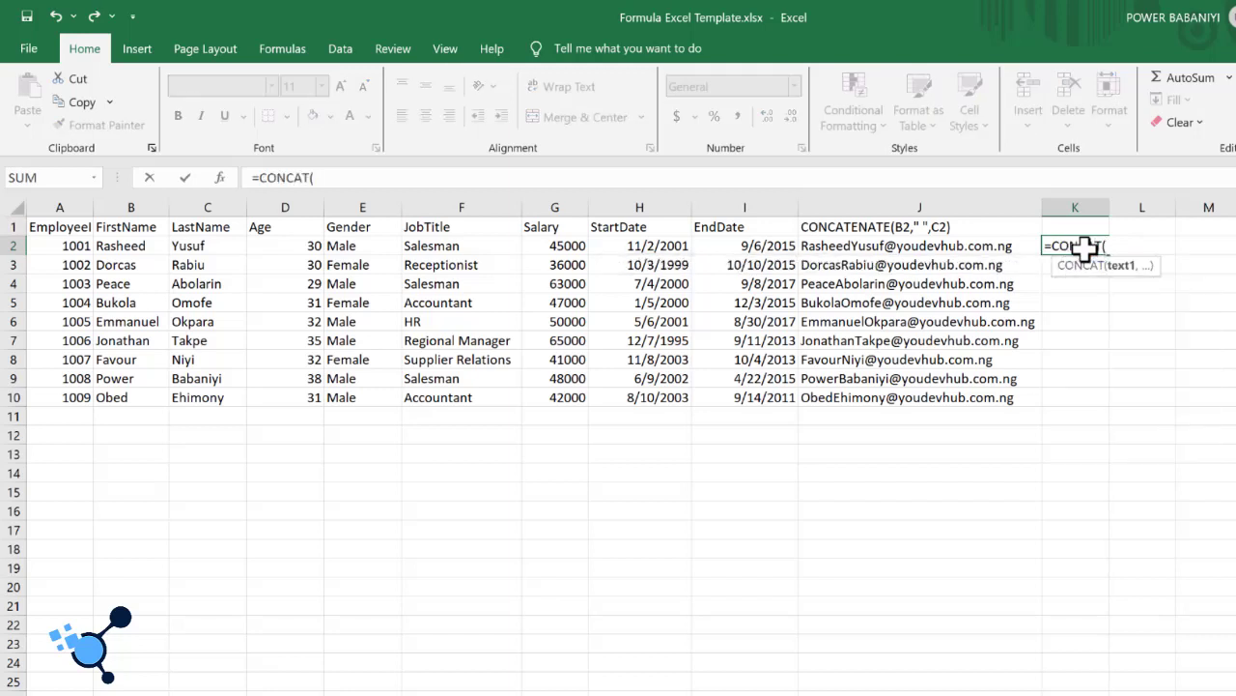
{"action": "left_click", "coordinate": [119, 249]}
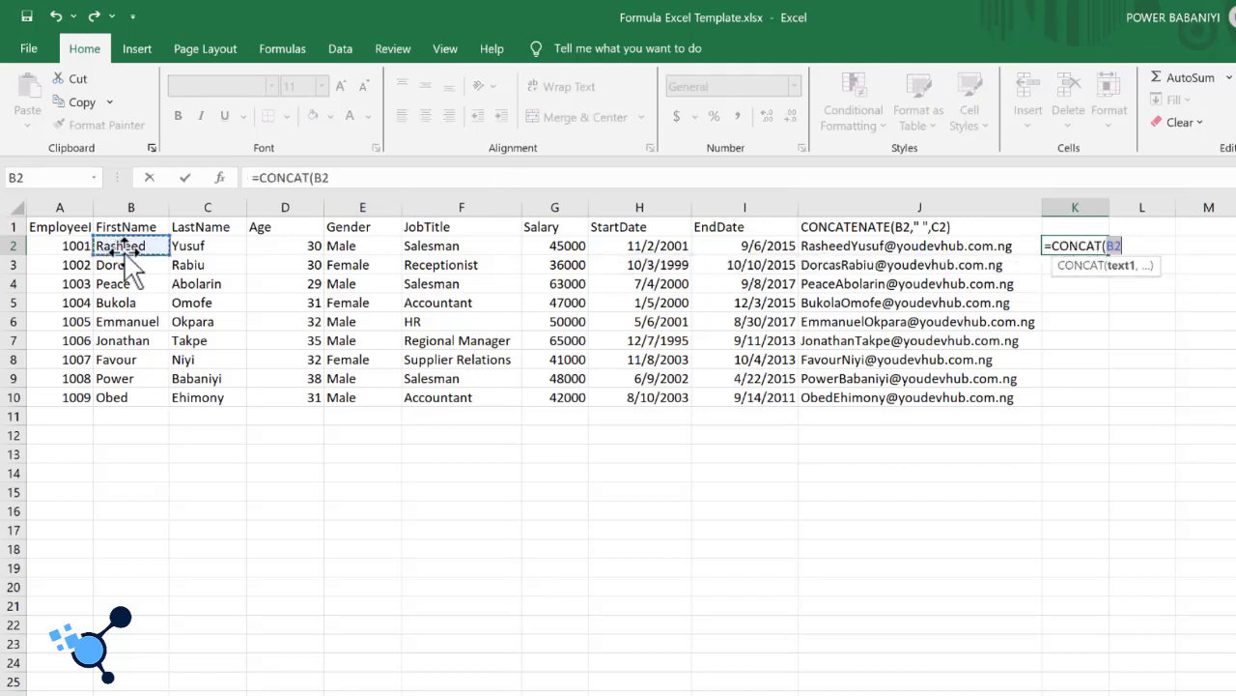
{"action": "left_click", "coordinate": [1140, 246]}
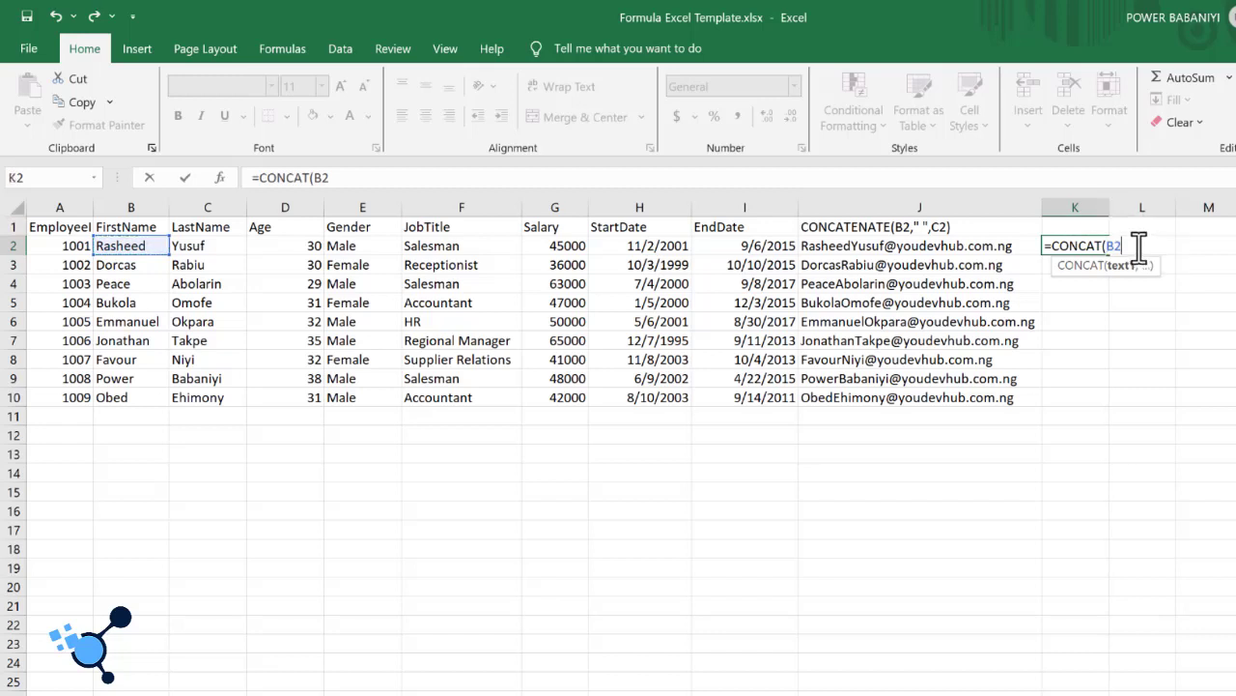
{"action": "type", "text": ",\" \","}
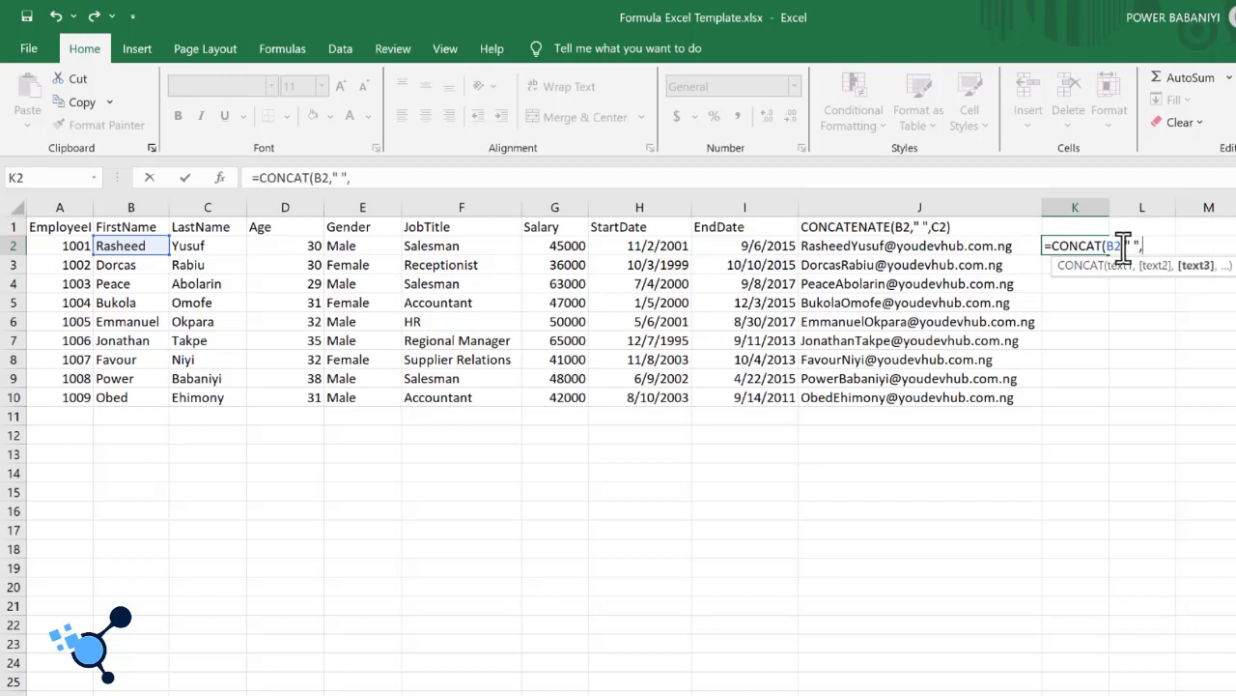
{"action": "left_click", "coordinate": [197, 249]}
{"action": "left_click", "coordinate": [1177, 245]}
{"action": "type", "text": ",\" - \","}
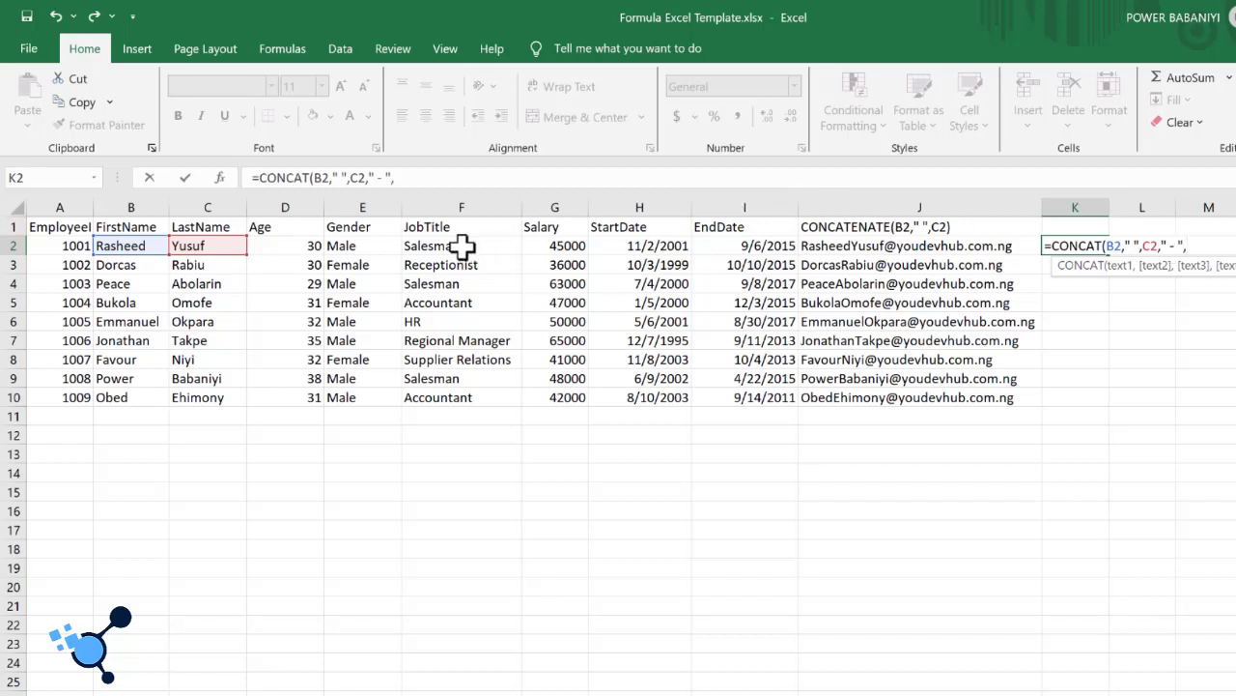
{"action": "left_click", "coordinate": [553, 246]}
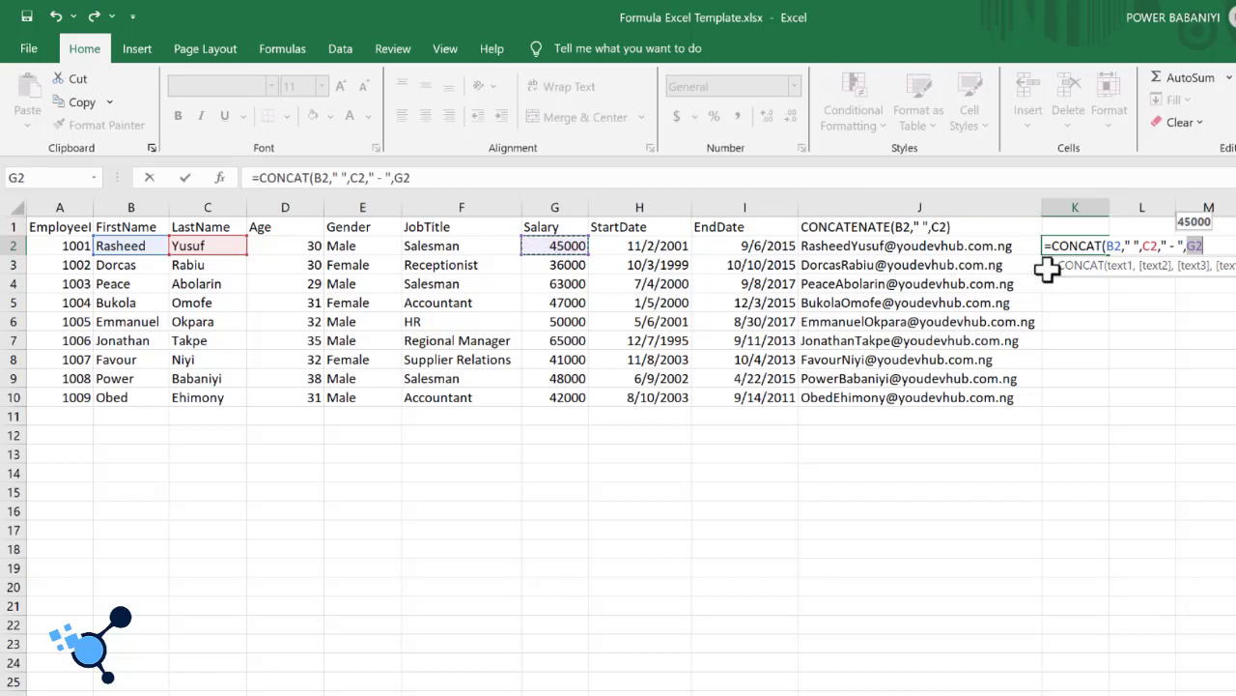
{"action": "type", "text": ")"}
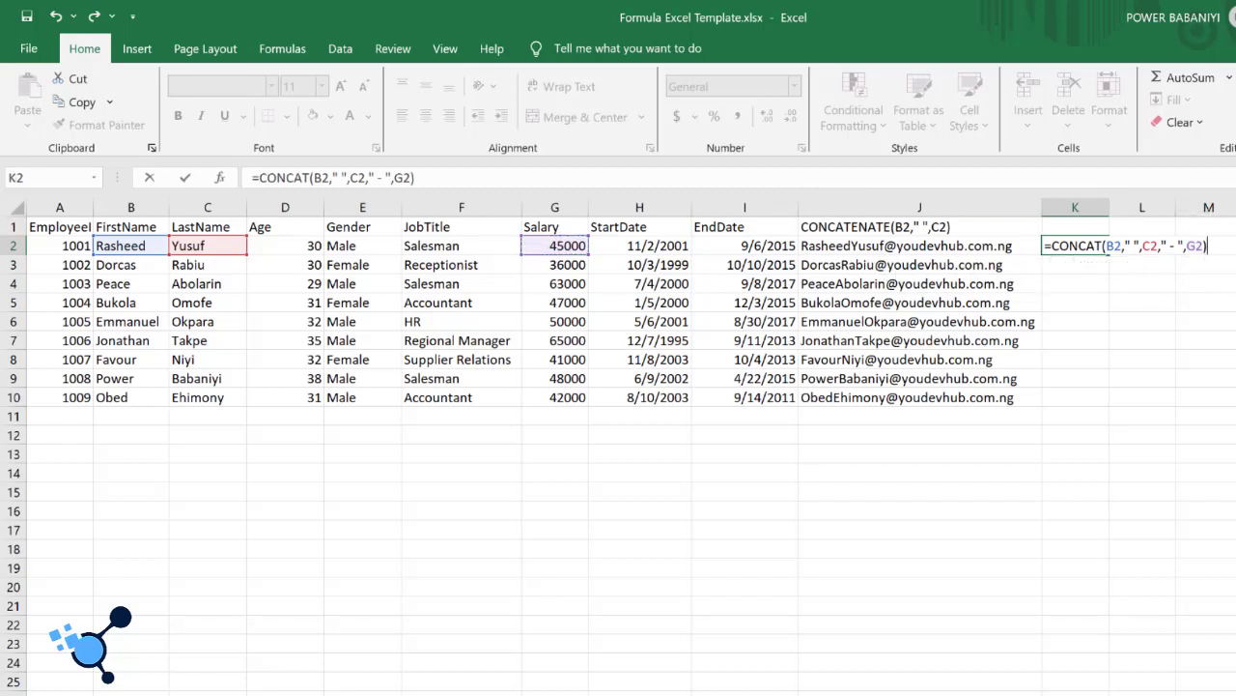
{"action": "key", "text": "Return"}
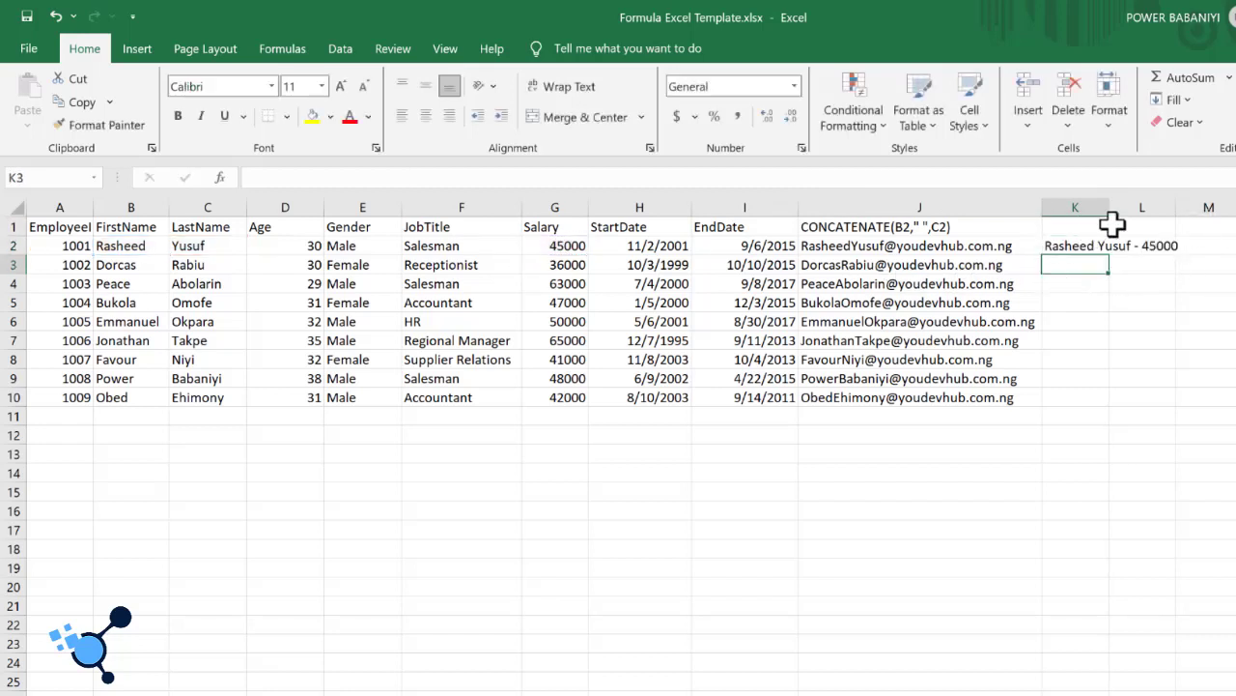
- Fill the name-and-salary formula from K2 down column K for all employees and auto-fit the column's width
{"action": "double_click", "coordinate": [1111, 211]}
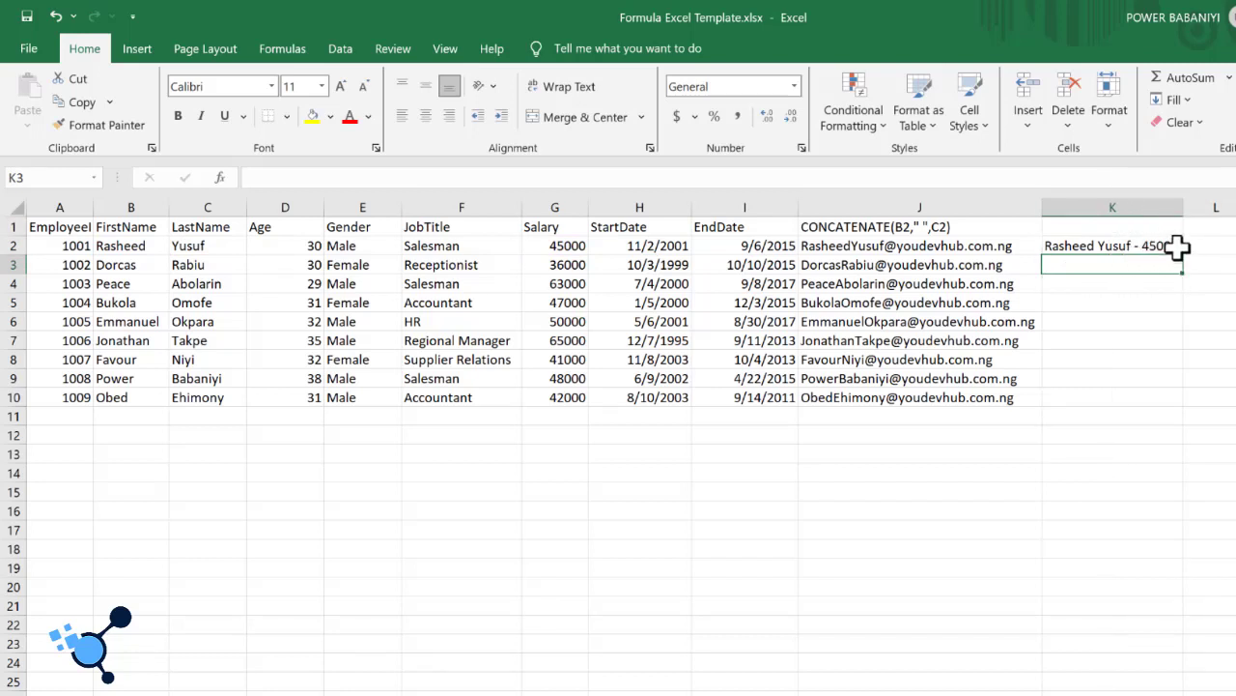
{"action": "left_click", "coordinate": [1174, 245]}
{"action": "double_click", "coordinate": [1186, 257]}
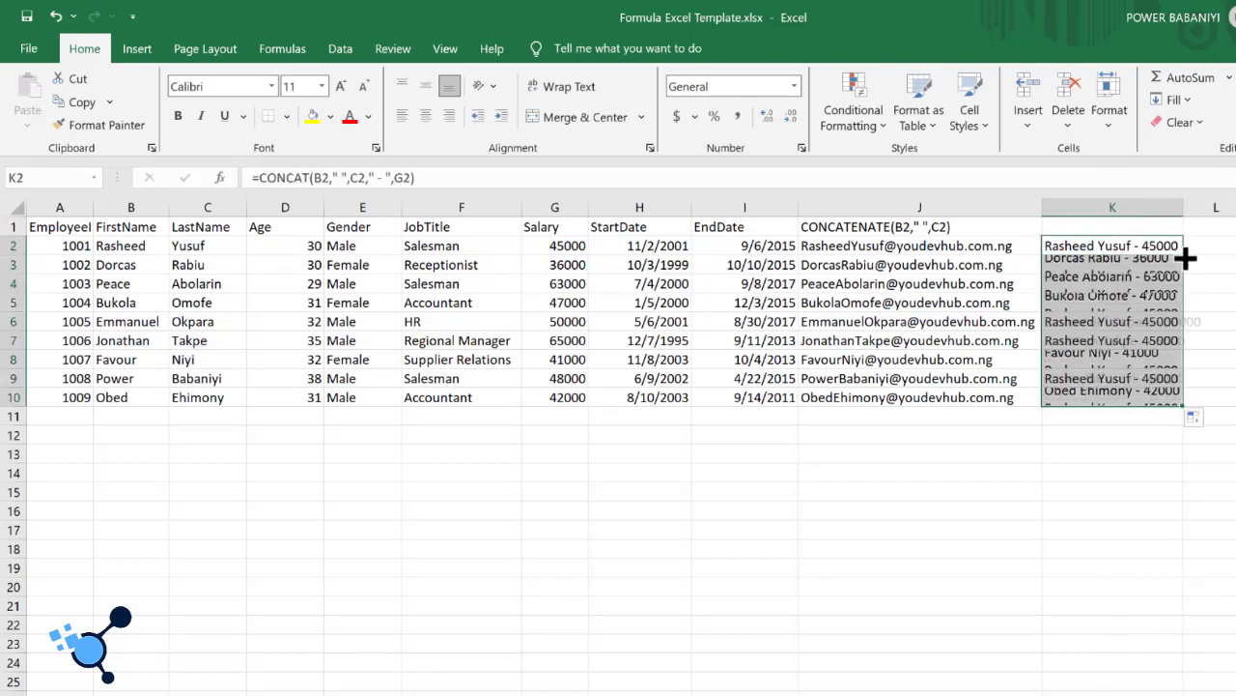
{"action": "double_click", "coordinate": [1182, 206]}
{"action": "left_click", "coordinate": [1232, 455]}
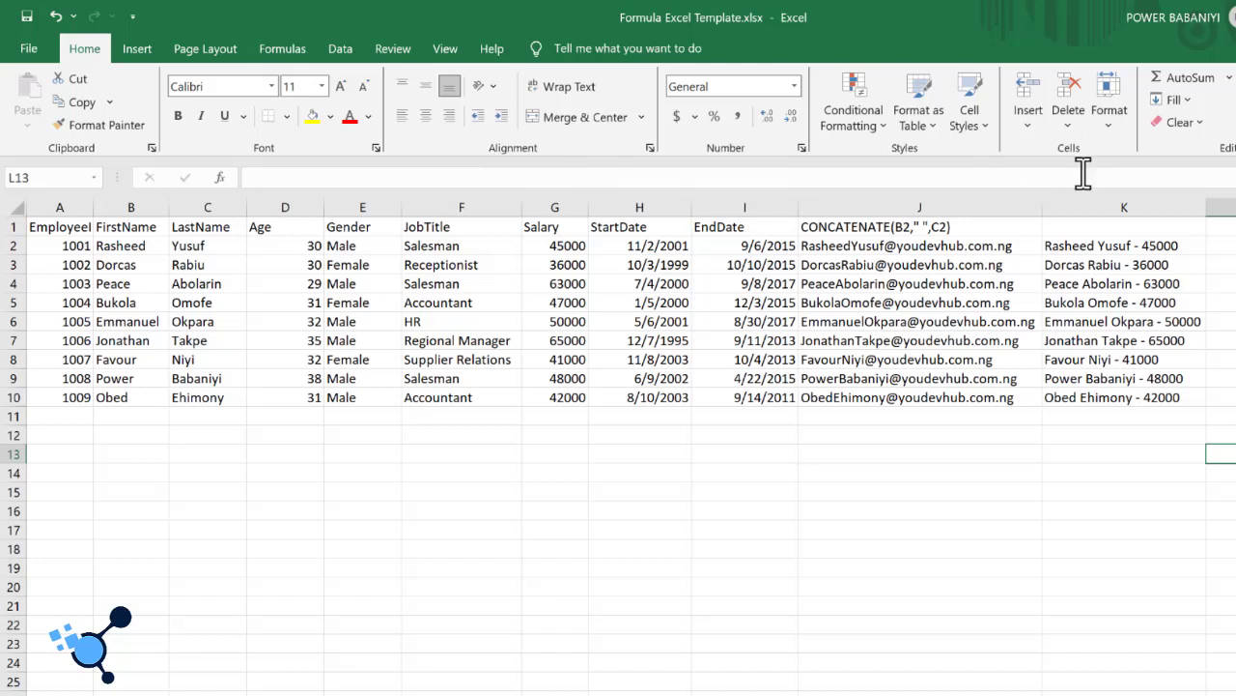
- Edit the K2 formula to =CONCAT(B2," ",C2," - (",F2,")") so the job title in parentheses replaces the salary
{"action": "left_click", "coordinate": [1079, 259]}
{"action": "left_click", "coordinate": [1086, 246]}
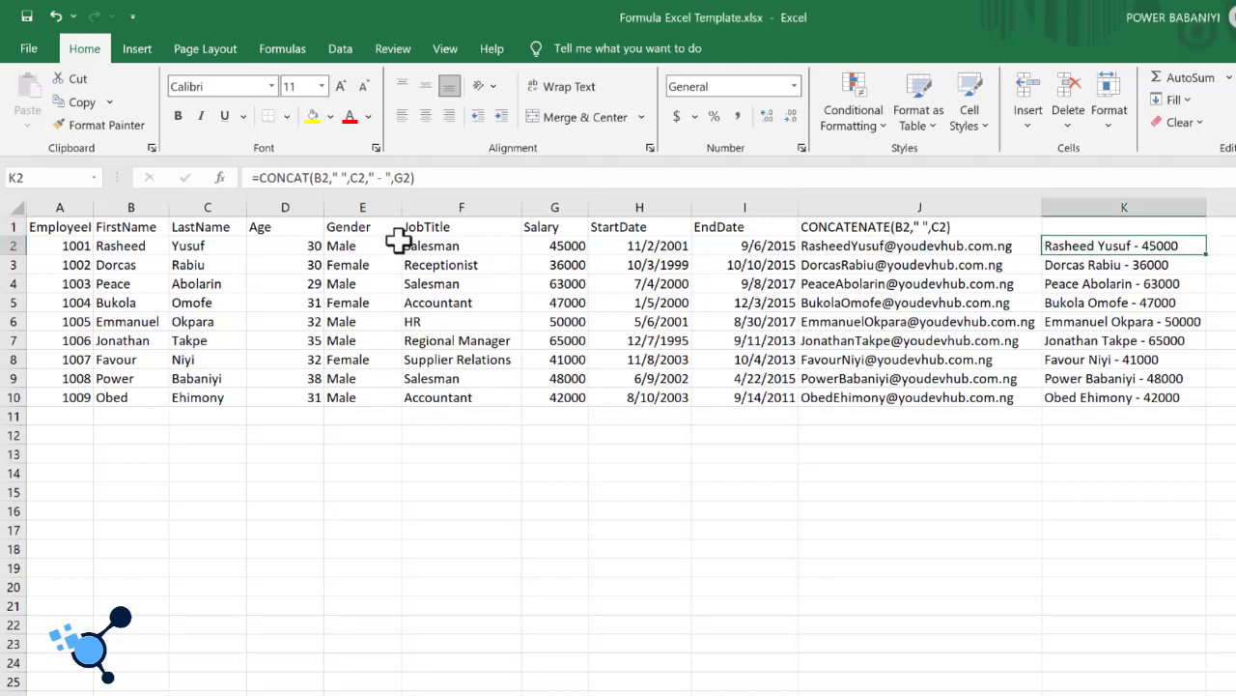
{"action": "left_click", "coordinate": [384, 177]}
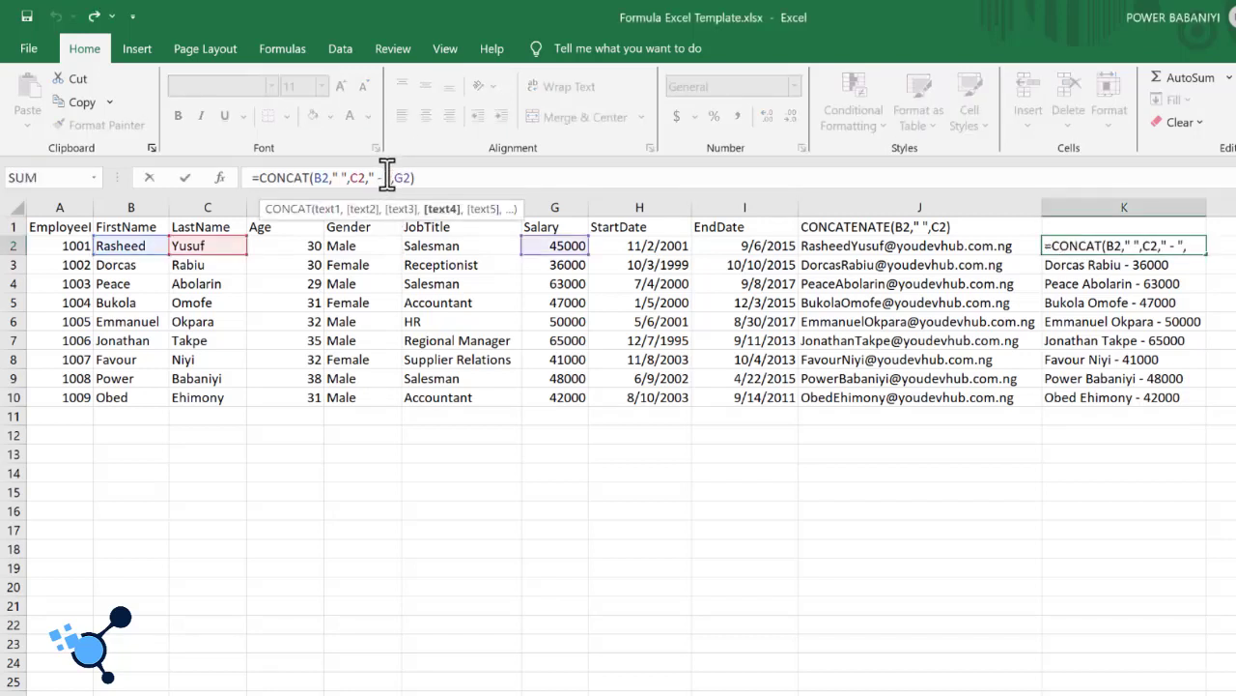
{"action": "type", "text": "("}
{"action": "left_click", "coordinate": [412, 177]}
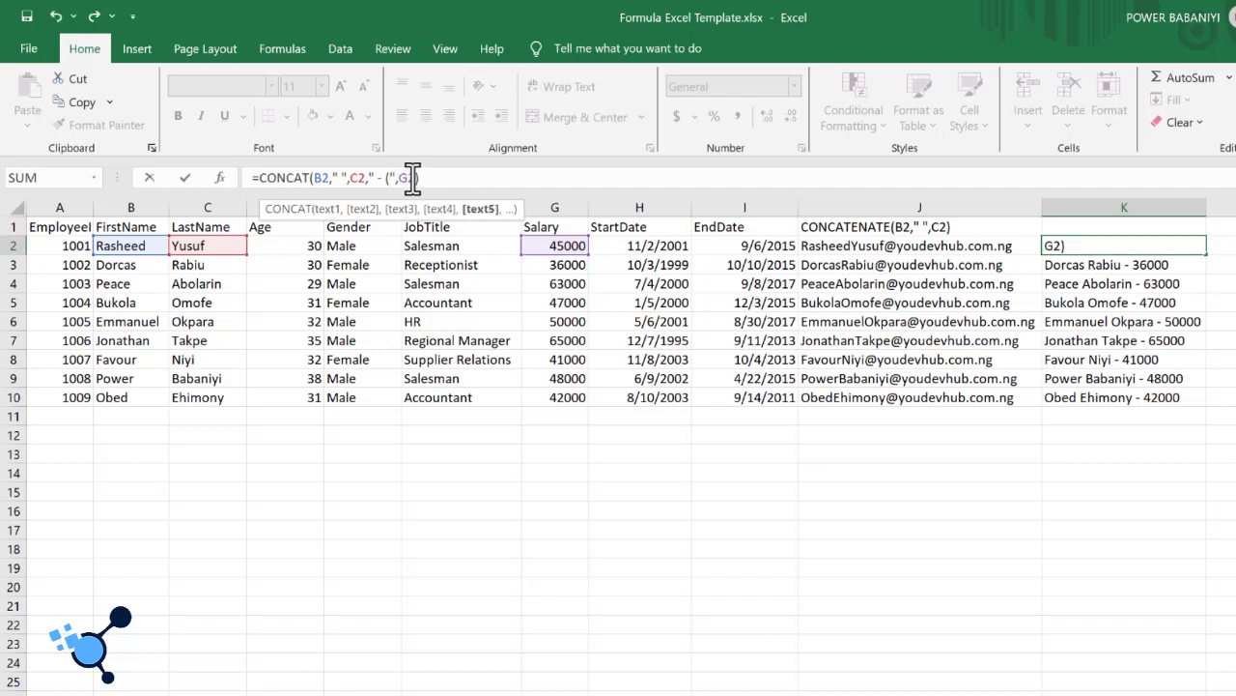
{"action": "key", "text": "BackSpace"}
{"action": "key", "text": "BackSpace"}
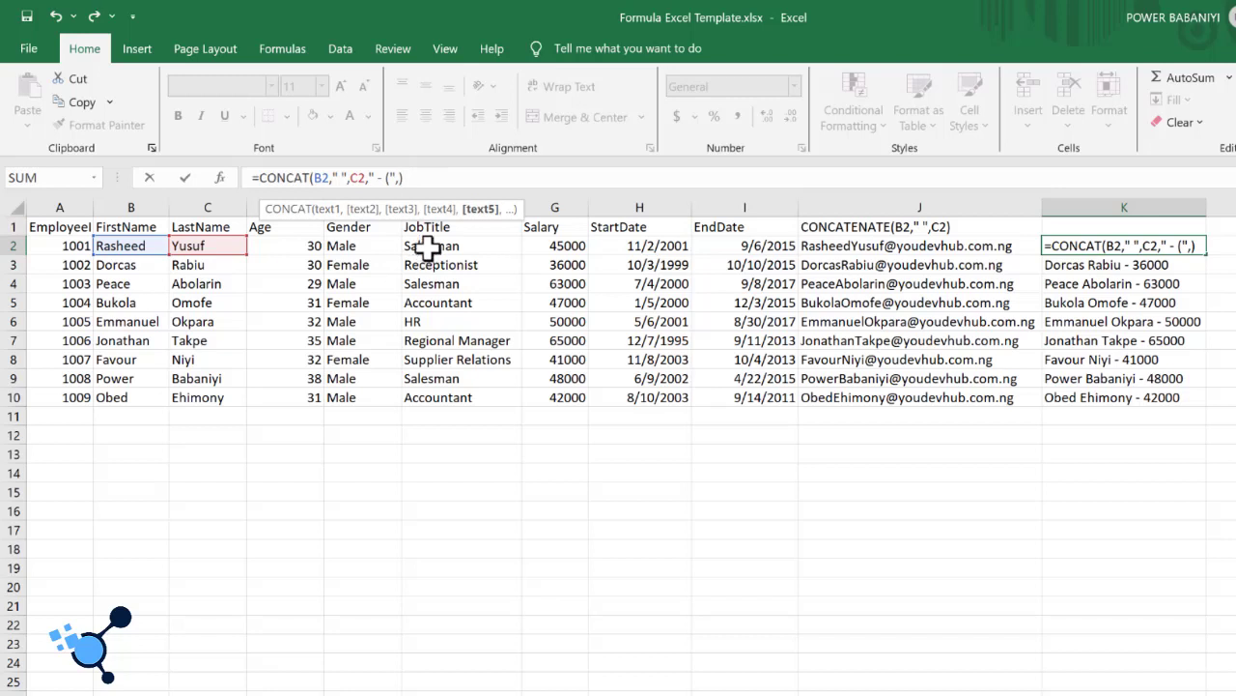
{"action": "left_click", "coordinate": [427, 248]}
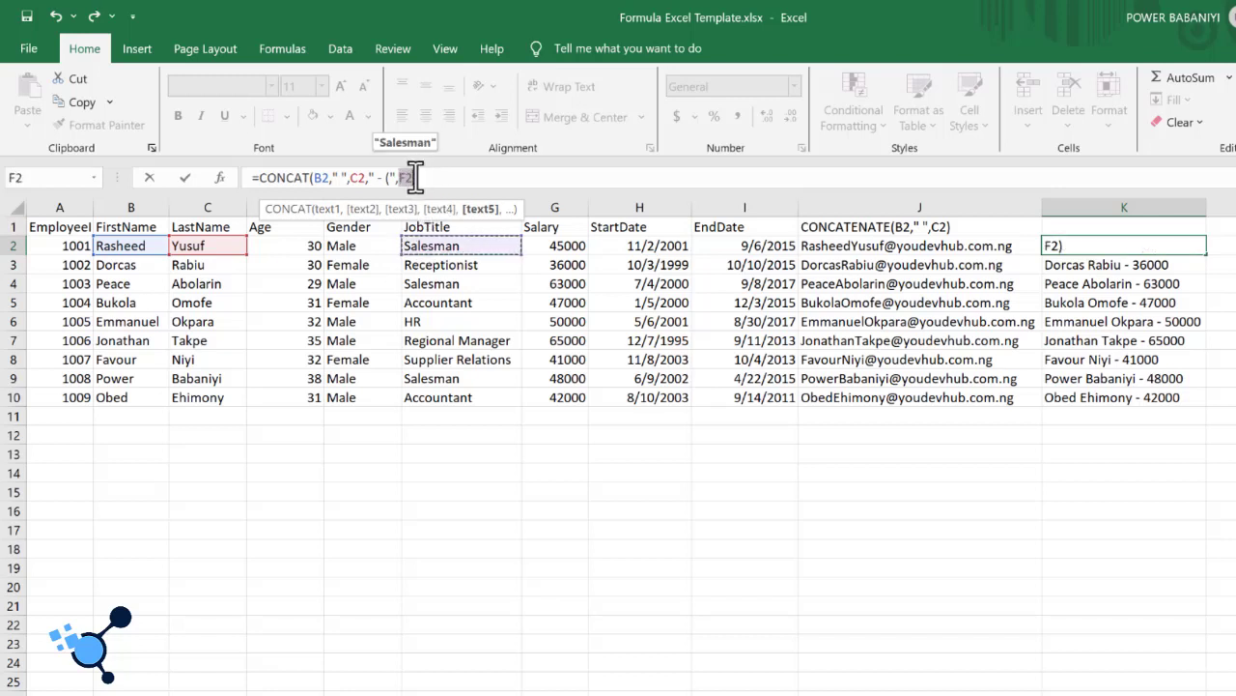
{"action": "type", "text": ",\""}
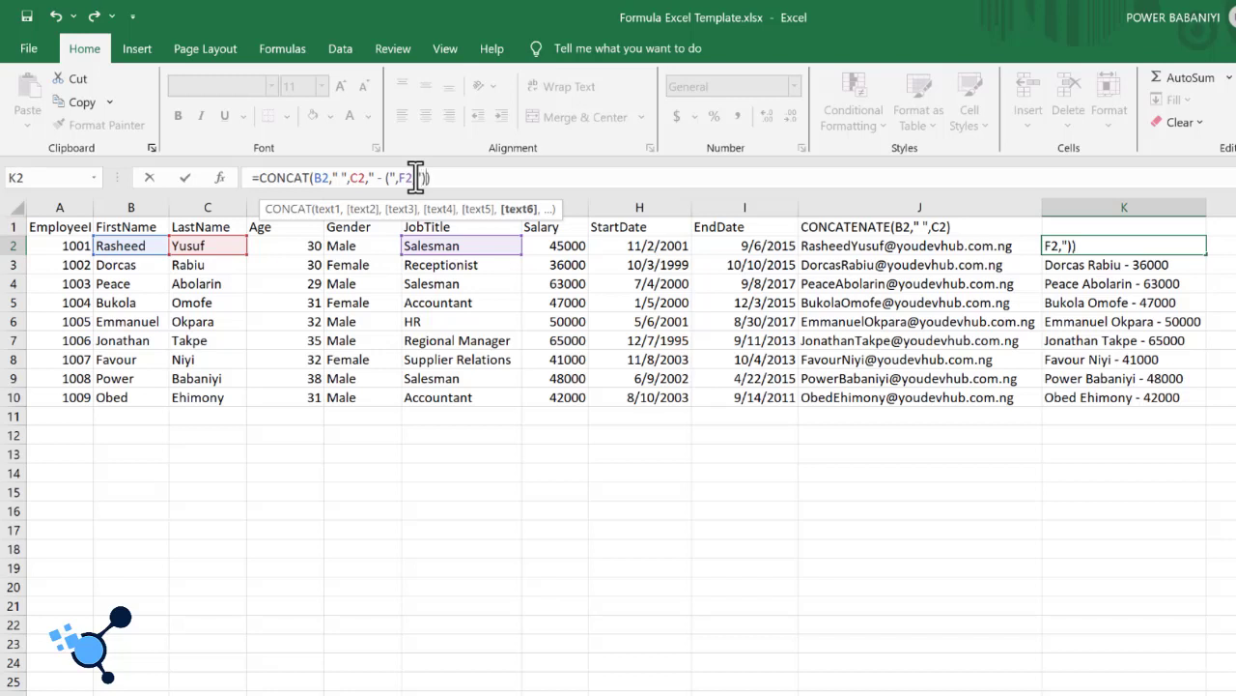
{"action": "type", "text": ")\""}
{"action": "key", "text": "Return"}
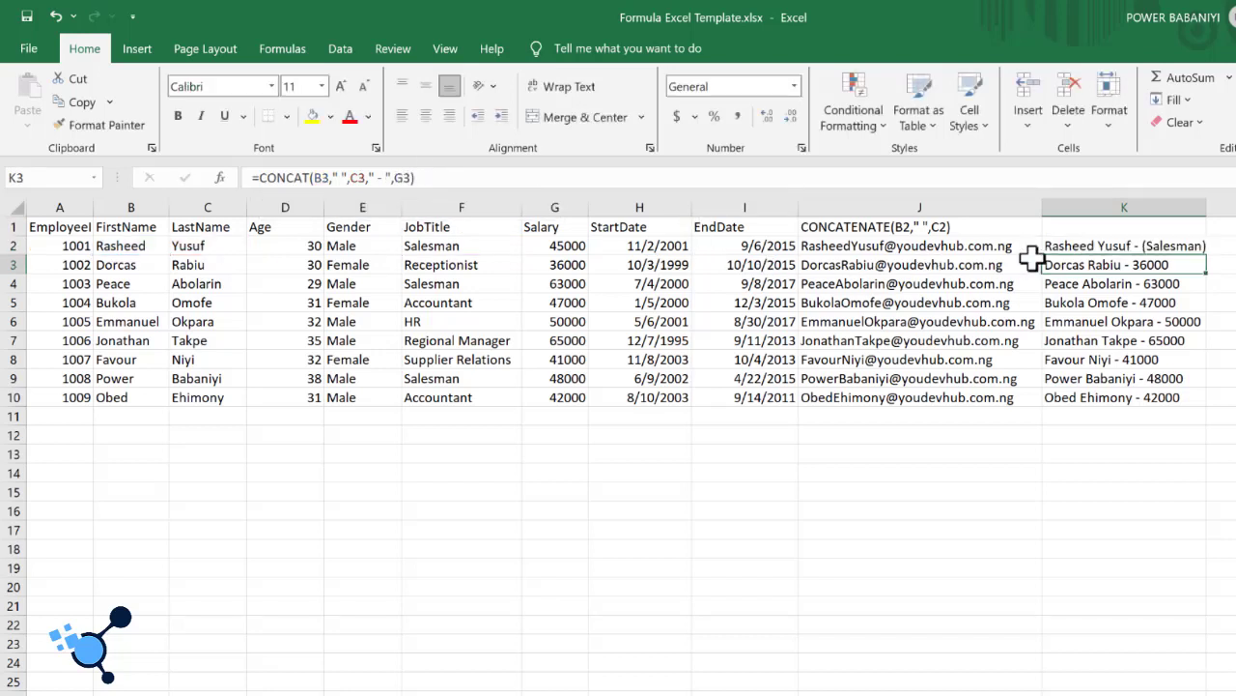
- Fill the name-and-job-title formula from K2 down to K10 and auto-fit column K to its contents
{"action": "left_click", "coordinate": [1153, 246]}
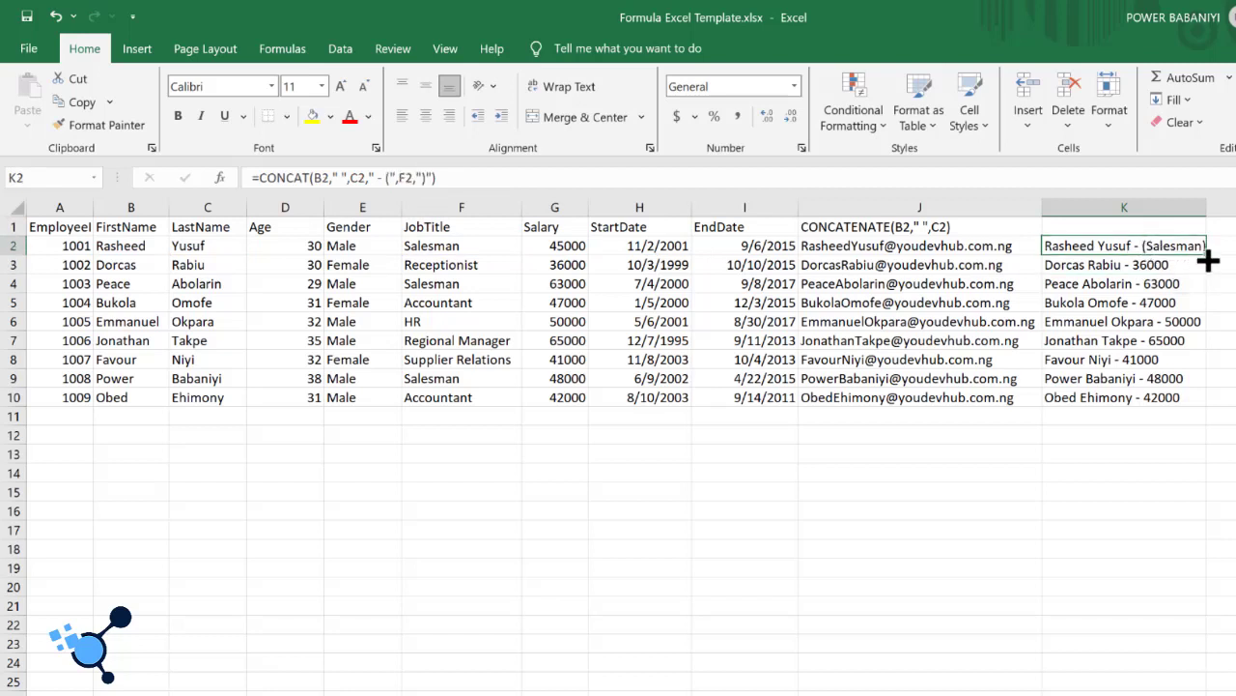
{"action": "double_click", "coordinate": [1206, 254]}
{"action": "left_click", "coordinate": [1219, 283]}
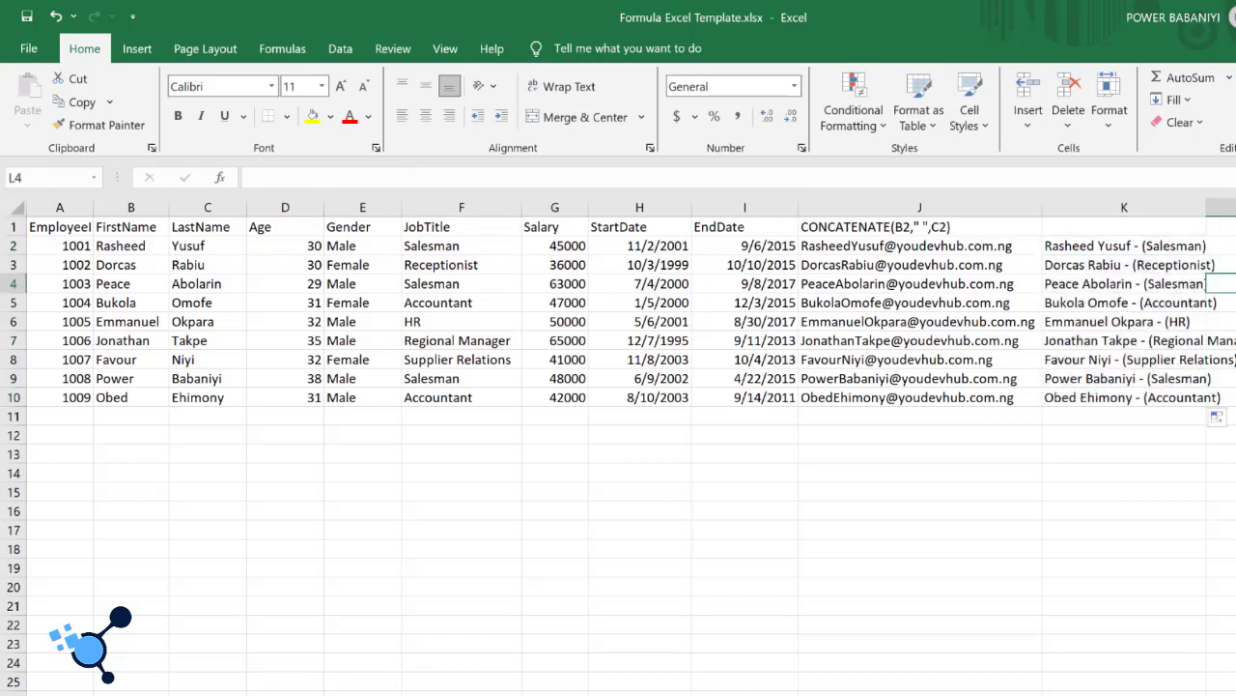
{"action": "double_click", "coordinate": [1207, 210]}
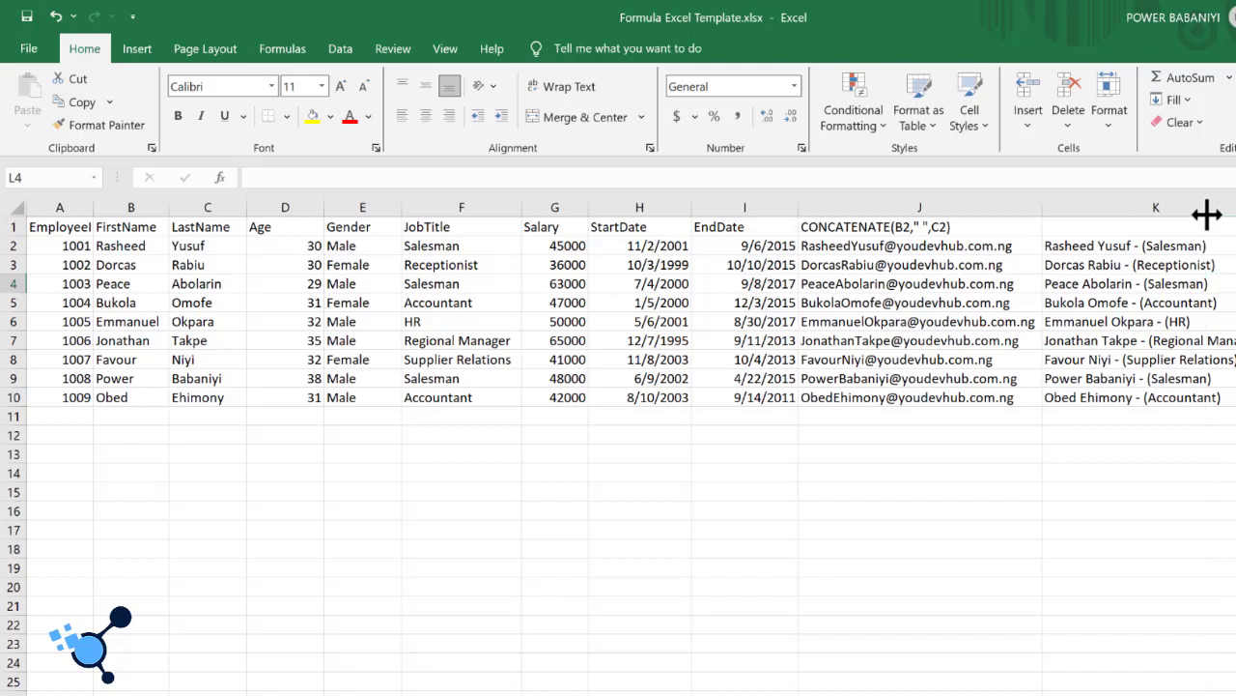